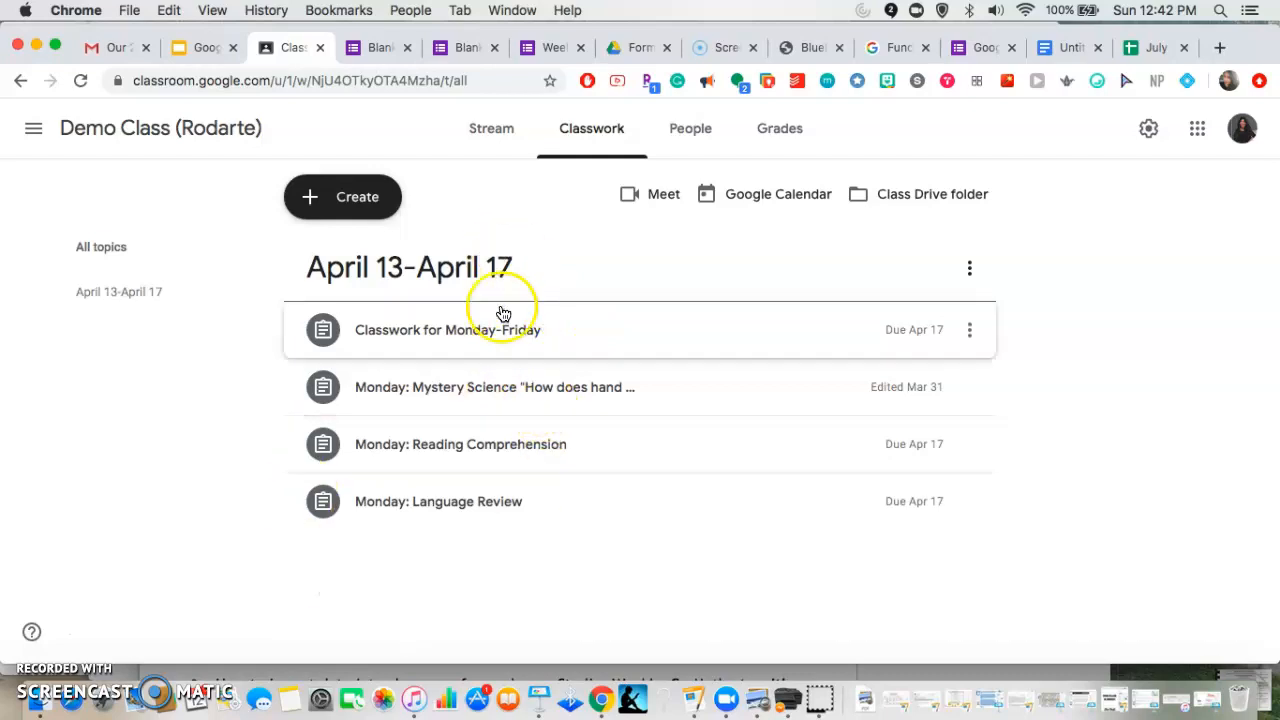
Add a classwork topic named "Week 1: August 10 - August 15"
click(371, 203)
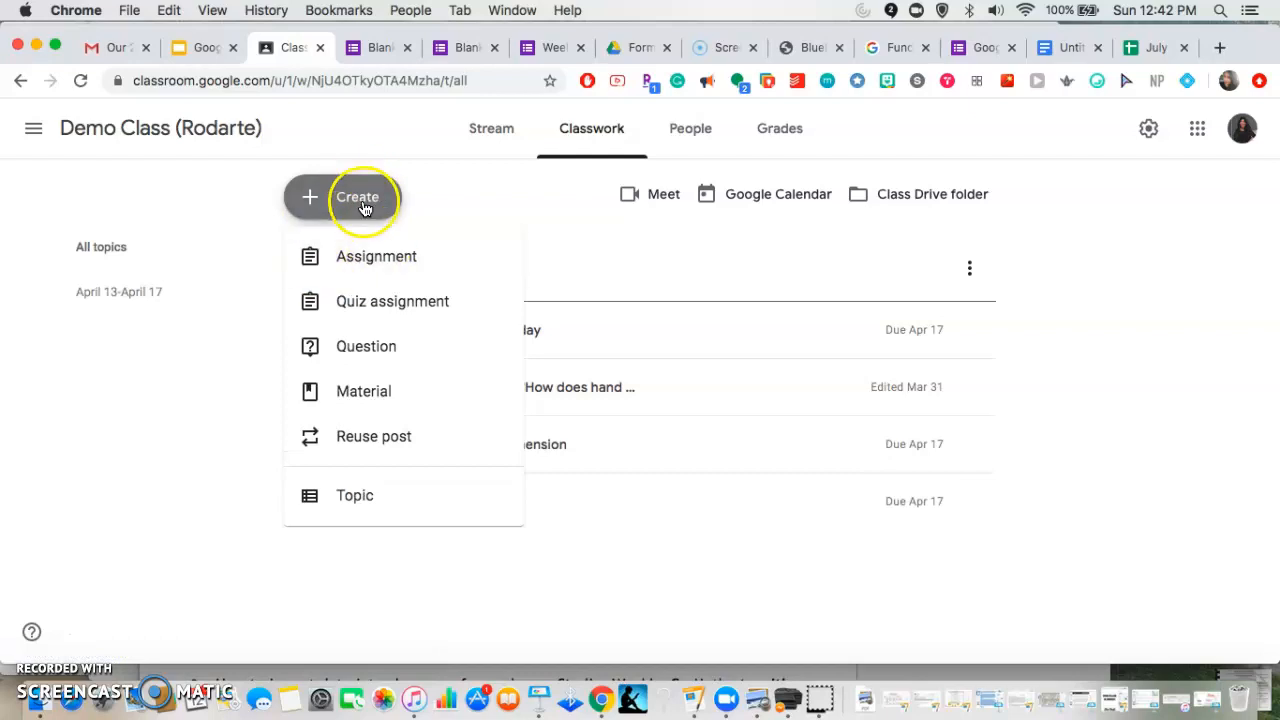
click(399, 510)
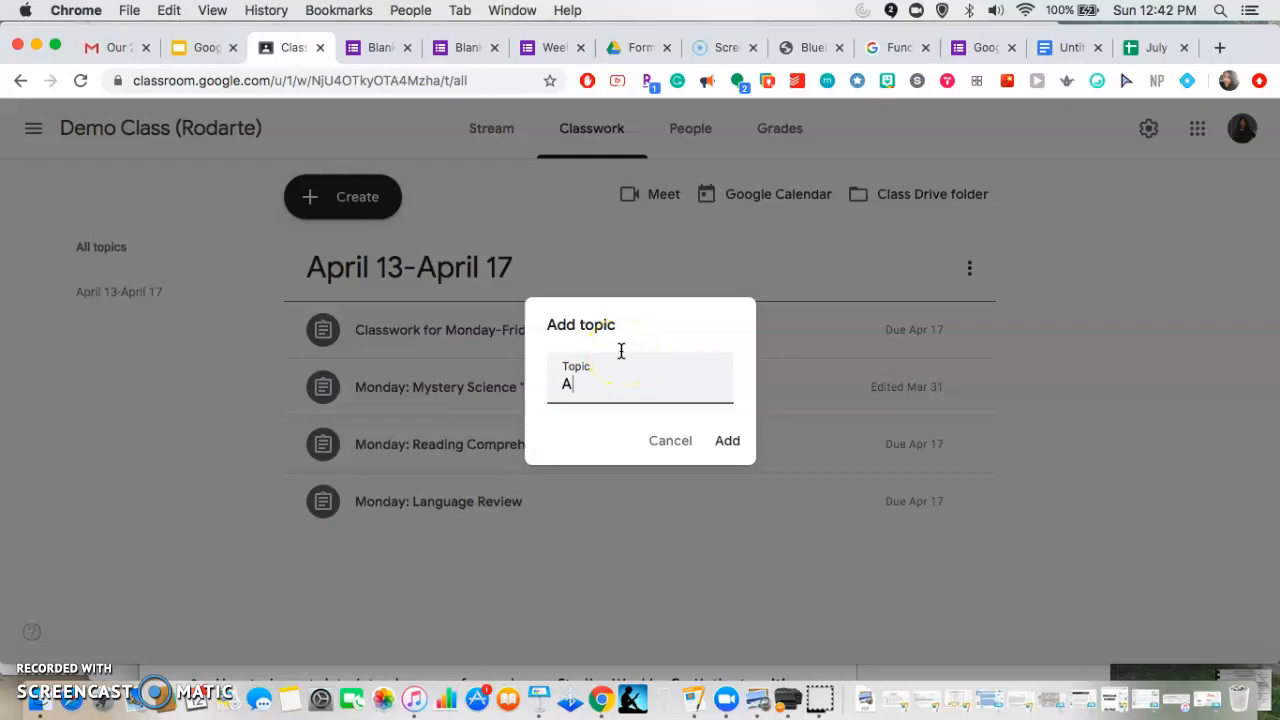
text(Au)
key(BackSpace)
key(BackSpace)
text(We)
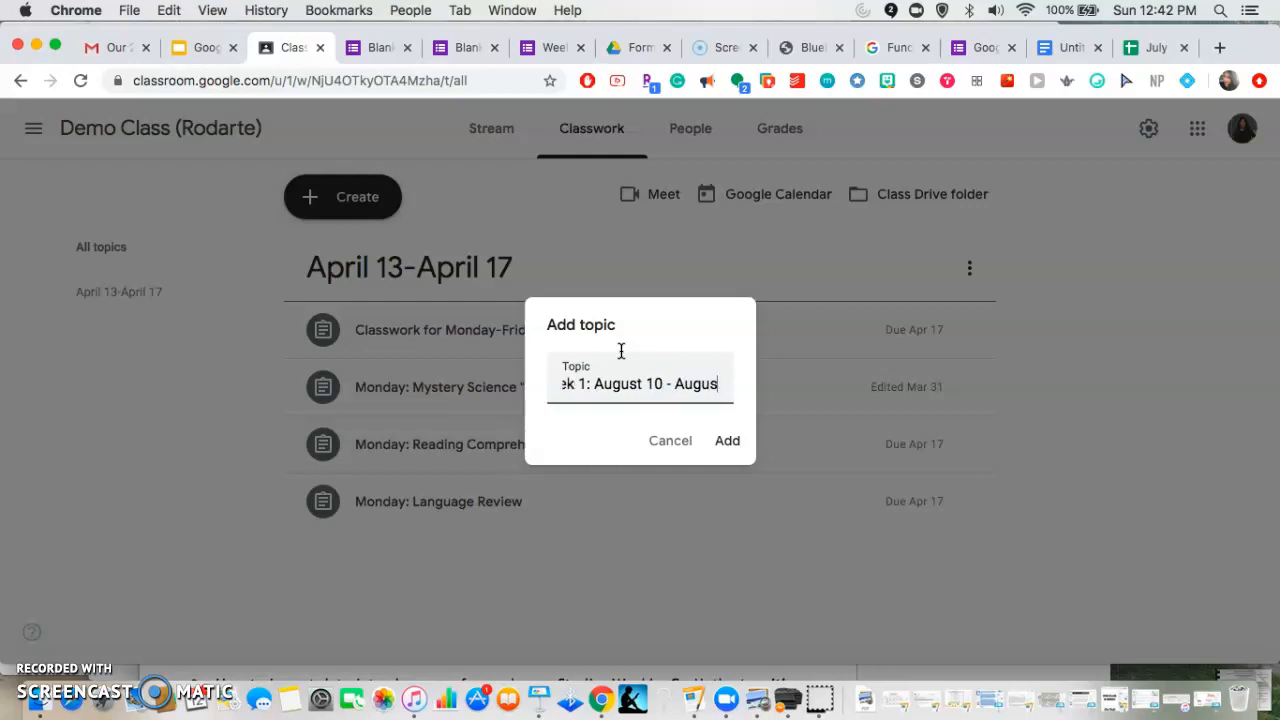
click(728, 440)
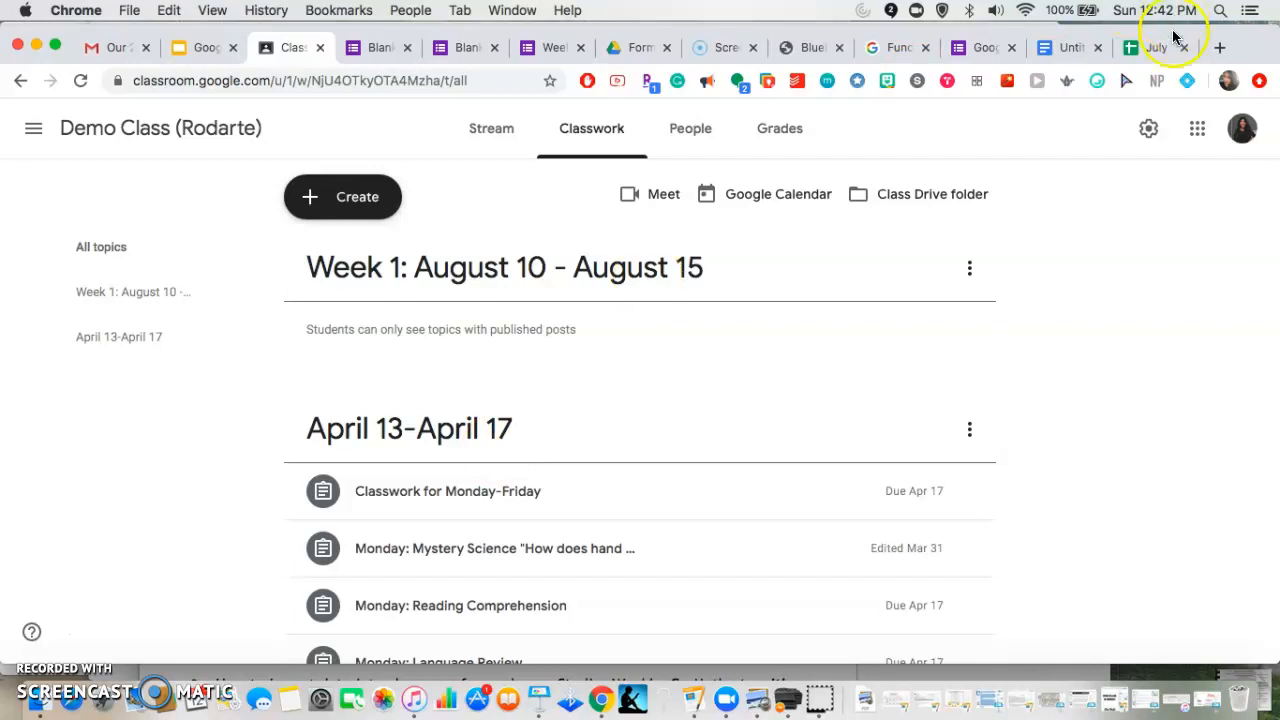
Switch from Google Classroom to Google Forms using the Google apps list
click(1193, 133)
scroll(1158, 302, down, 5)
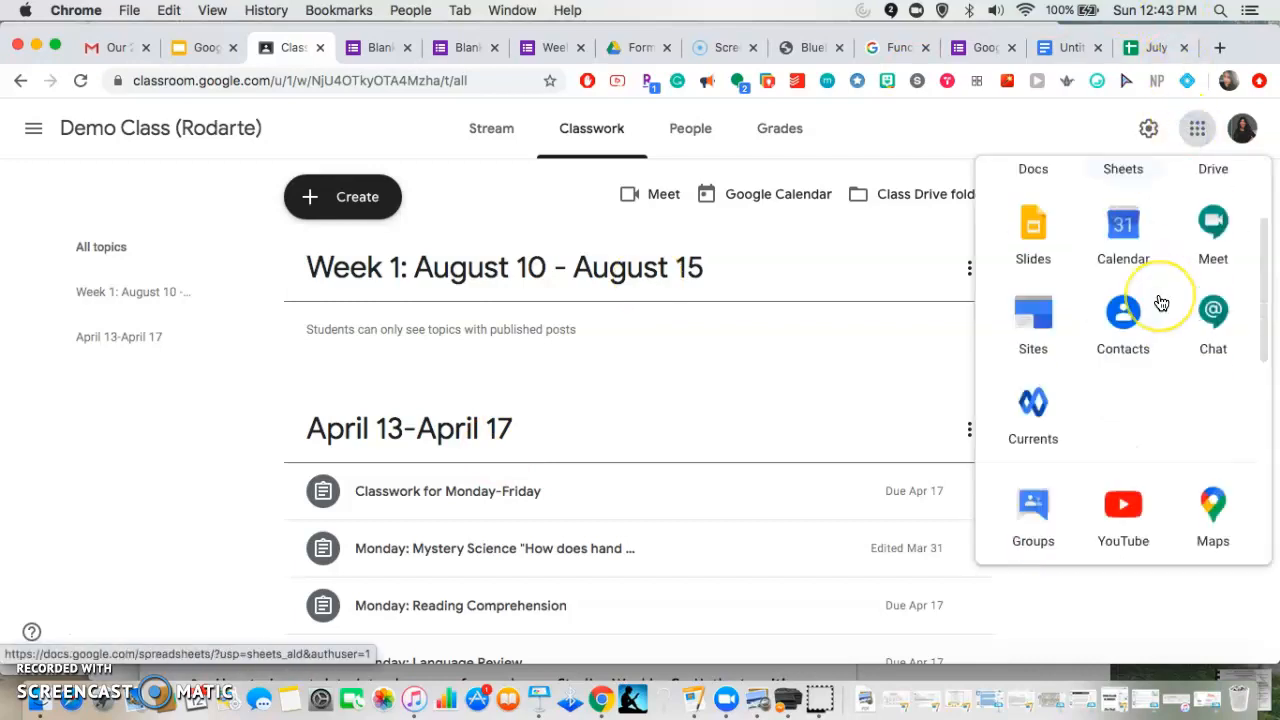
scroll(1161, 303, up, 5)
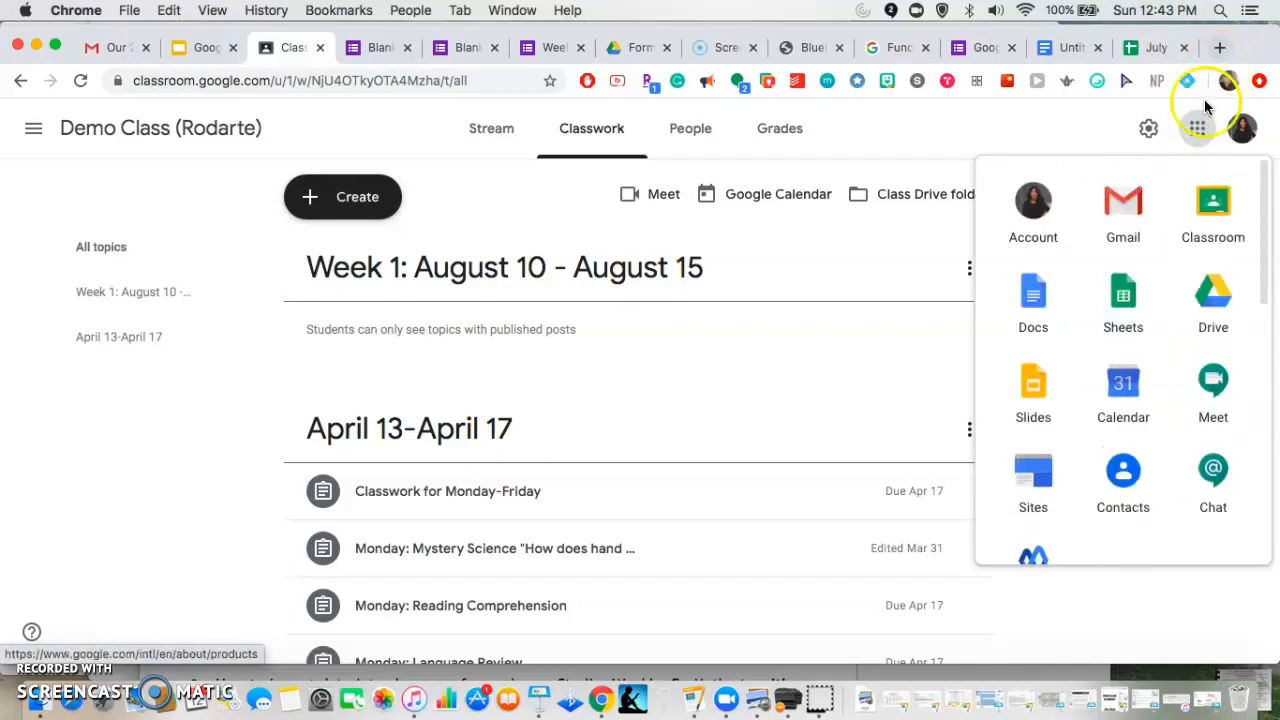
scroll(1155, 320, down, 3)
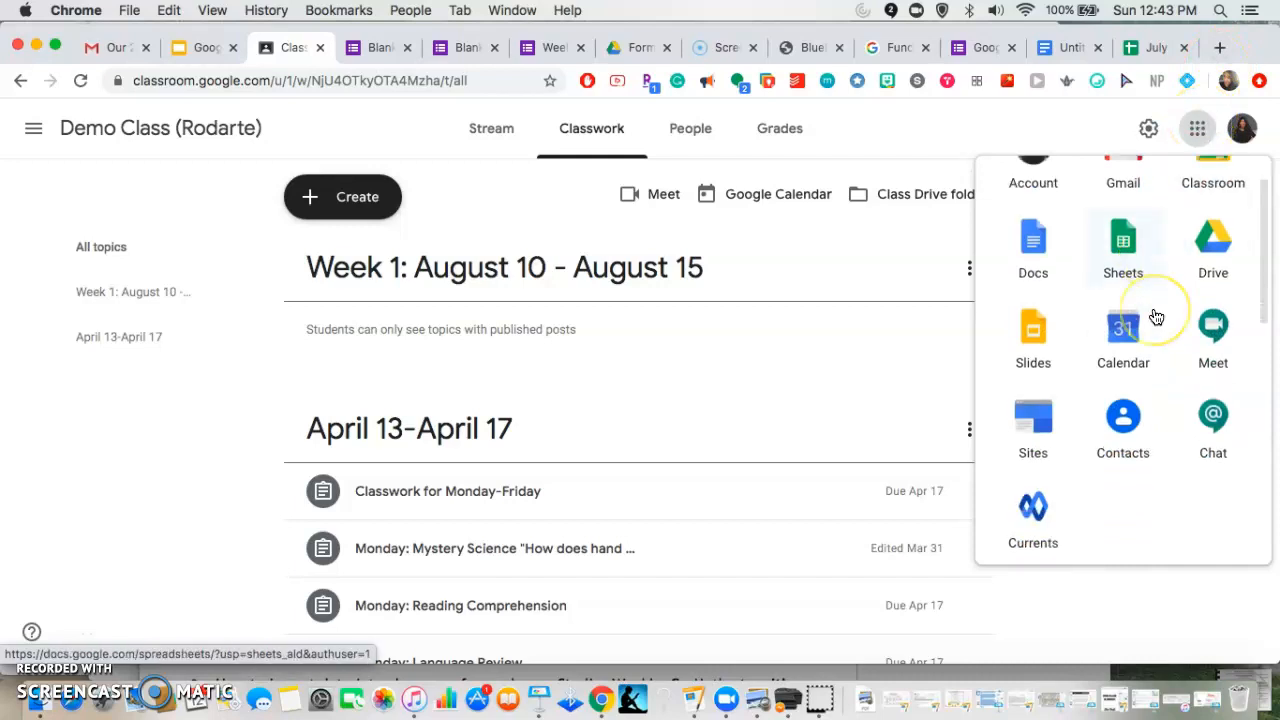
scroll(1156, 317, down, 2)
click(1040, 490)
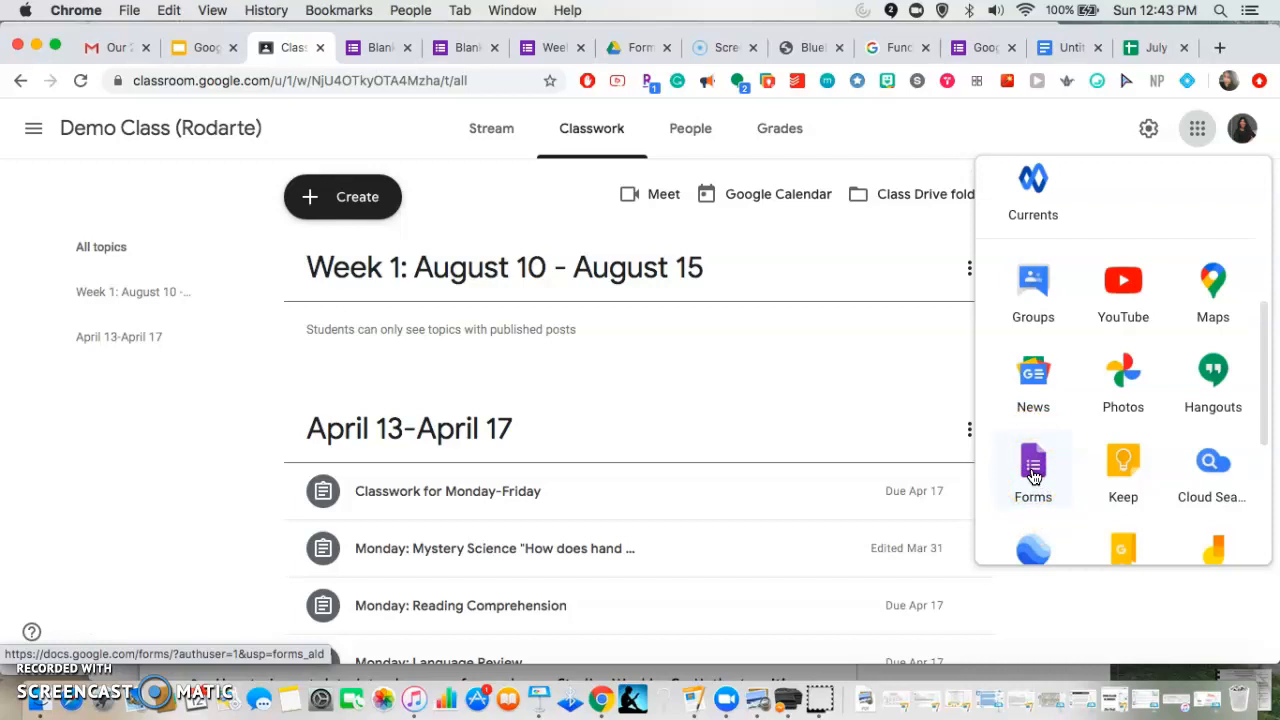
click(1034, 470)
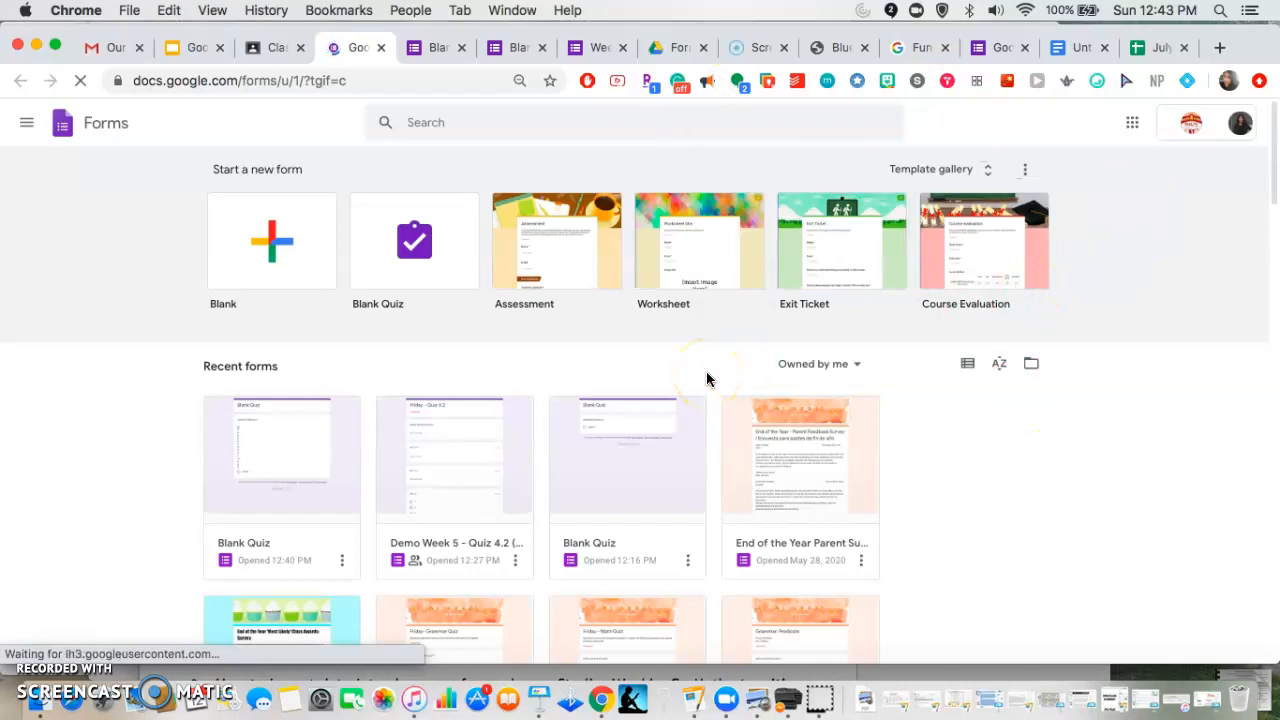
Look through the recent forms for the existing weekly grammar and math quizzes
scroll(706, 363, down, 1)
scroll(695, 507, down, 5)
scroll(695, 507, down, 3)
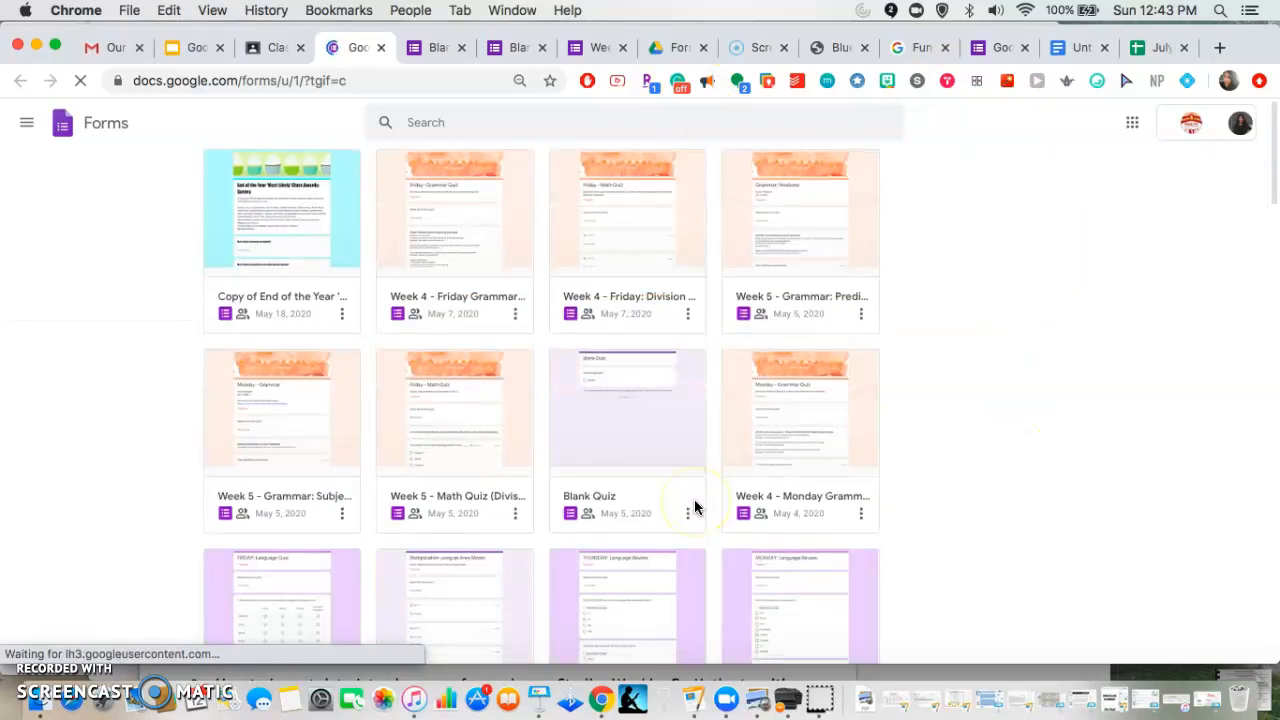
scroll(695, 507, down, 2)
scroll(695, 507, down, 3)
scroll(694, 499, up, 8)
click(598, 315)
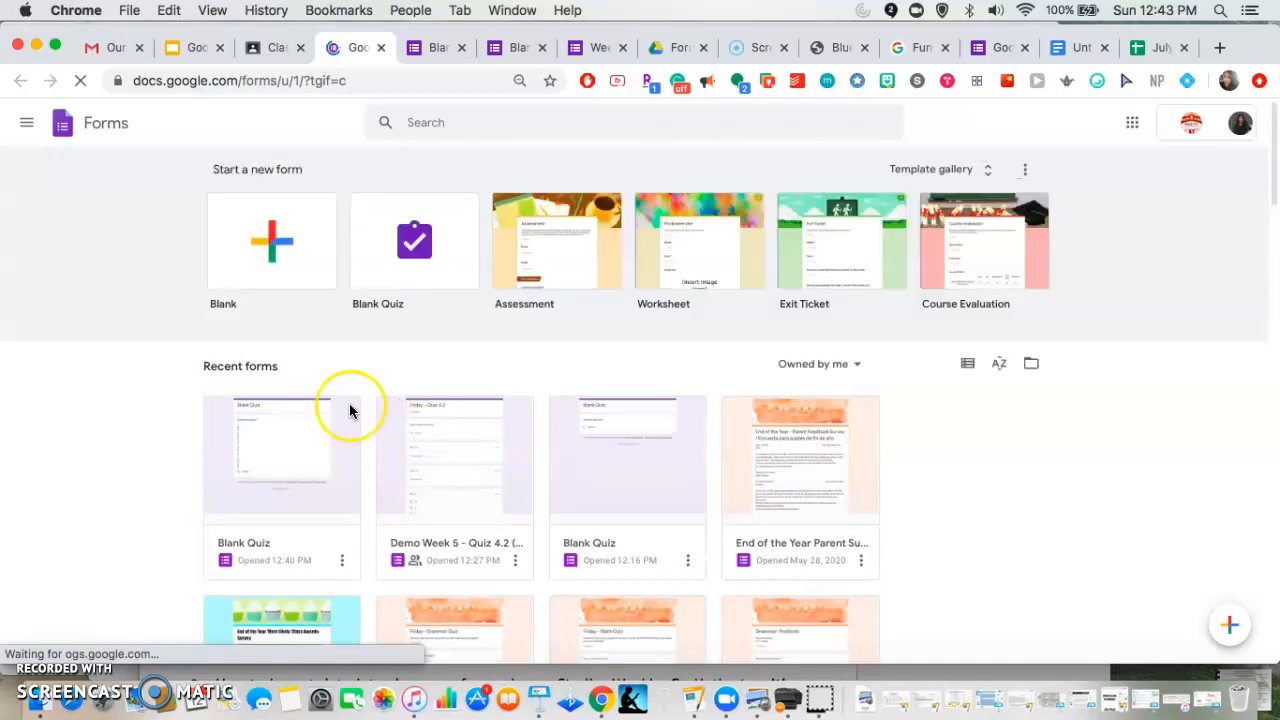
scroll(349, 410, down, 6)
scroll(350, 410, down, 6)
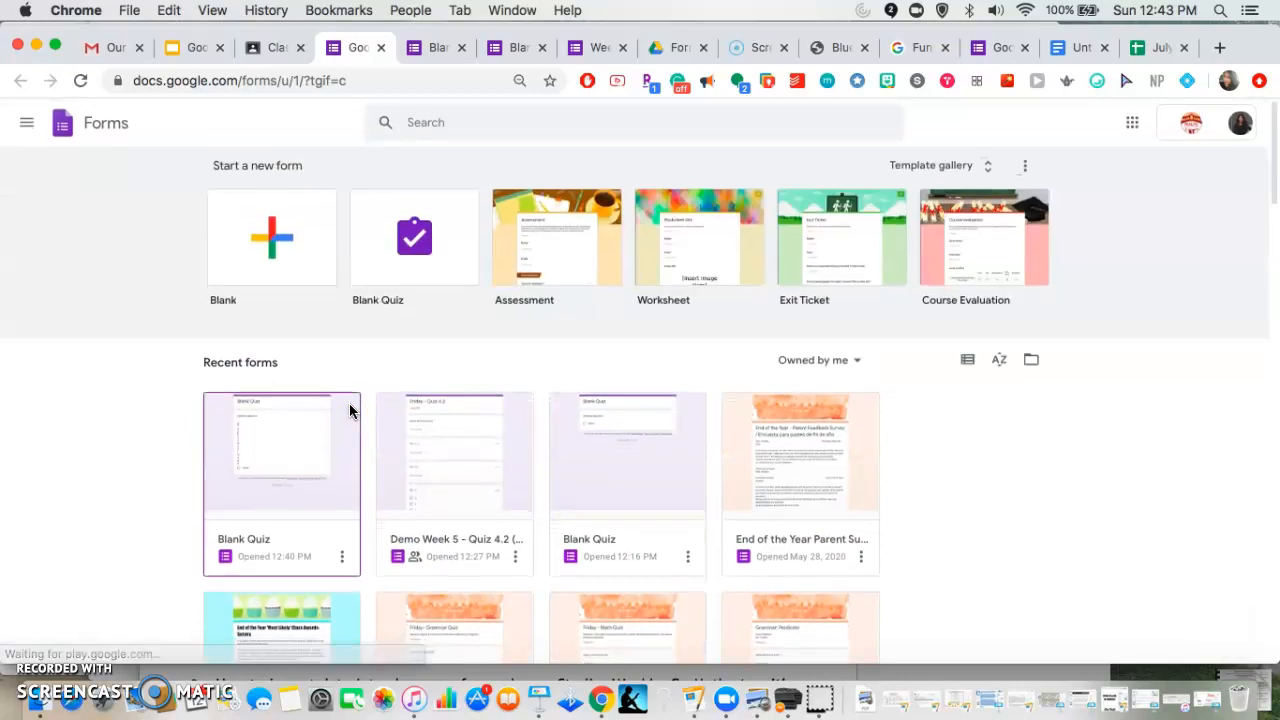
scroll(349, 410, down, 3)
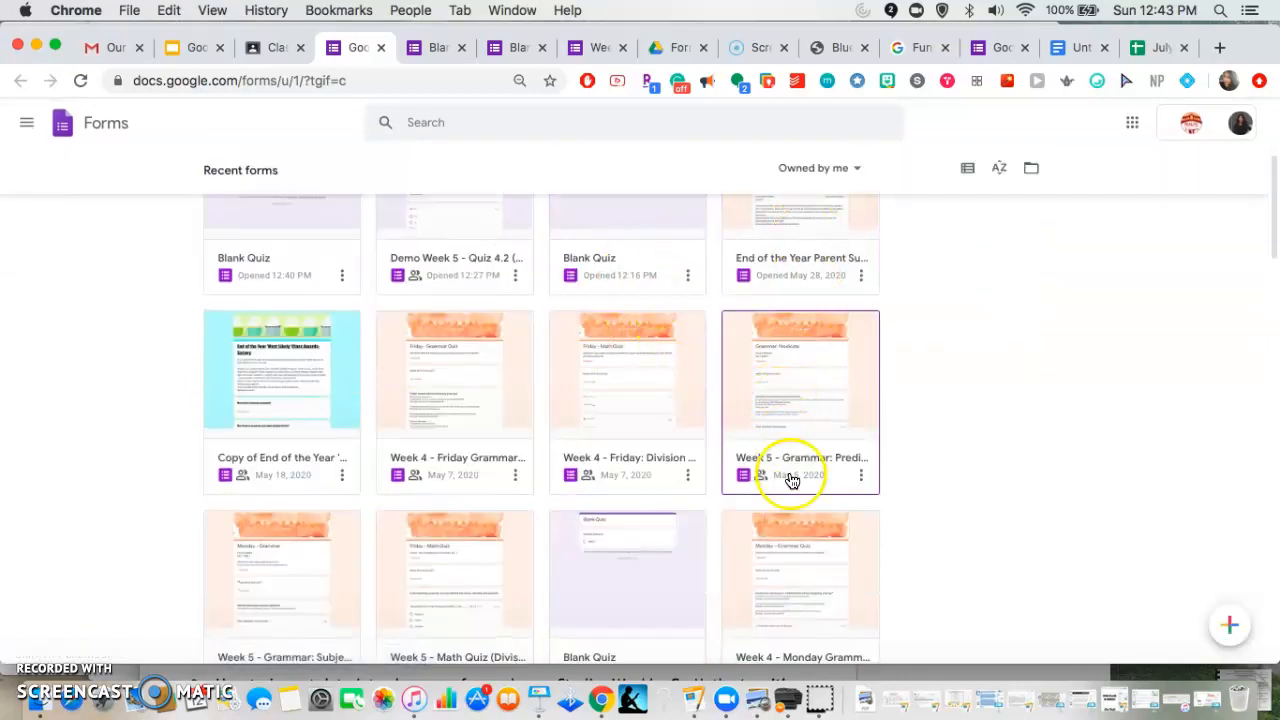
scroll(271, 510, down, 2)
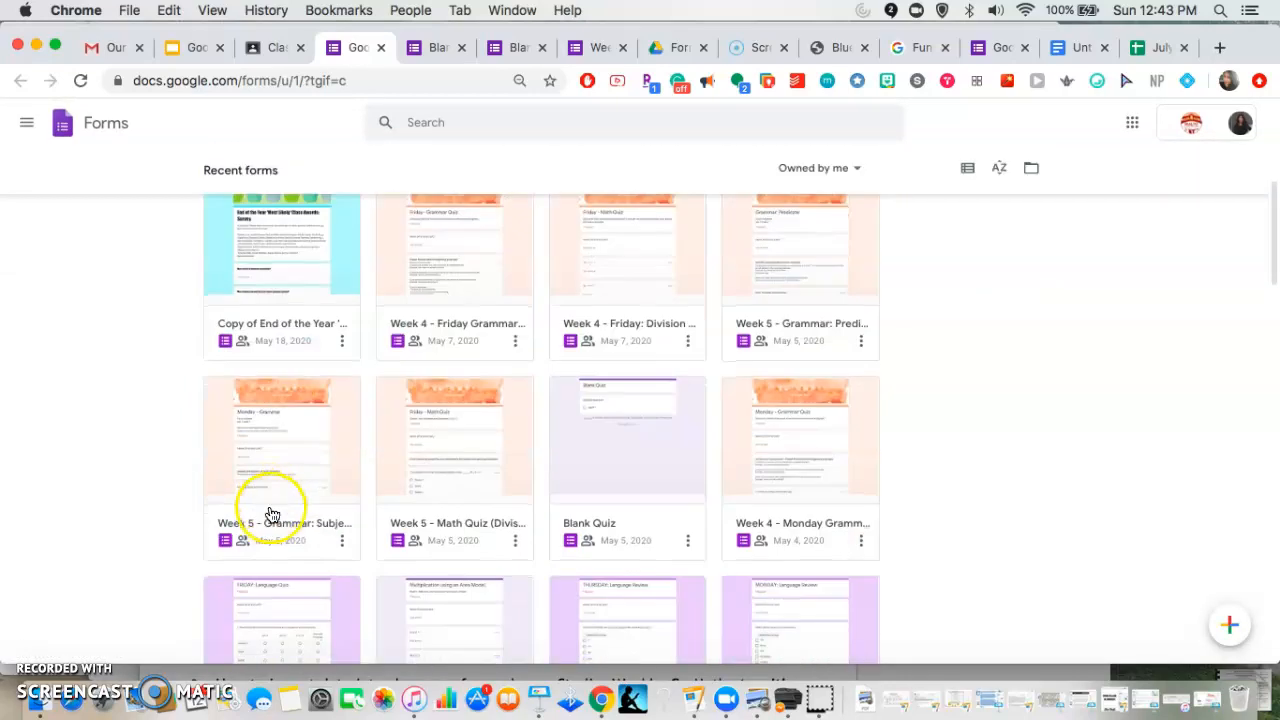
scroll(527, 529, down, 2)
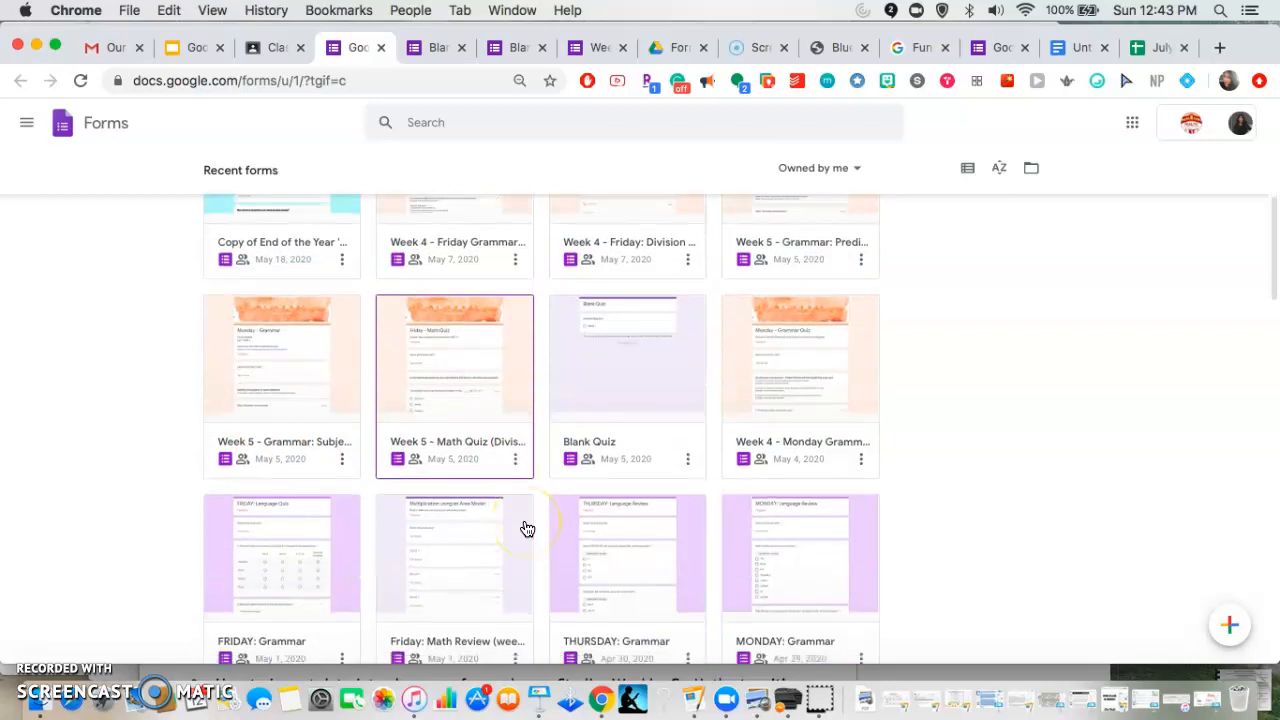
scroll(527, 529, down, 1)
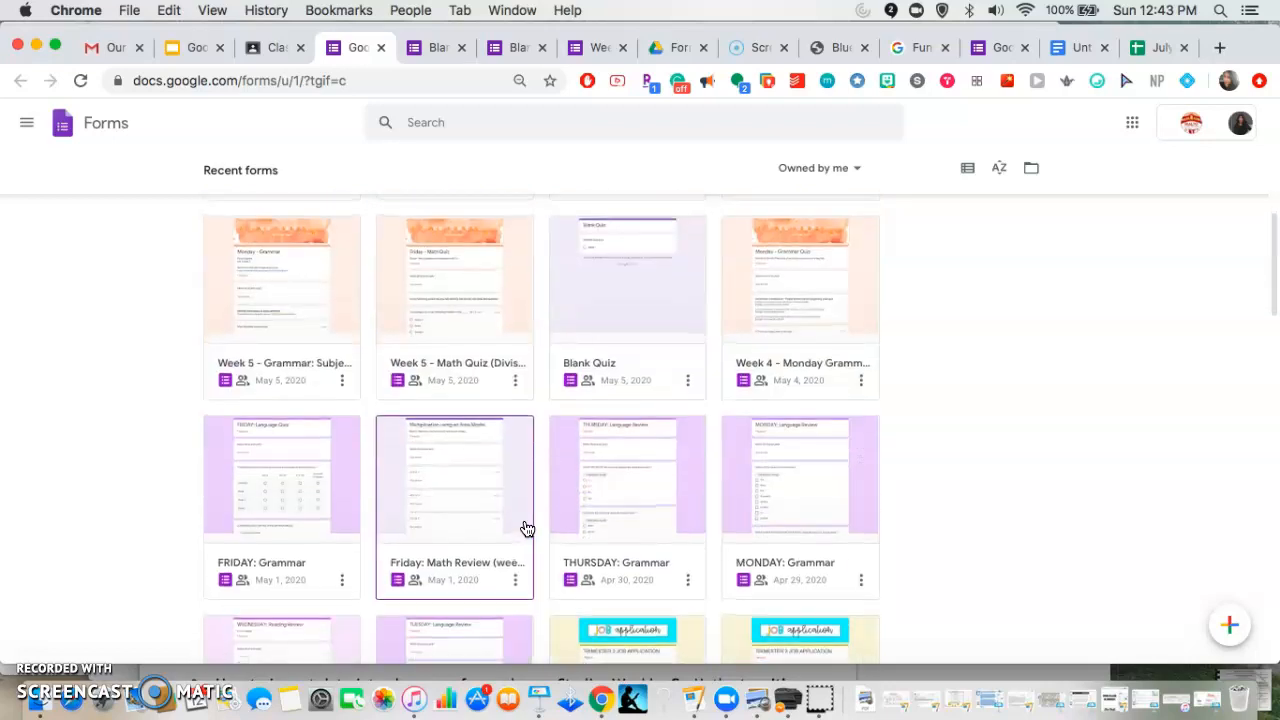
click(471, 289)
click(431, 473)
scroll(580, 450, up, 10)
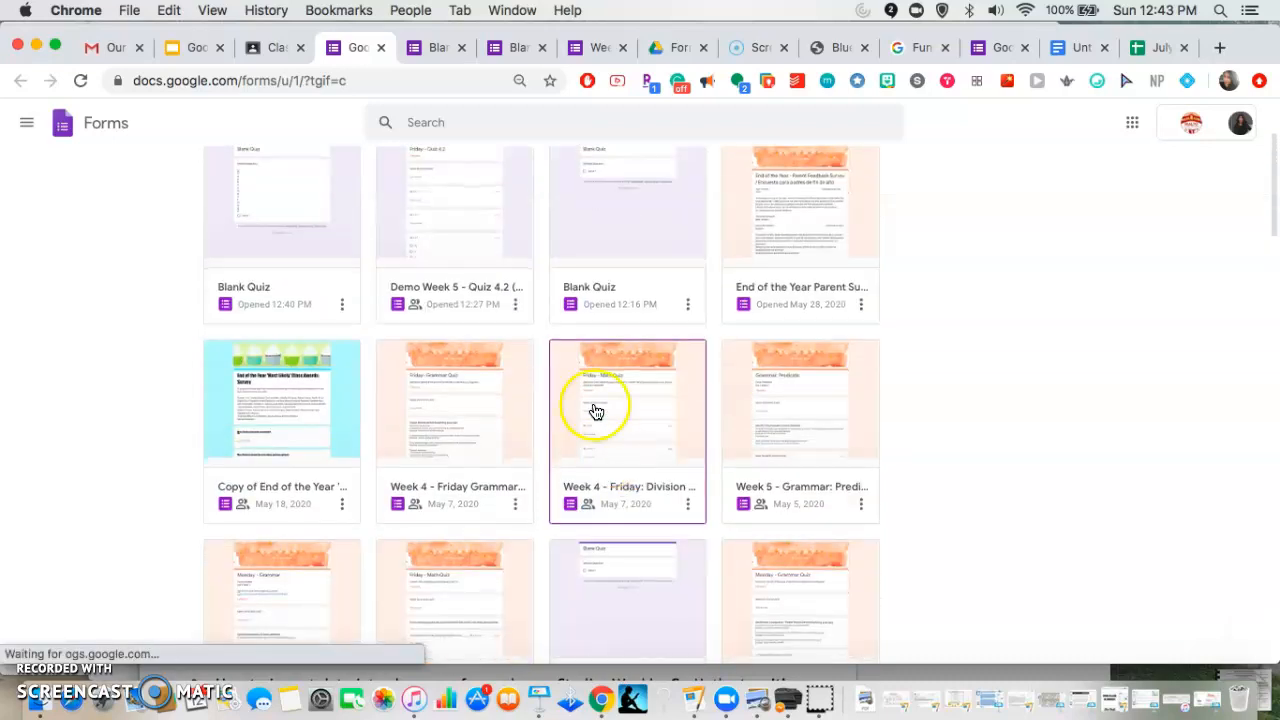
Find the "Week 5 - Math Quiz" on division among the recent forms and open it
scroll(540, 430, down, 2)
scroll(486, 566, up, 2)
scroll(500, 580, down, 2)
scroll(671, 515, up, 1)
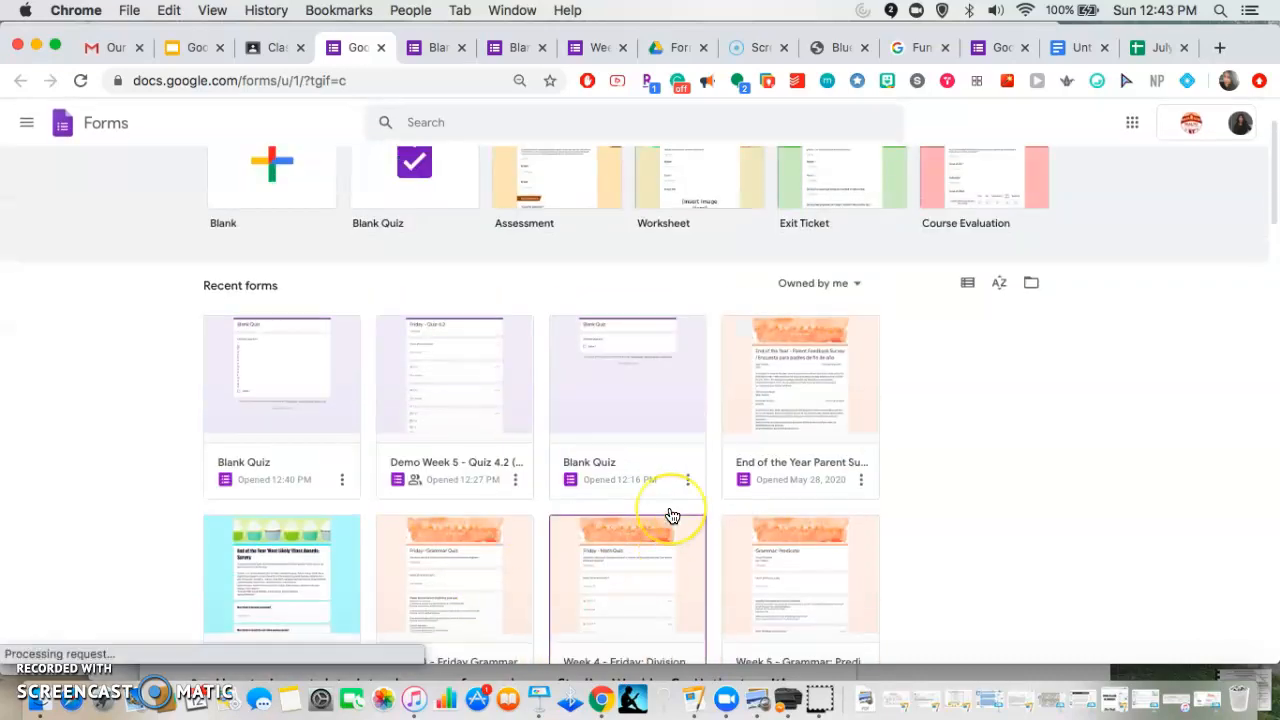
scroll(672, 516, down, 2)
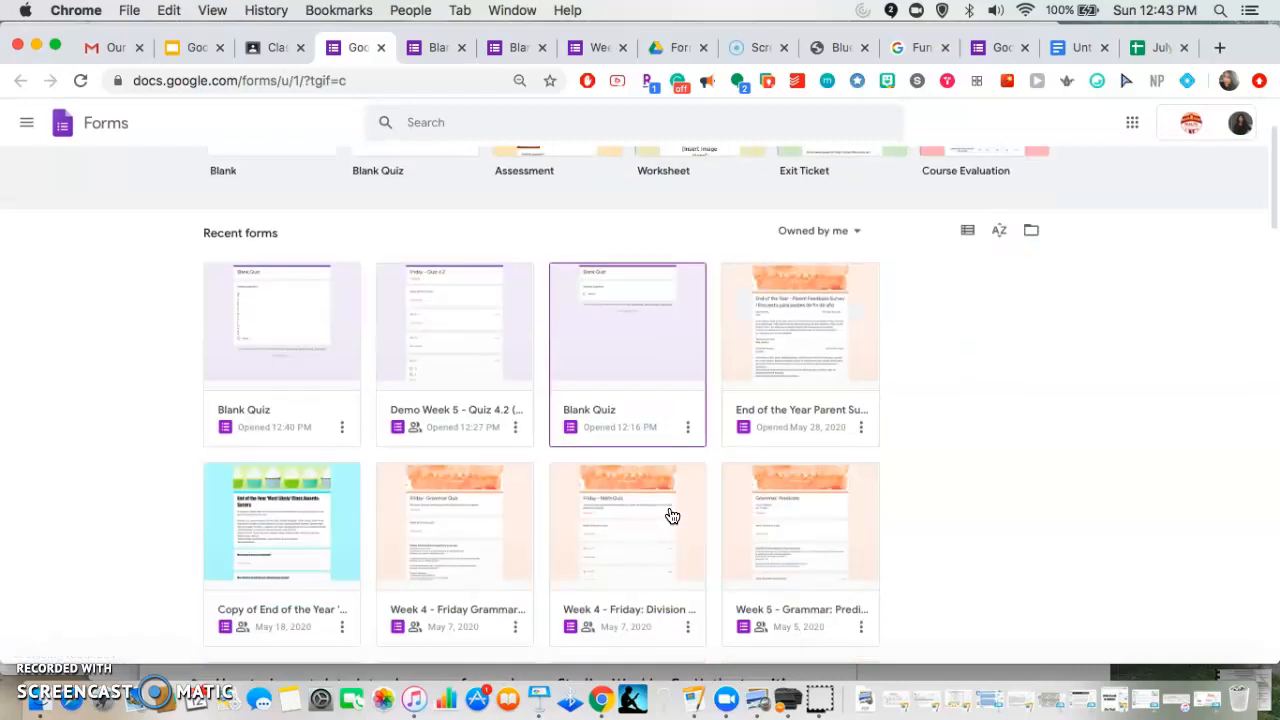
scroll(672, 516, down, 5)
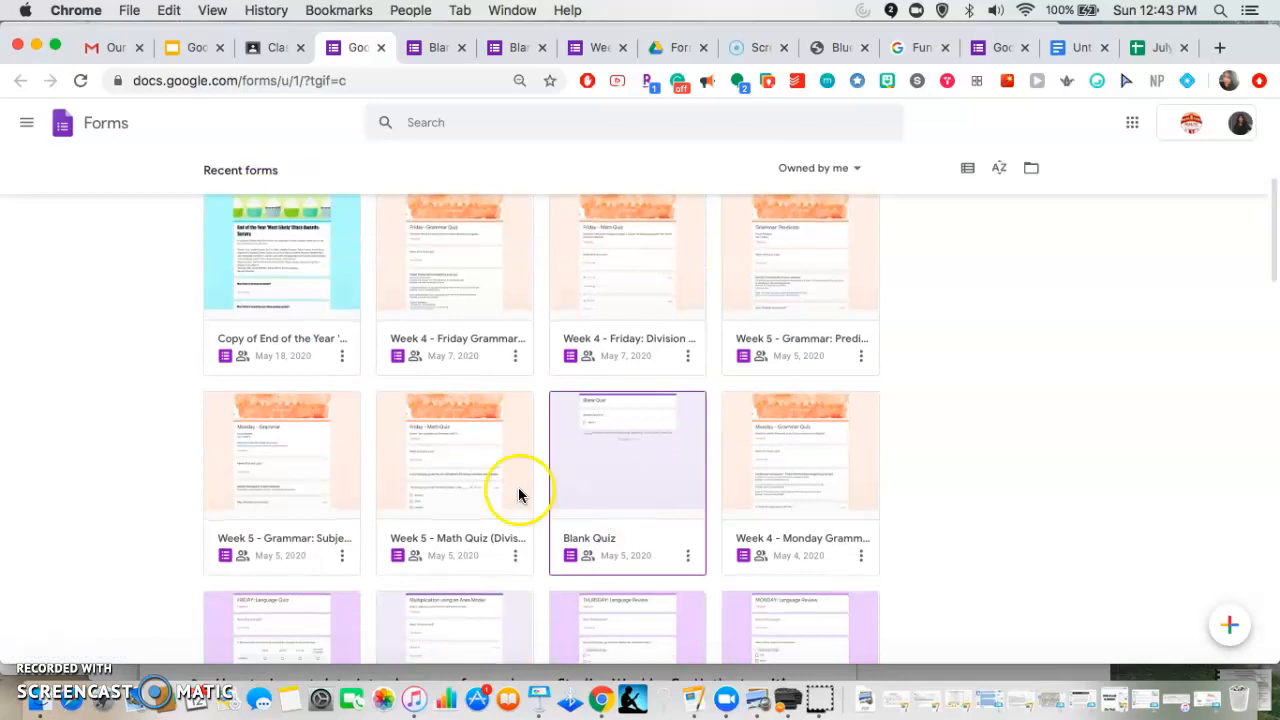
click(477, 495)
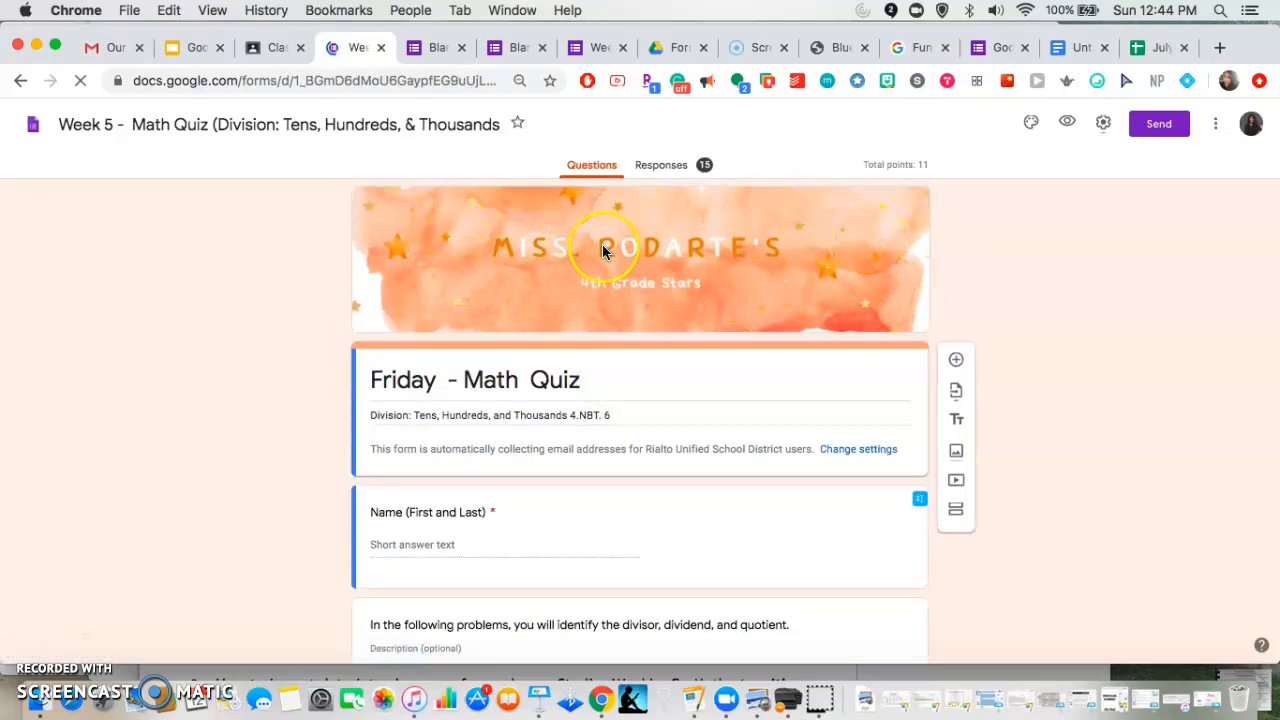
Examine the math quiz from its title and name field through the division questions to the "Check for understanding" question
scroll(602, 250, down, 1)
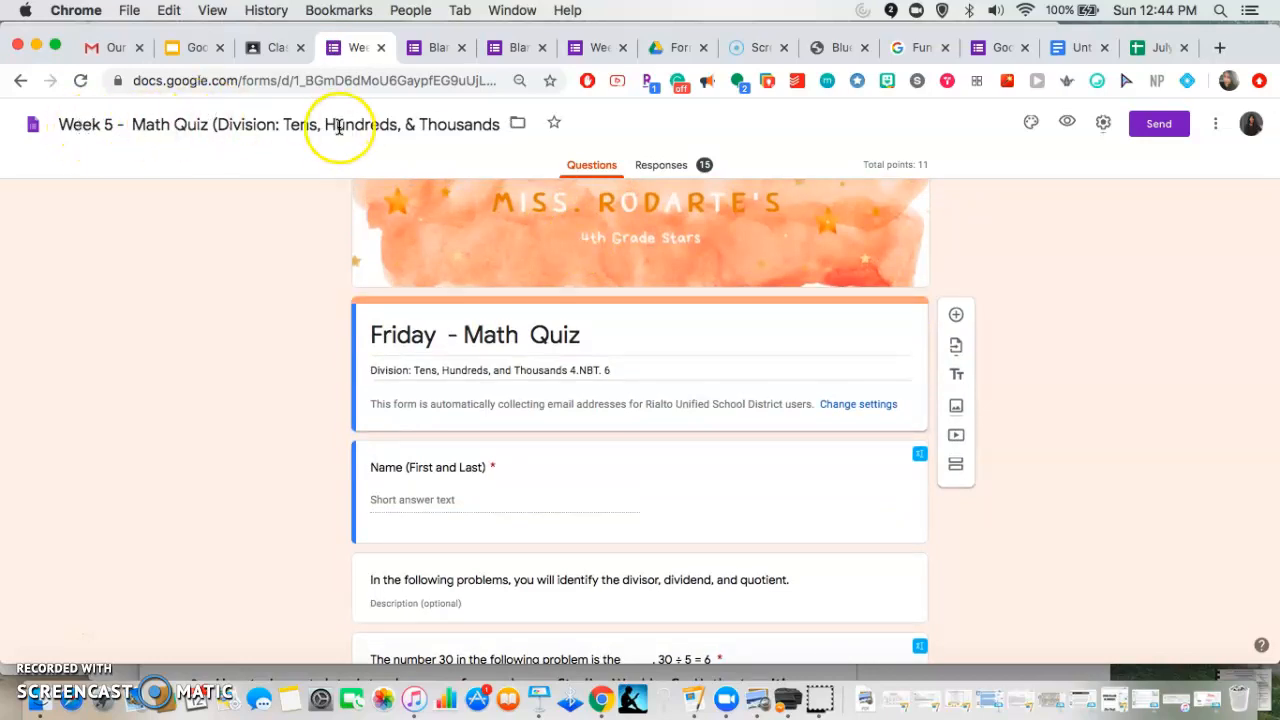
scroll(348, 126, down, 1)
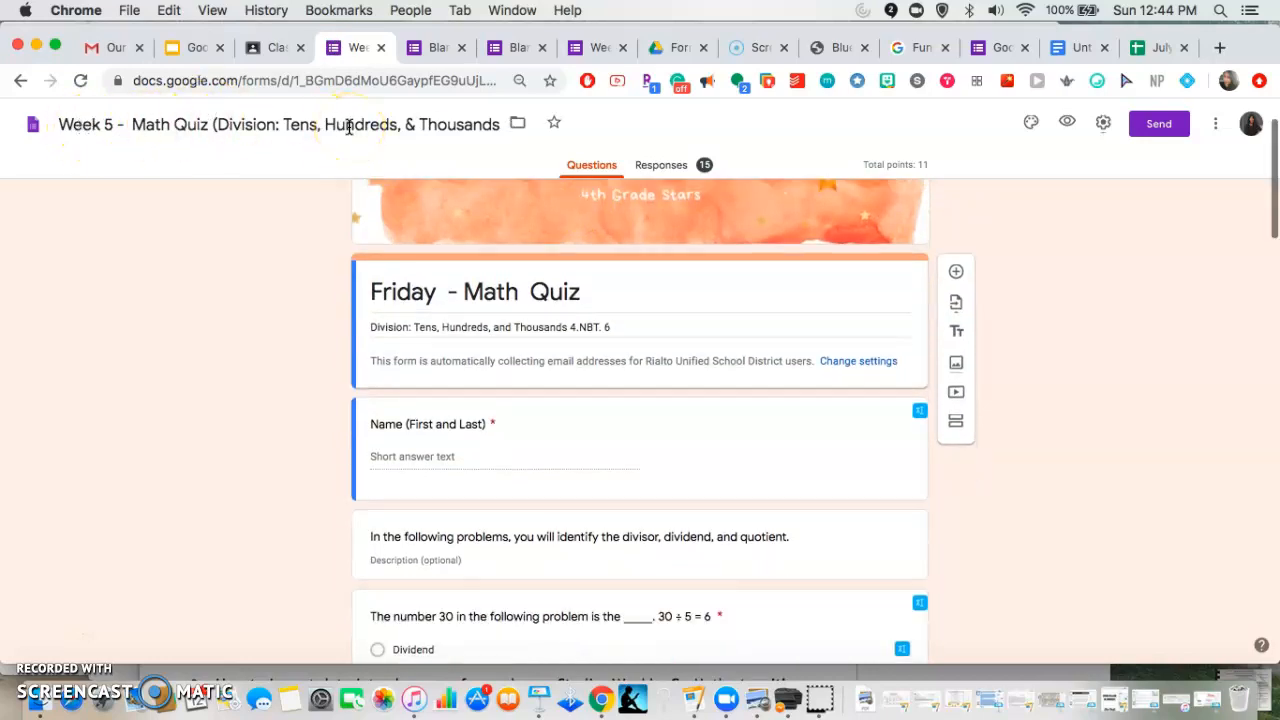
scroll(385, 330, down, 2)
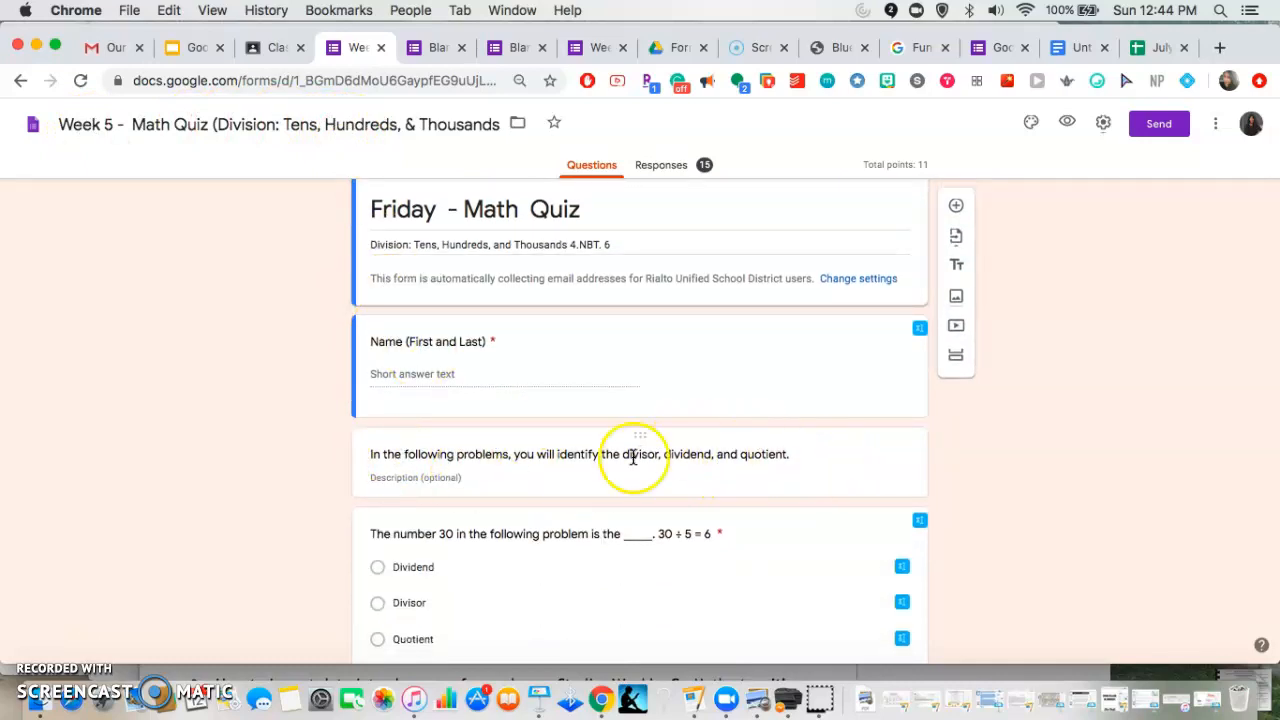
scroll(621, 478, down, 2)
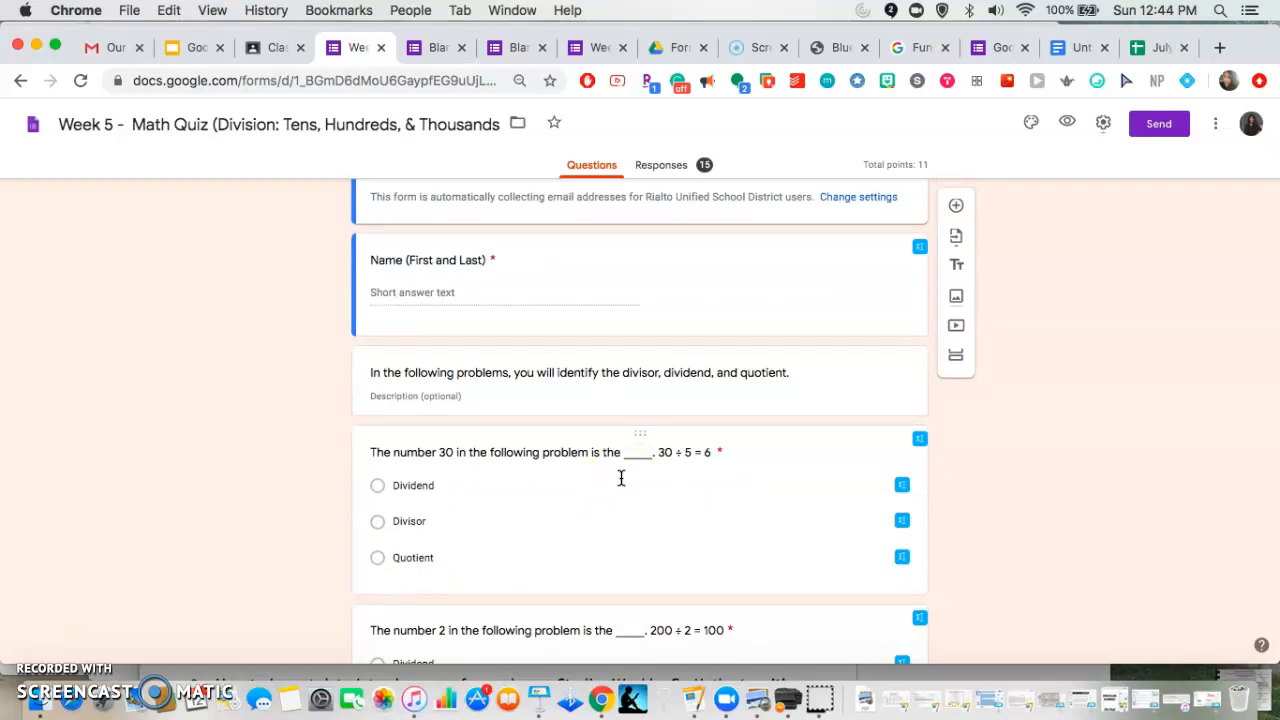
scroll(621, 478, down, 3)
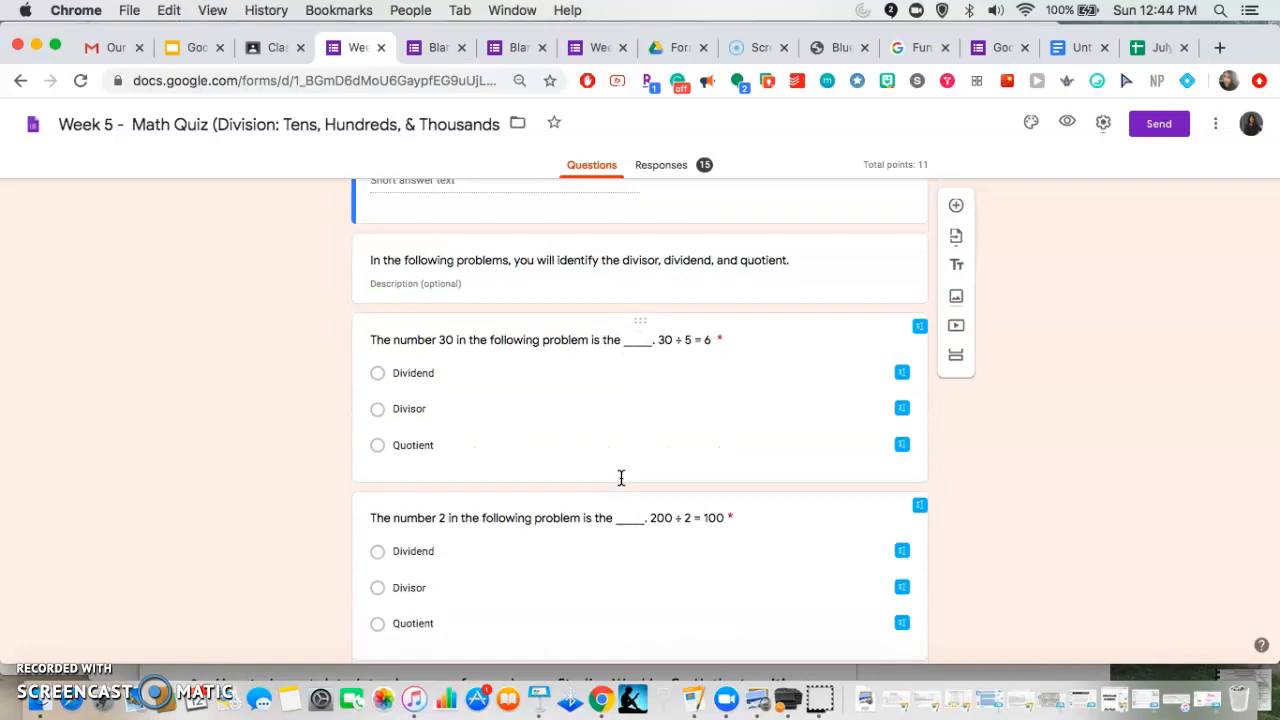
scroll(737, 349, up, 4)
scroll(743, 337, down, 4)
scroll(667, 398, down, 2)
scroll(437, 491, down, 3)
scroll(432, 601, down, 8)
scroll(431, 600, up, 1)
scroll(431, 602, down, 5)
scroll(445, 540, down, 2)
scroll(453, 487, down, 12)
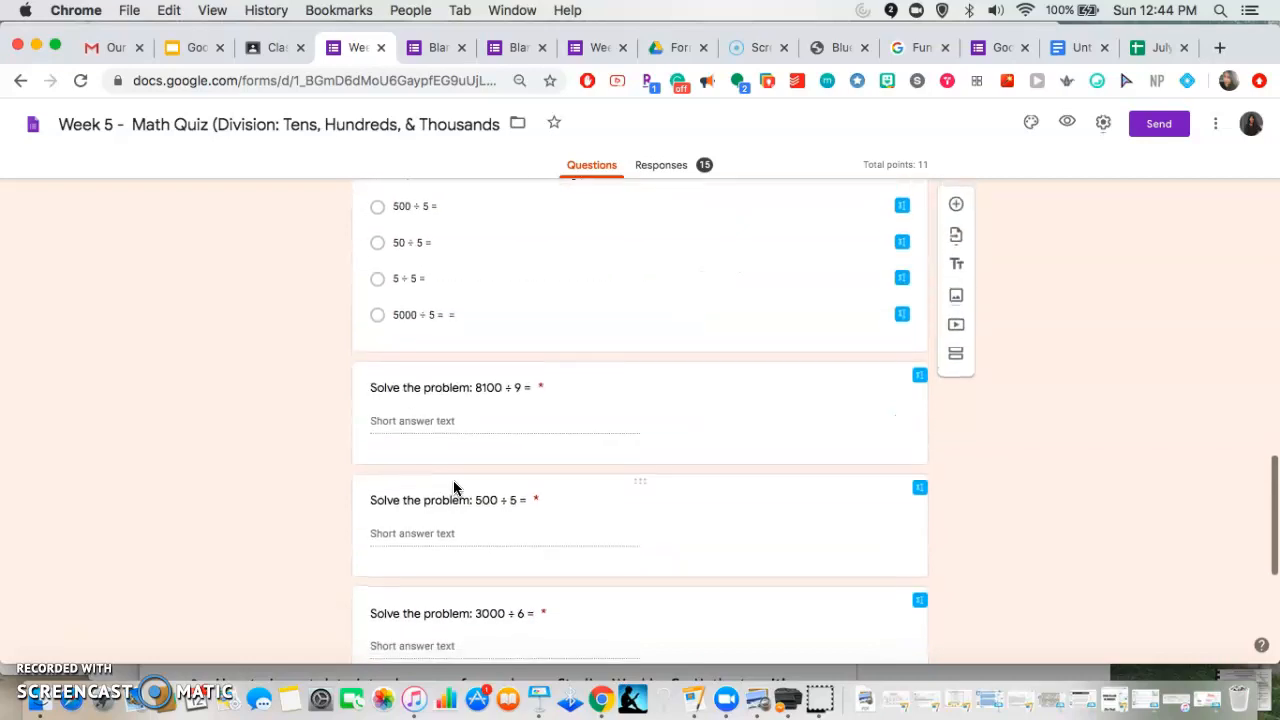
scroll(455, 416, up, 1)
scroll(455, 418, up, 8)
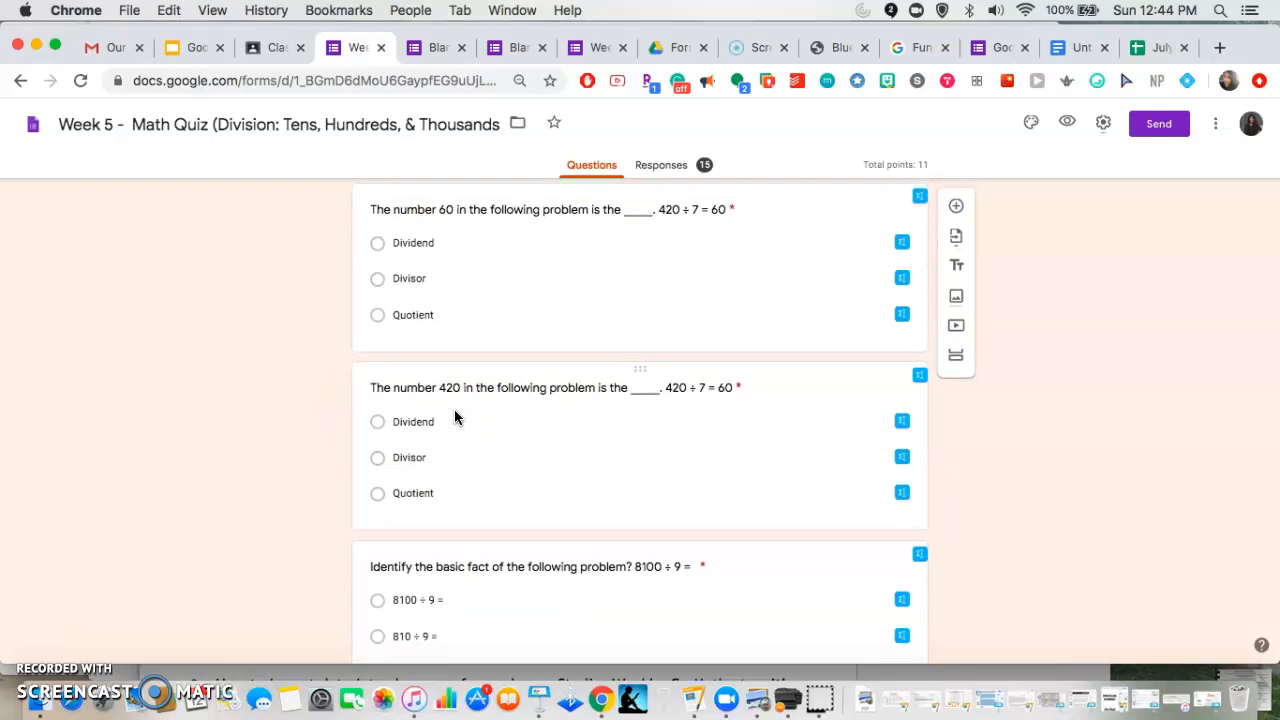
scroll(455, 418, down, 1)
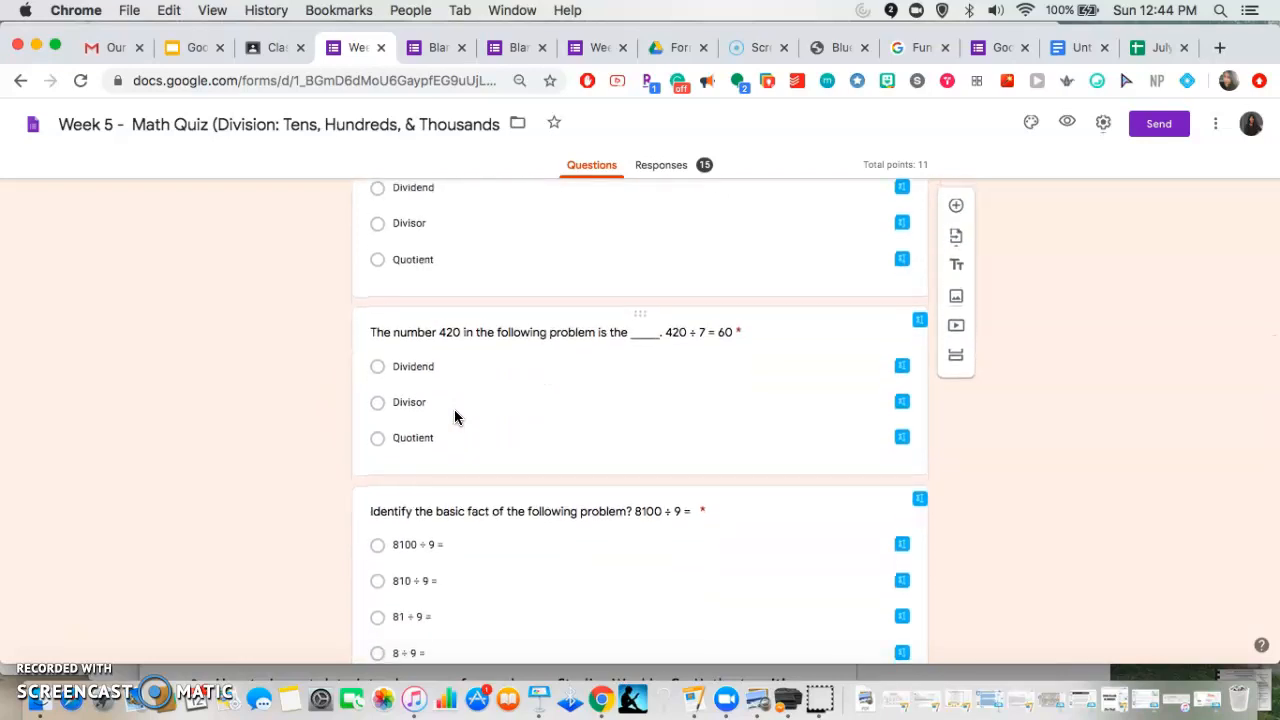
scroll(455, 418, down, 12)
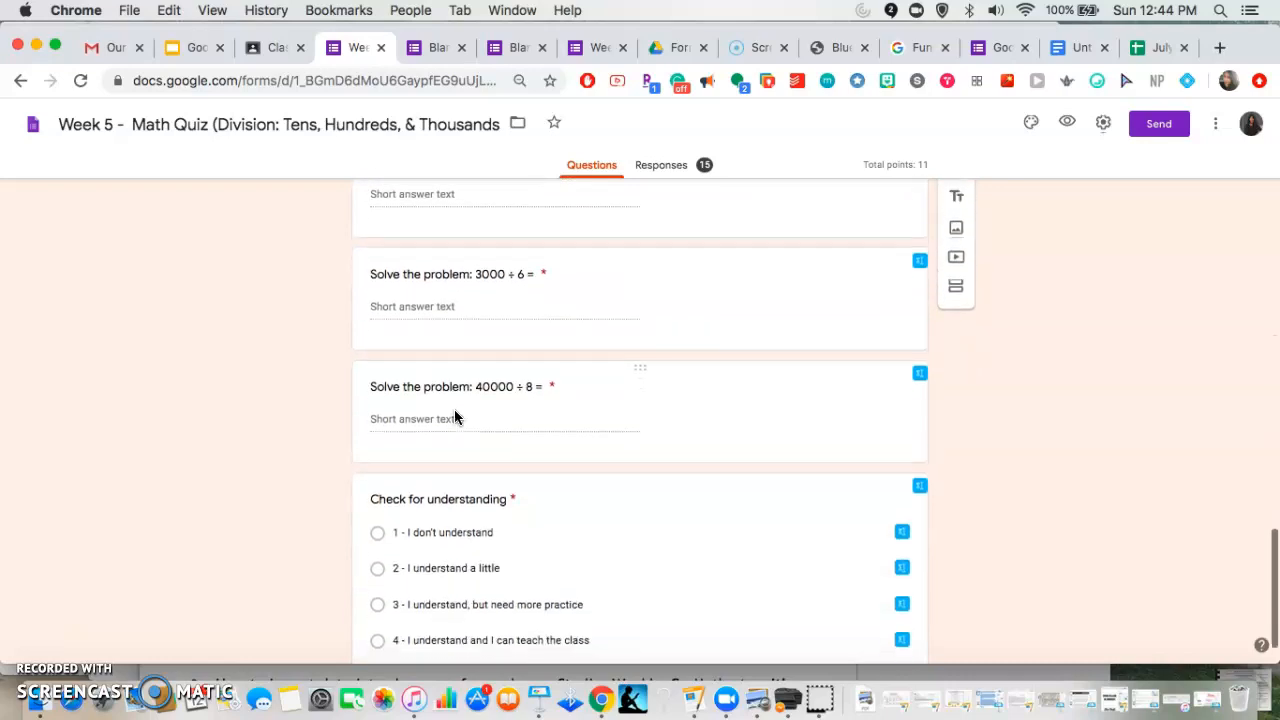
click(614, 477)
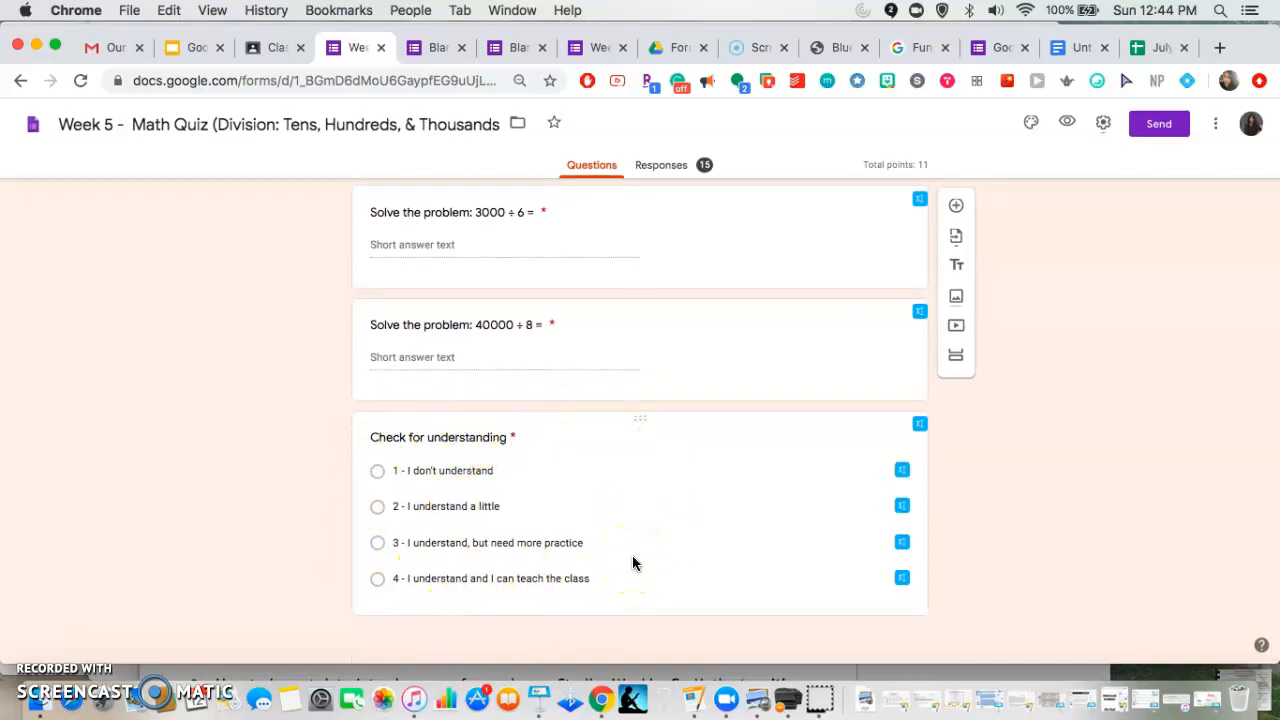
Skim the whole math quiz once more and return to its header and name question
scroll(632, 563, up, 20)
scroll(632, 563, down, 15)
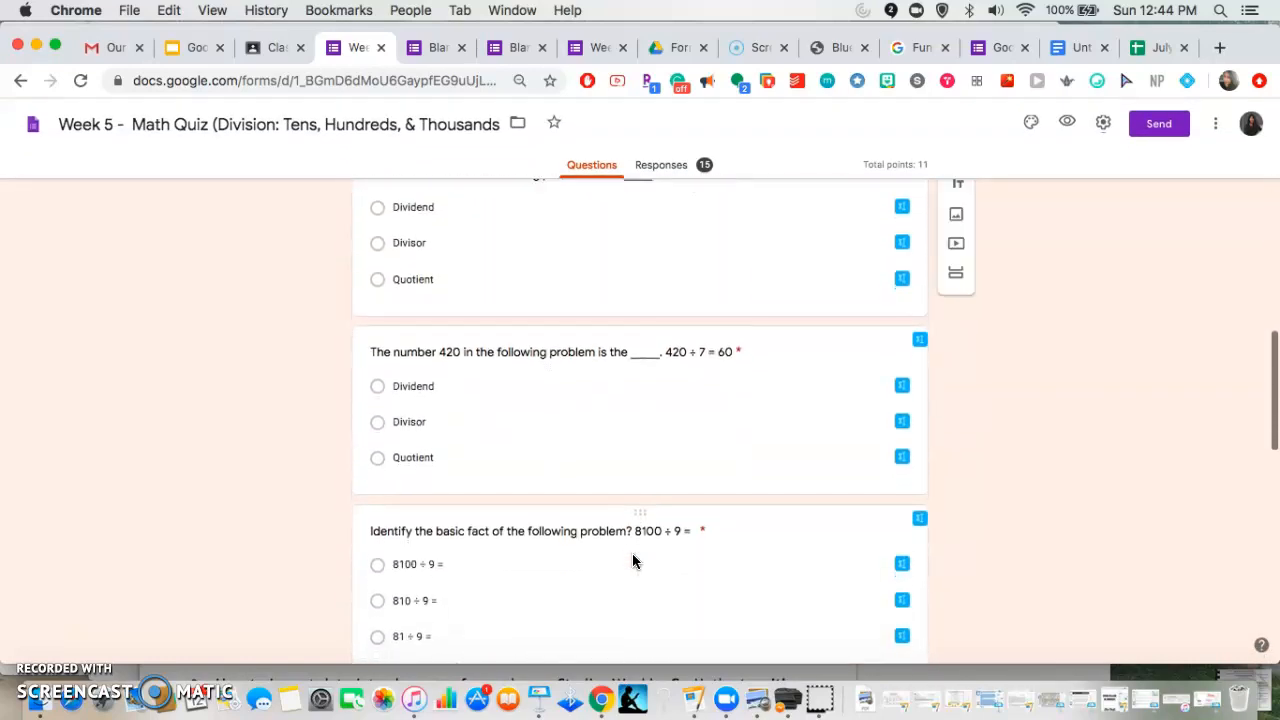
scroll(632, 561, up, 15)
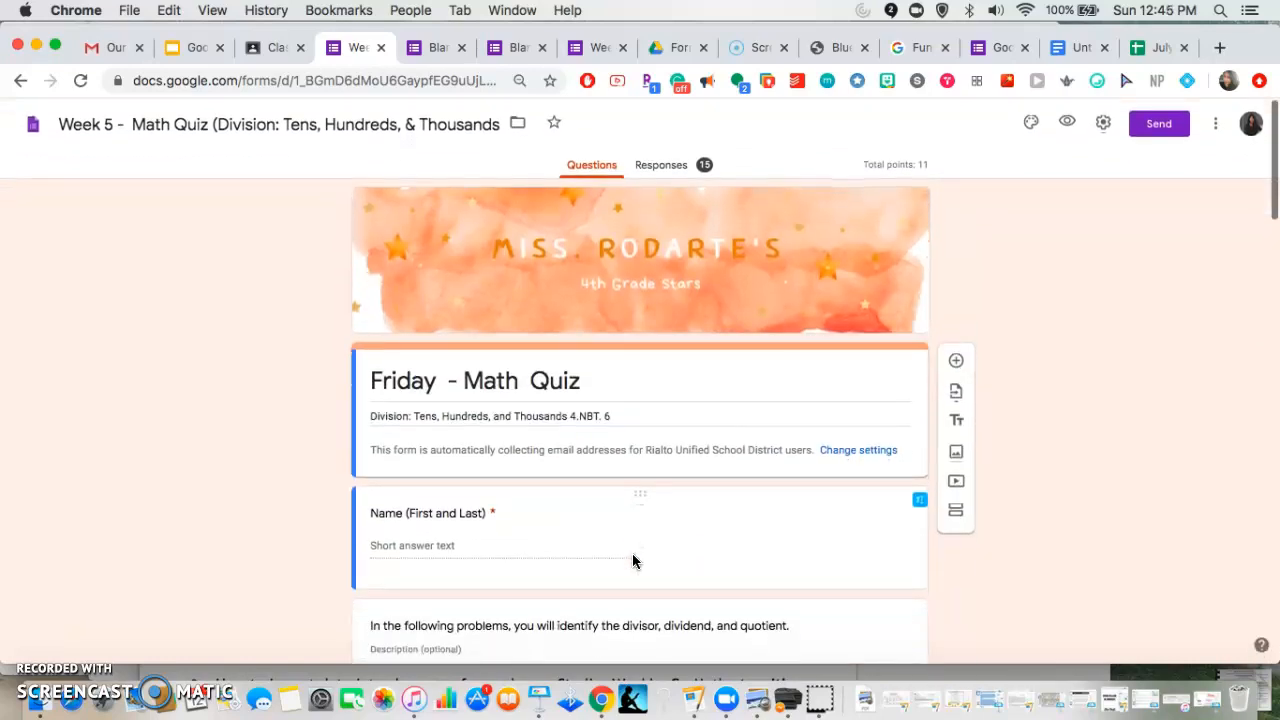
scroll(632, 561, down, 5)
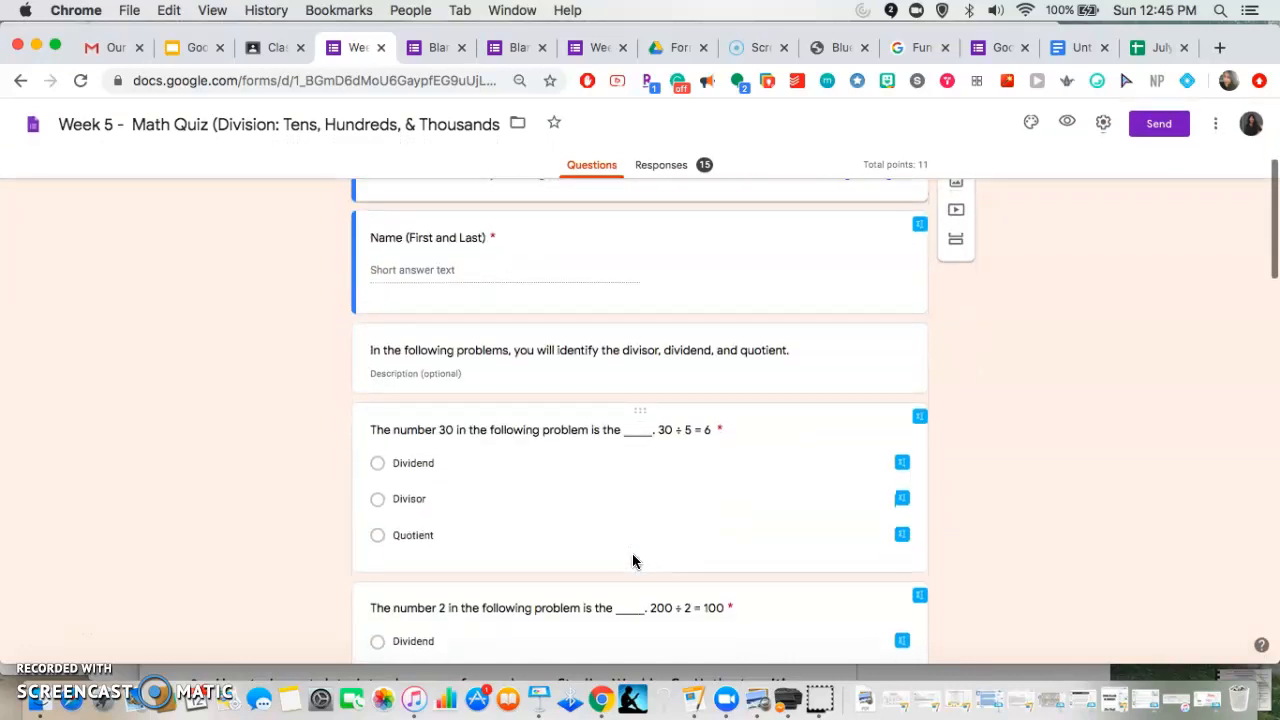
scroll(606, 271, up, 5)
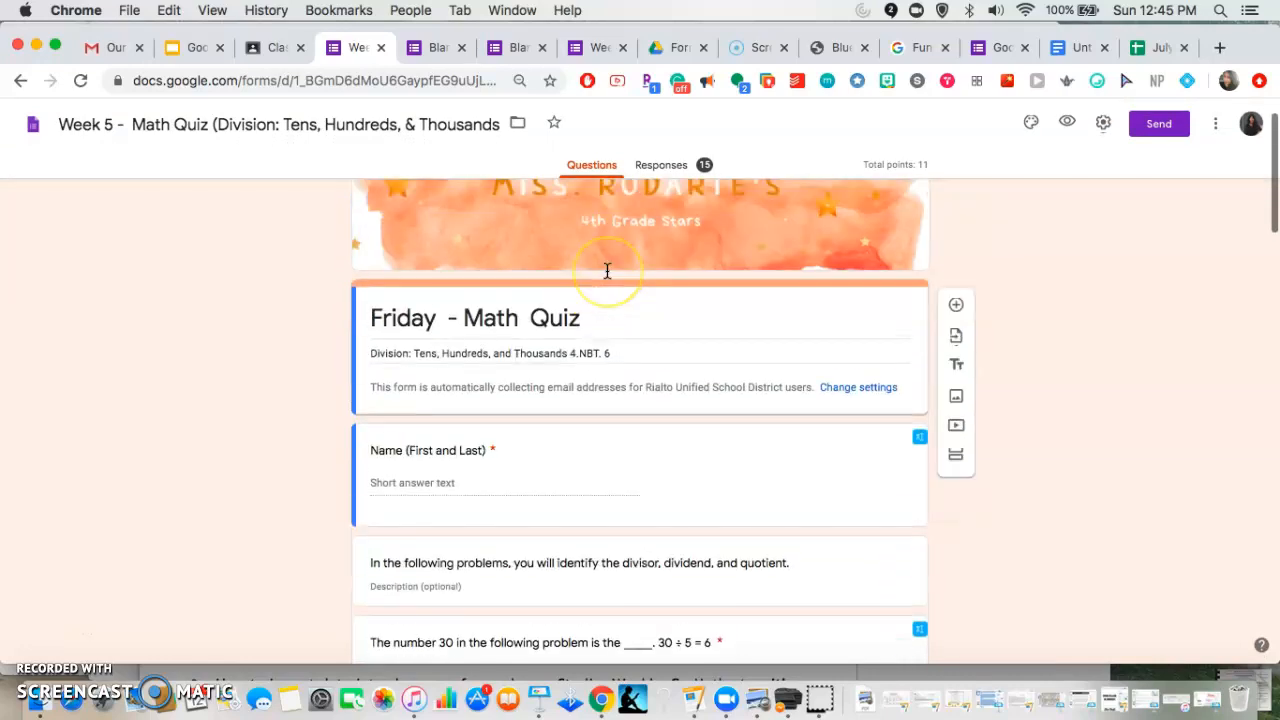
Skim the math quiz down to its "Check for understanding" question and locate the option for making a copy of the form
scroll(606, 271, down, 20)
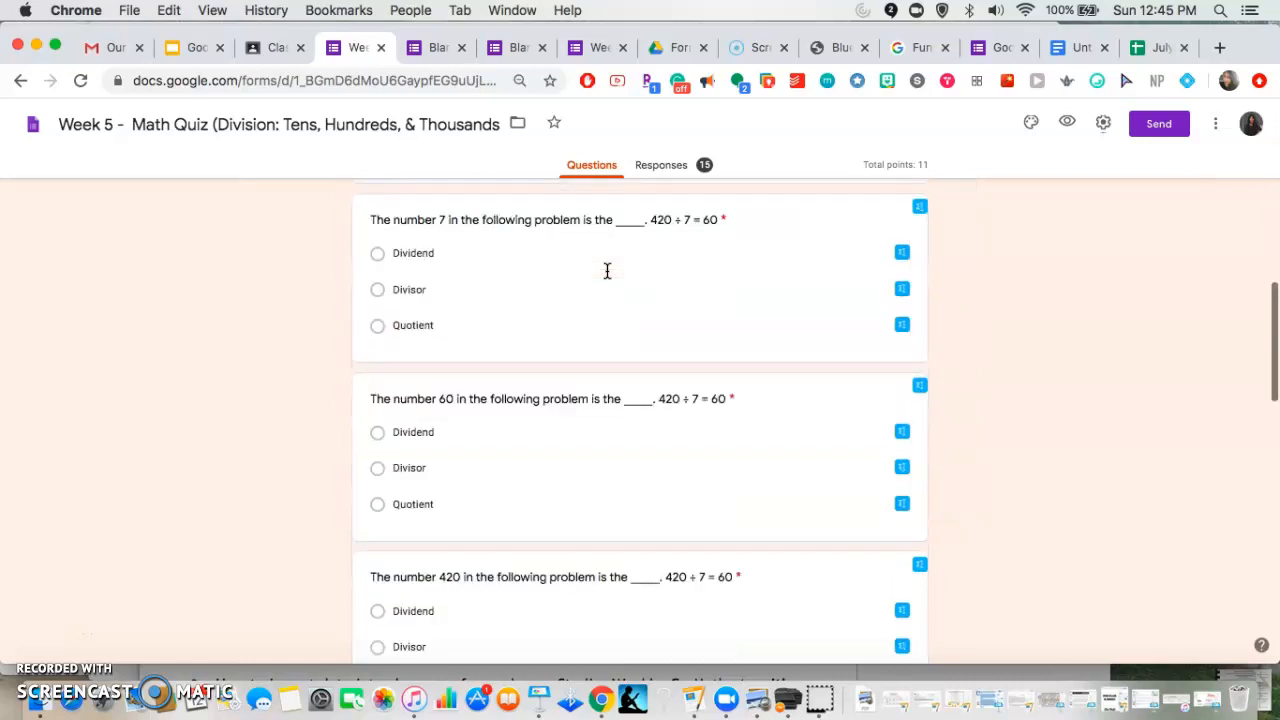
scroll(606, 271, down, 3)
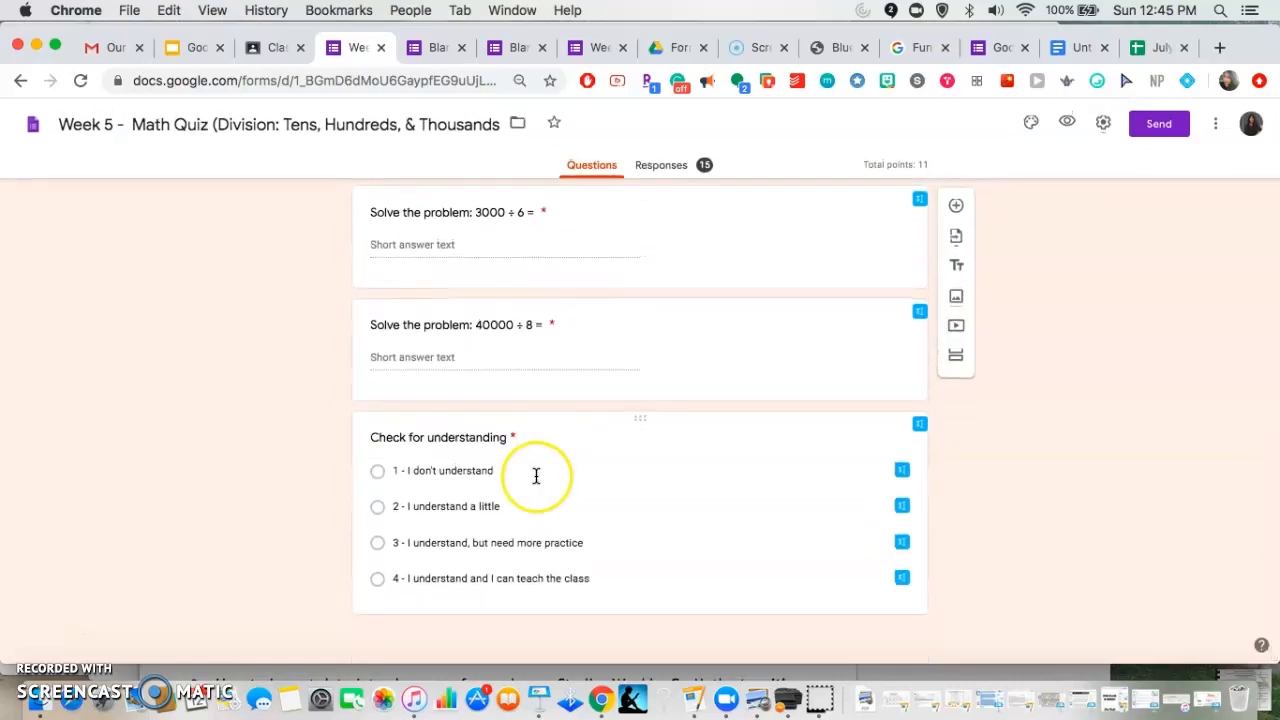
scroll(536, 476, up, 10)
scroll(536, 476, up, 3)
click(1216, 136)
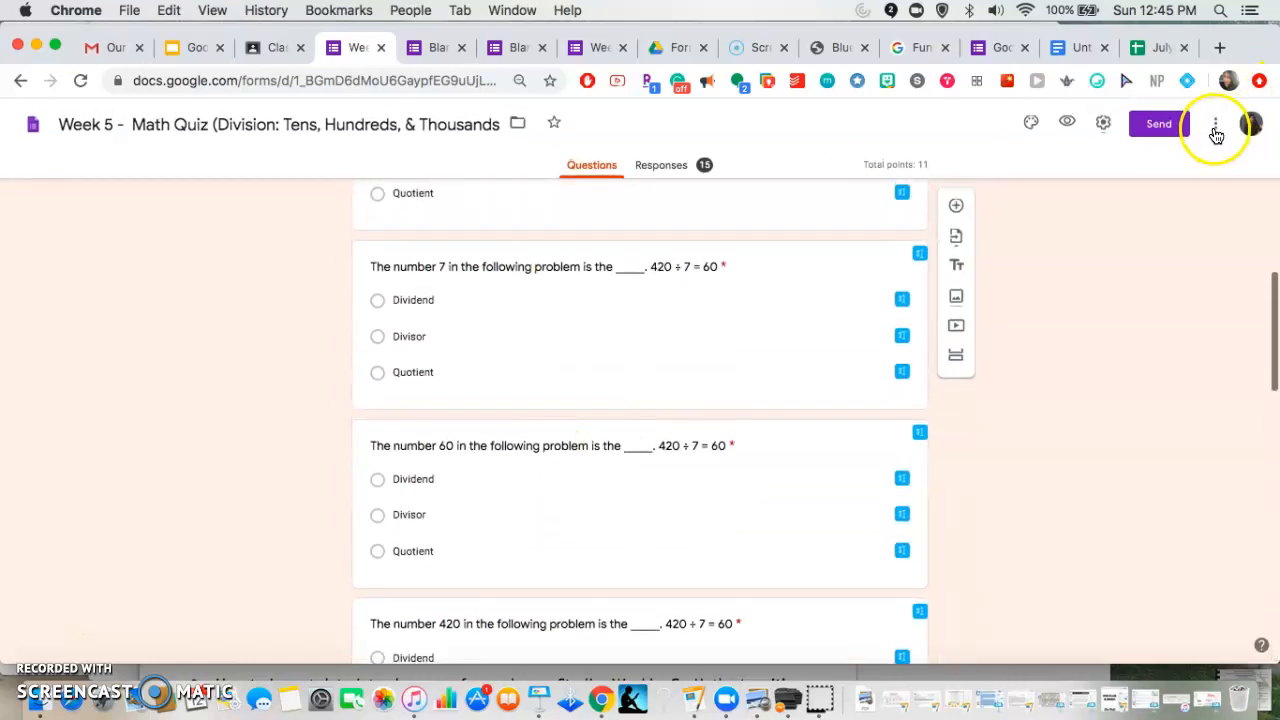
click(1216, 134)
click(1217, 130)
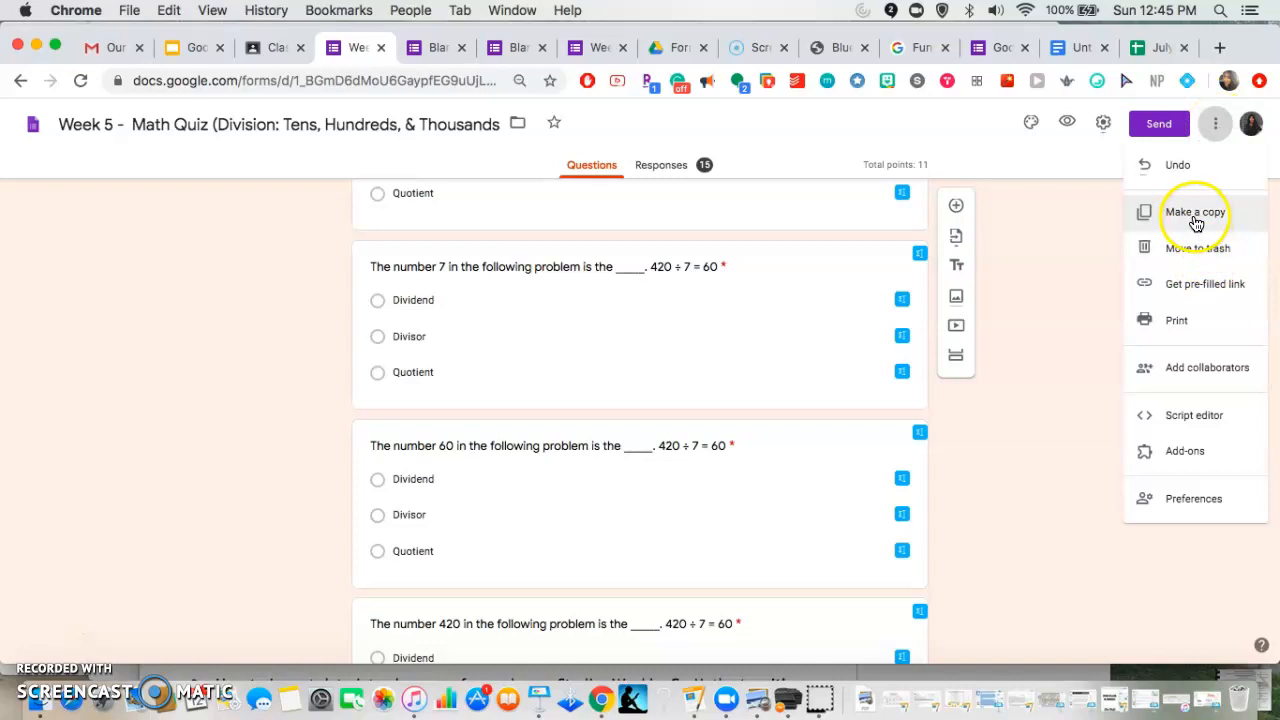
scroll(874, 334, up, 5)
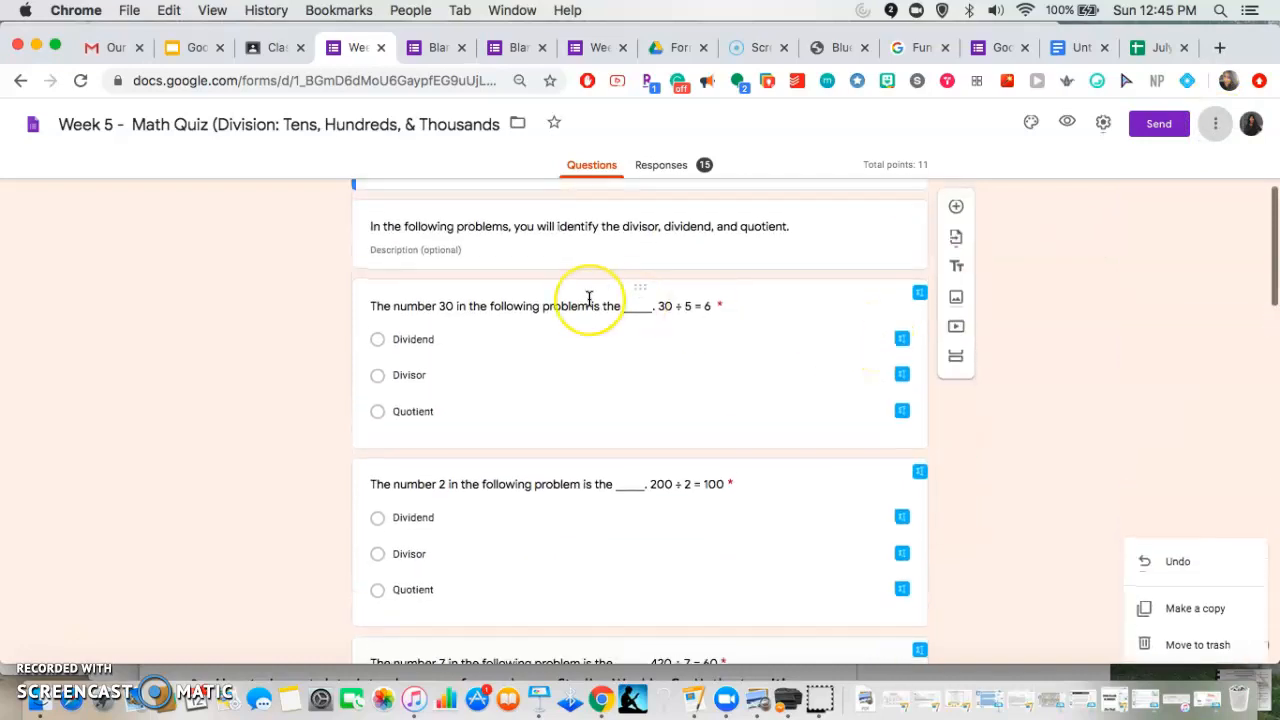
scroll(589, 299, up, 5)
click(1216, 126)
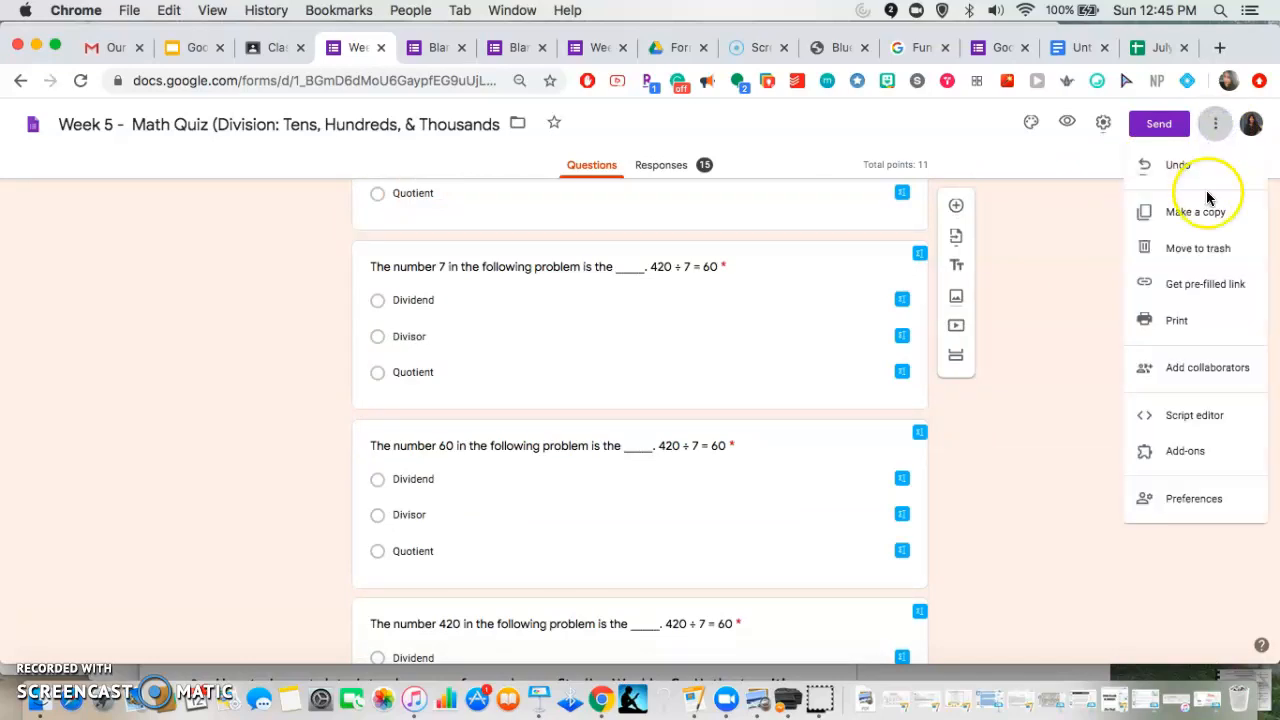
Review the quiz's header, name question and division questions again as the model for a new quiz
scroll(1013, 242, up, 3)
scroll(1012, 242, up, 4)
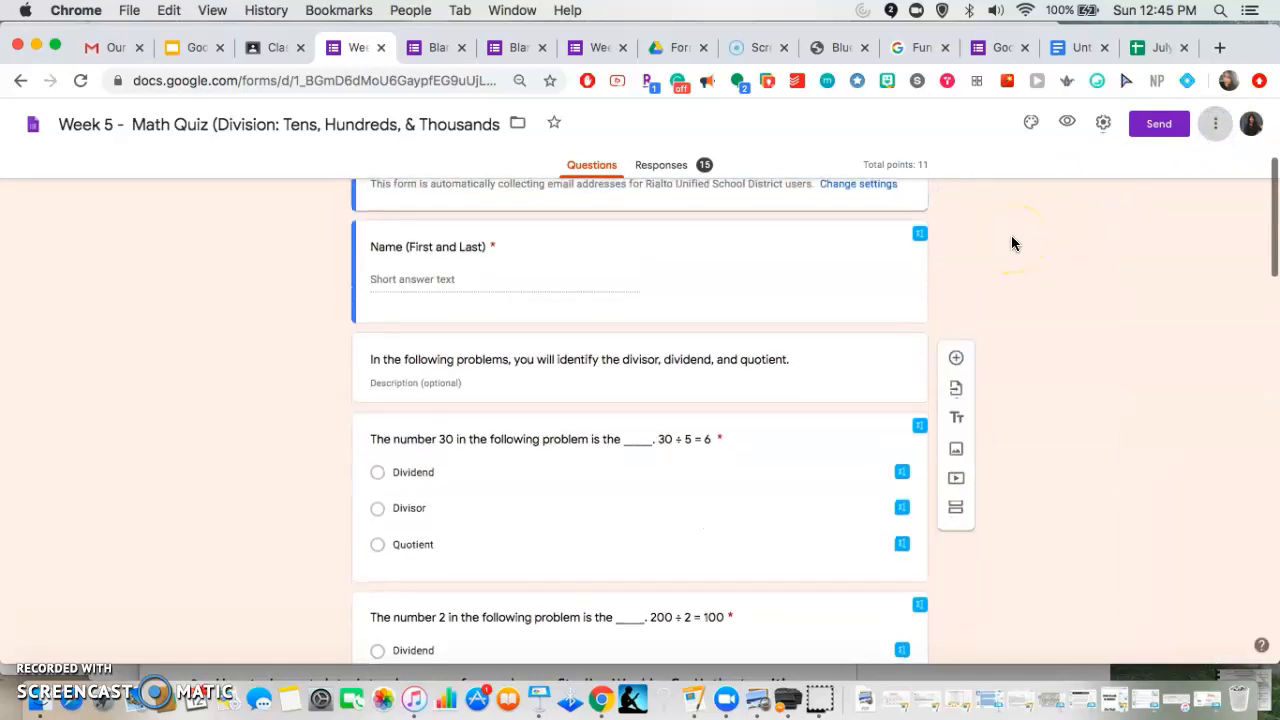
click(474, 343)
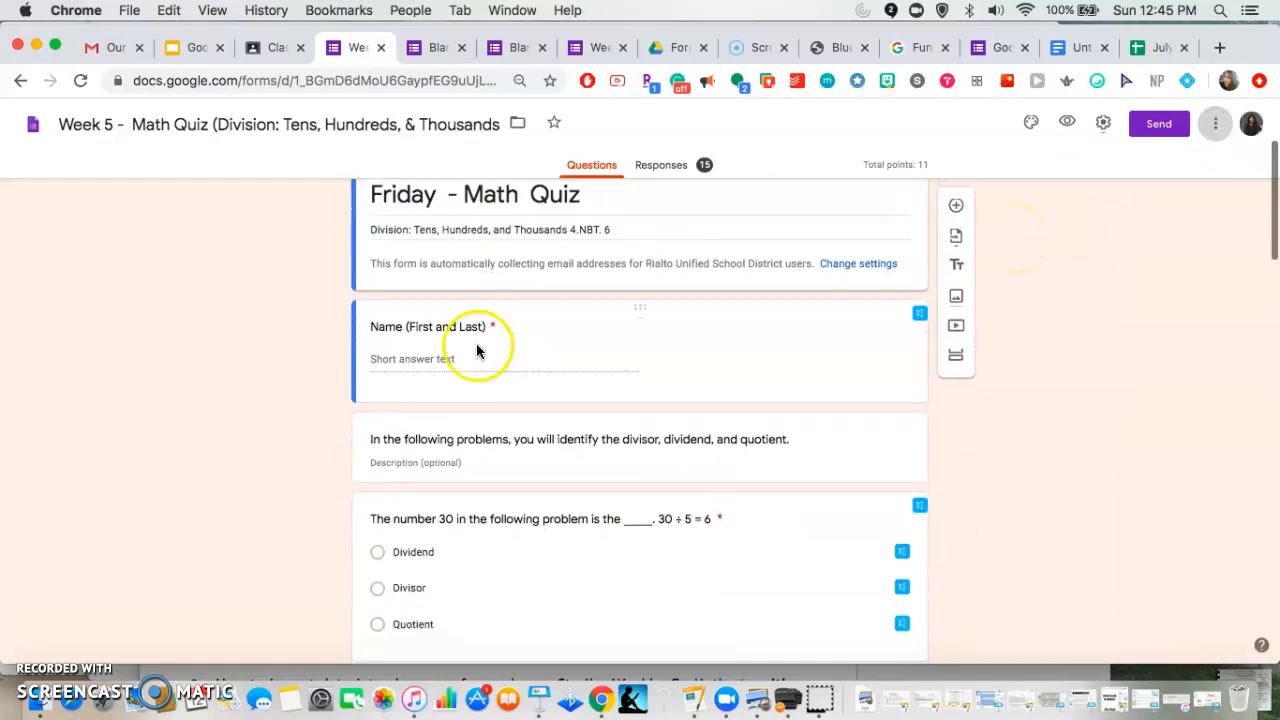
scroll(474, 343, down, 10)
scroll(474, 343, down, 3)
scroll(474, 345, up, 12)
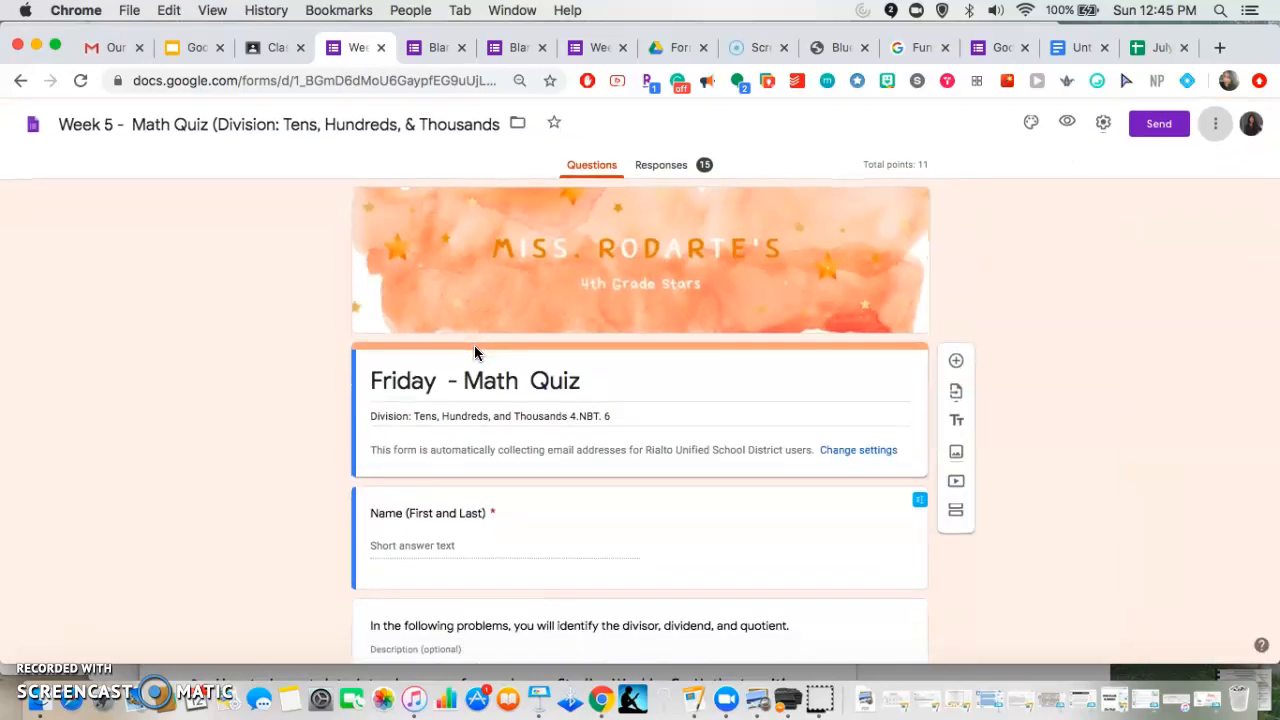
scroll(474, 345, down, 1)
click(446, 405)
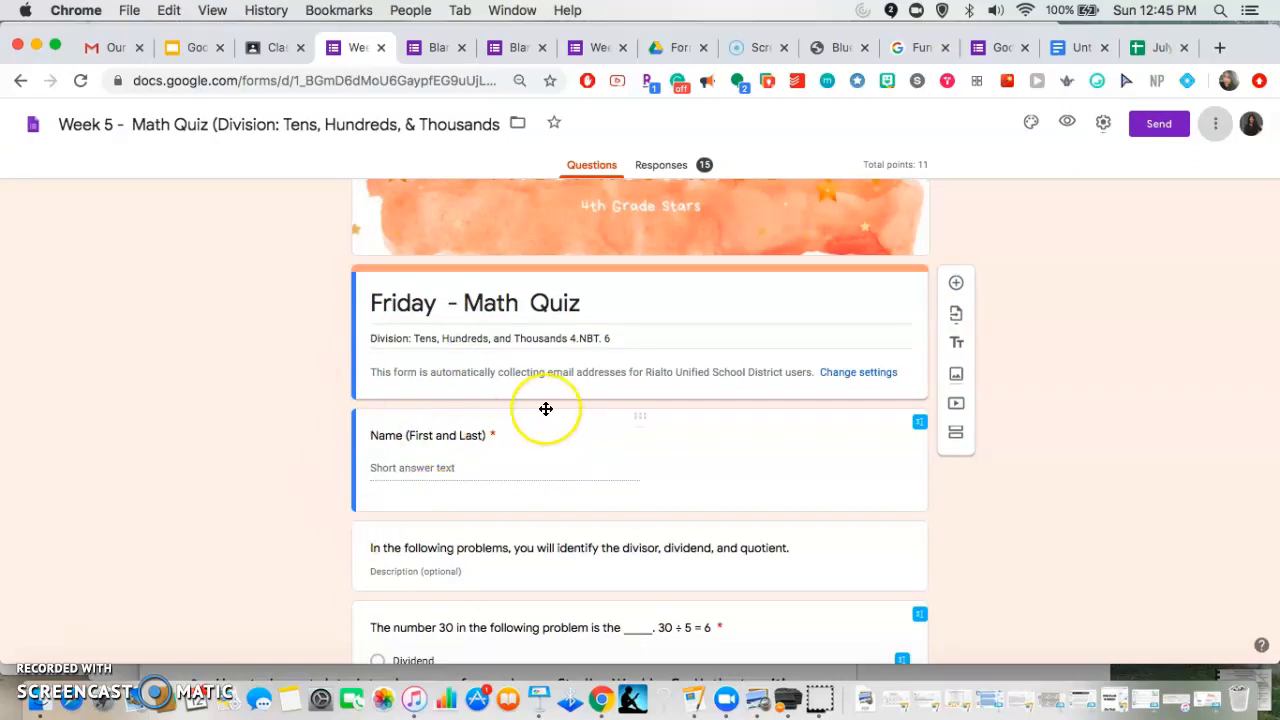
scroll(543, 408, up, 2)
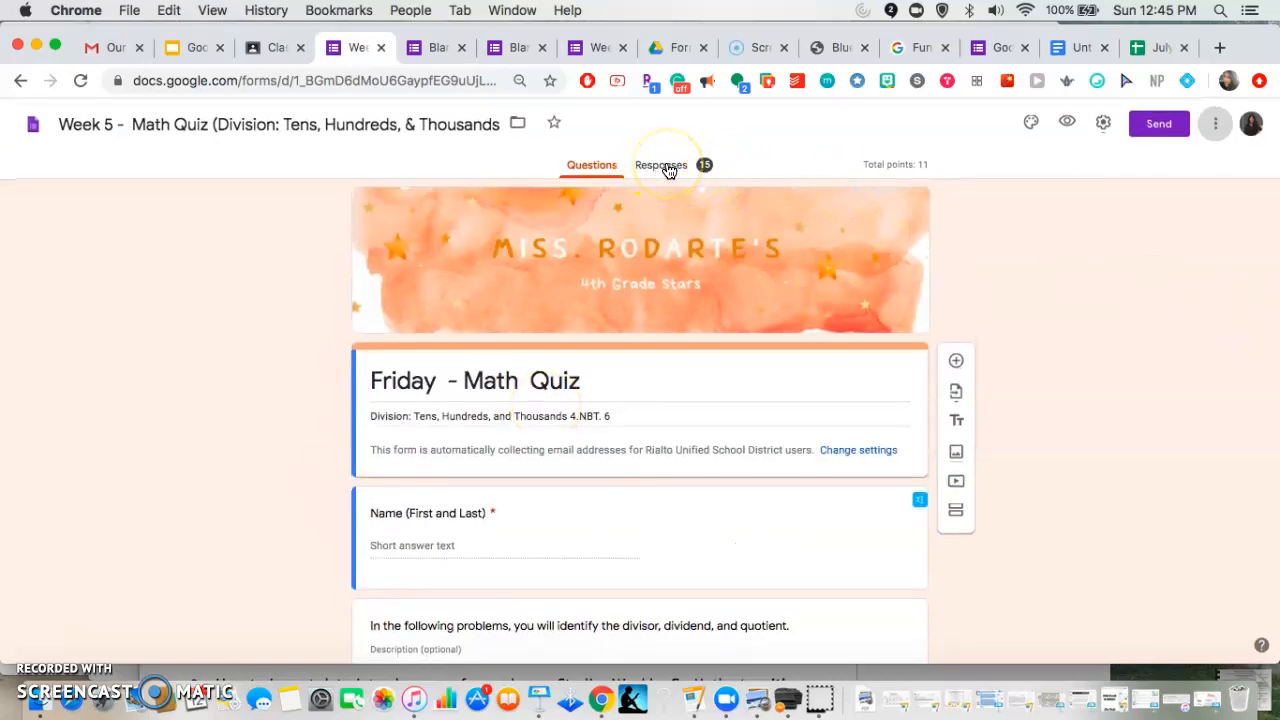
click(603, 333)
click(665, 163)
scroll(641, 394, down, 10)
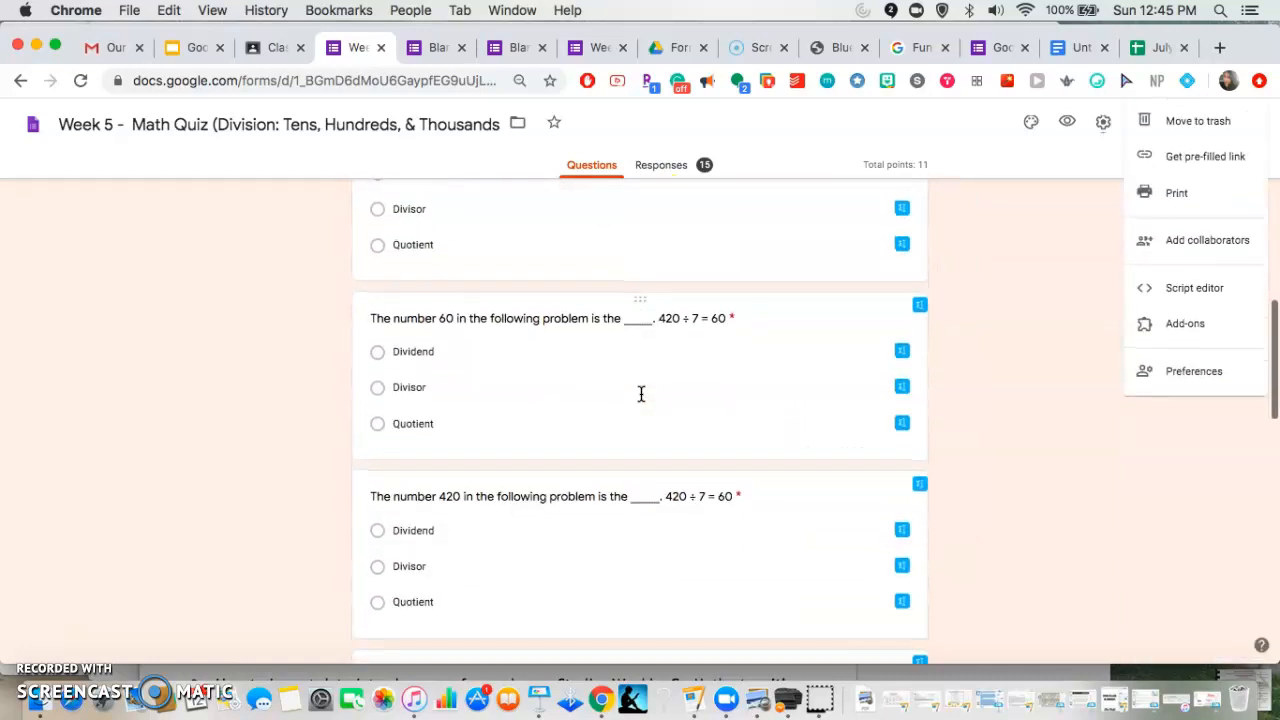
scroll(641, 394, up, 10)
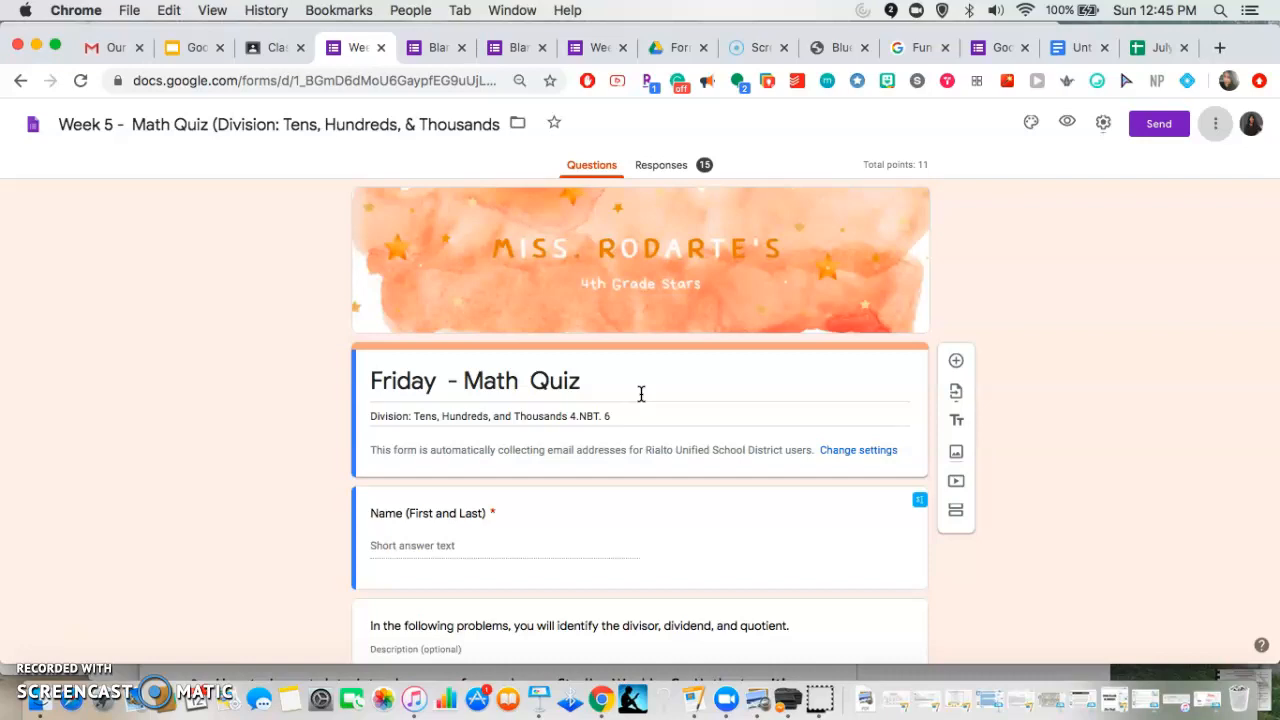
click(22, 88)
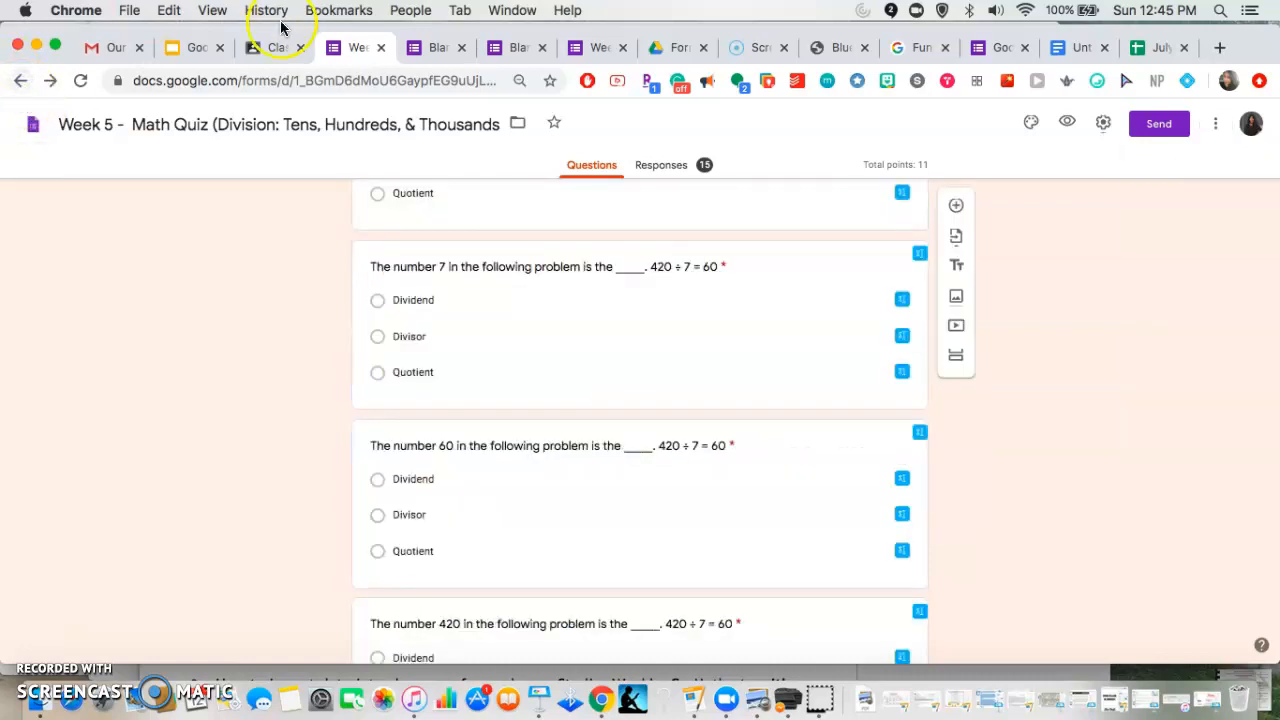
Switch to Google Classroom, open Google Forms from there and start a new blank quiz
click(265, 47)
click(1198, 124)
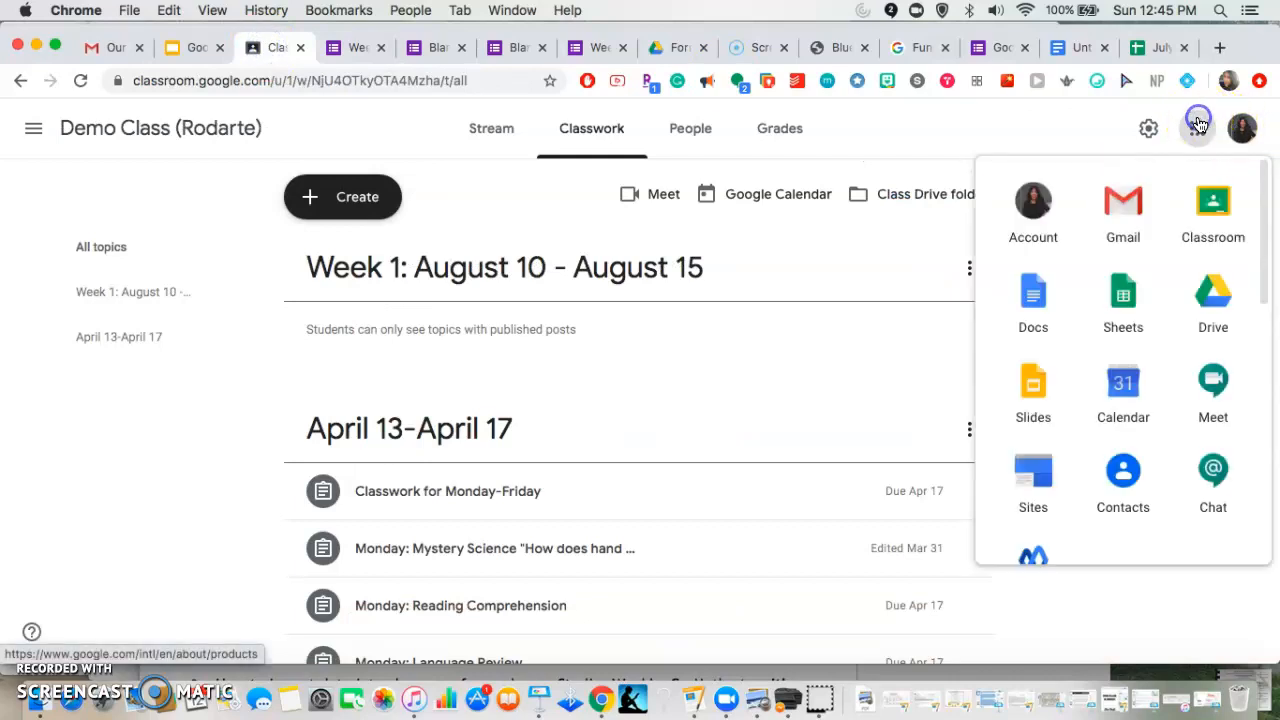
scroll(1134, 409, down, 4)
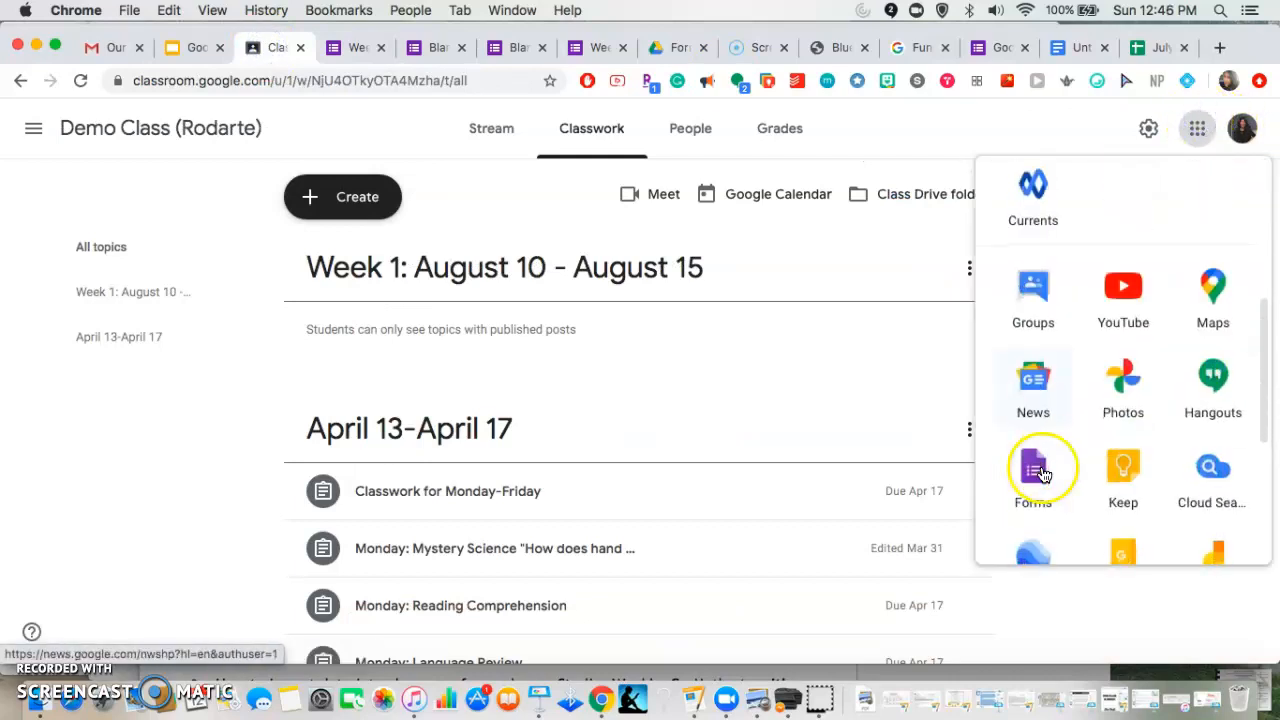
click(1036, 470)
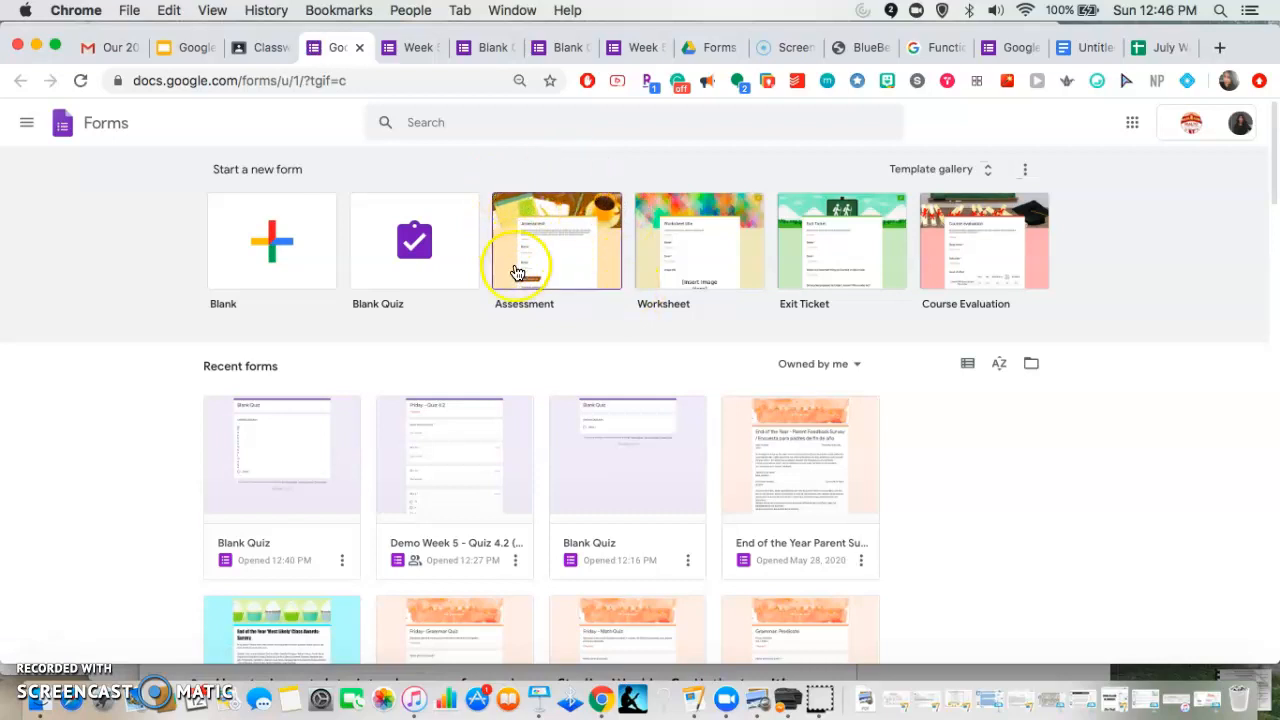
click(415, 228)
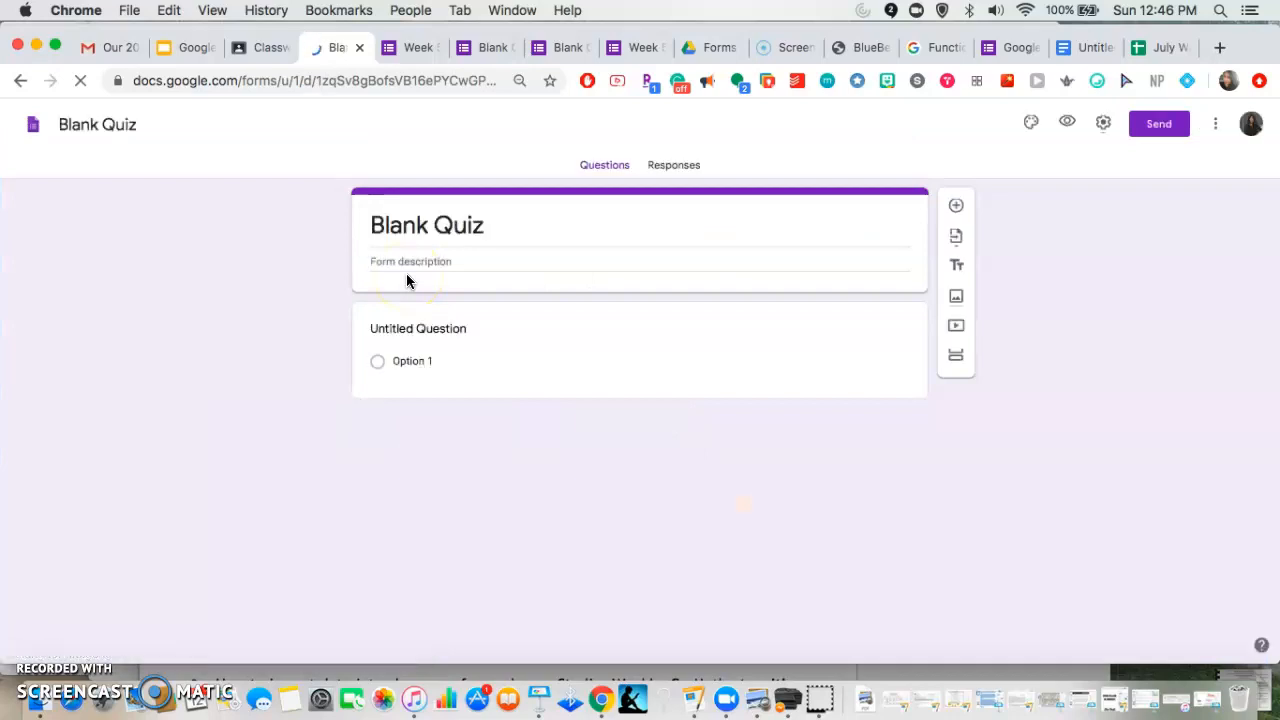
Replace the quiz's title heading with "Friday - Quiz 4.1 (Math)"
double_click(459, 222)
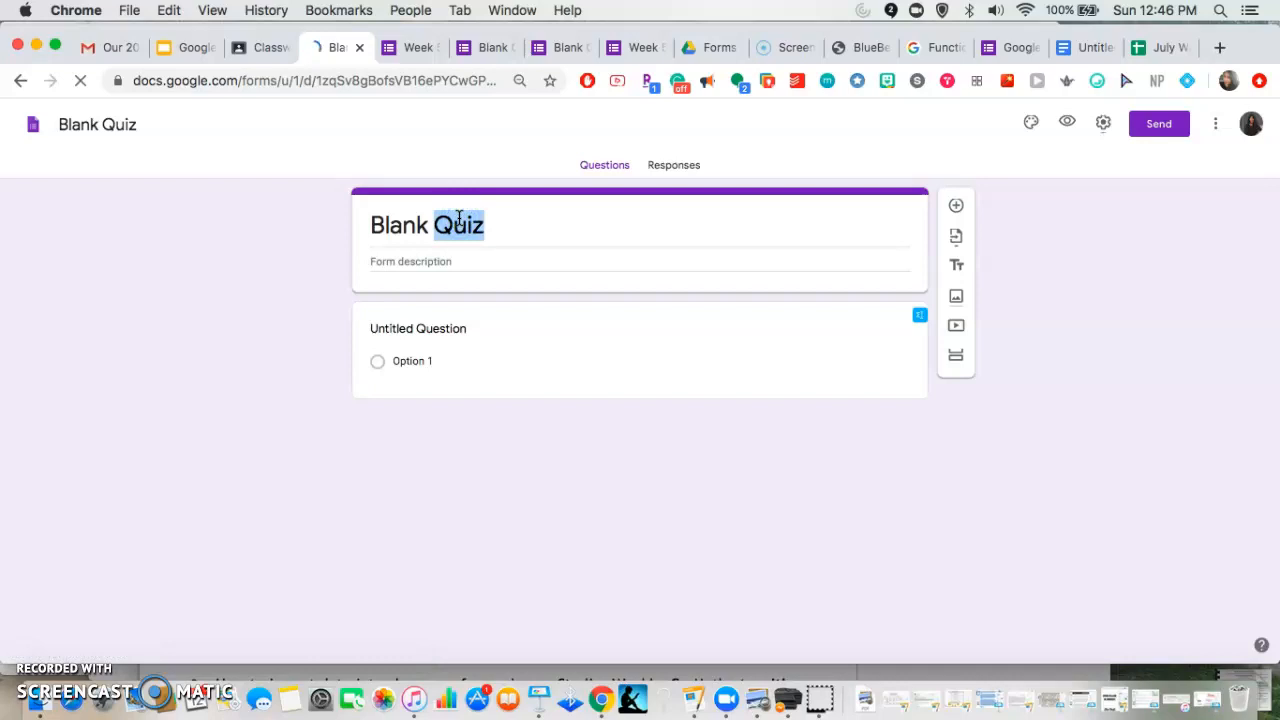
drag(358, 216, 551, 231)
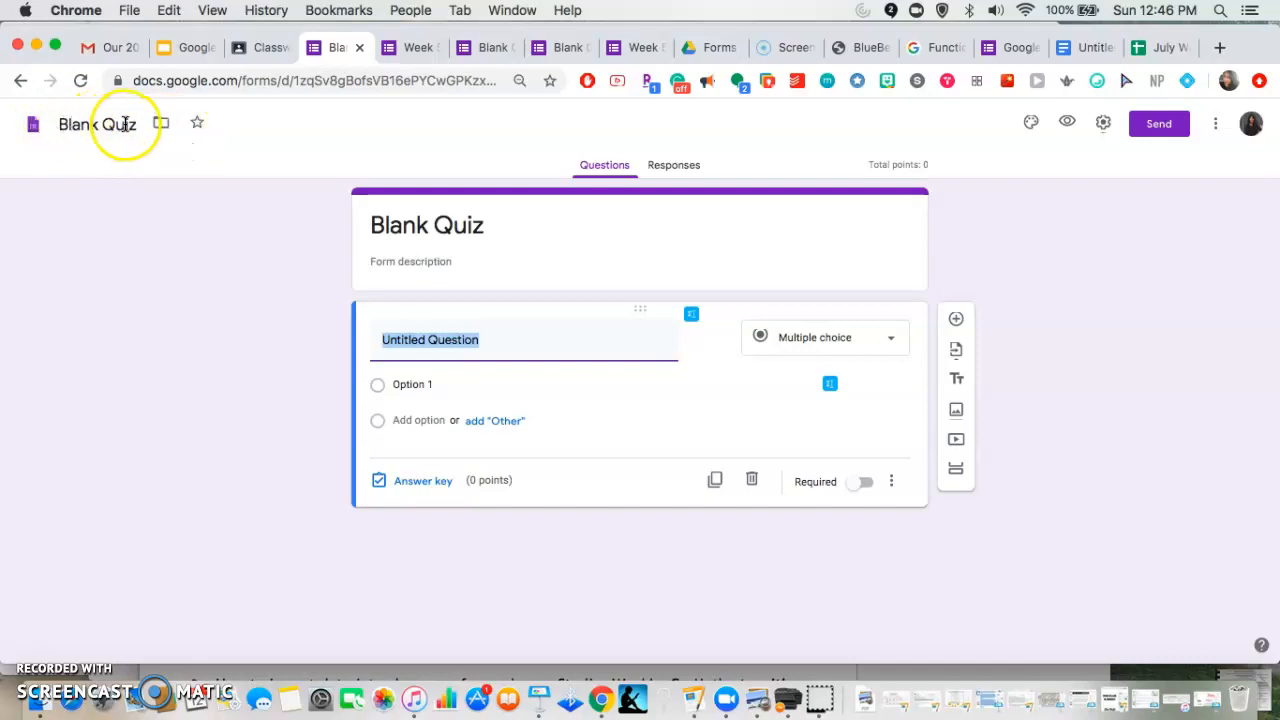
click(395, 218)
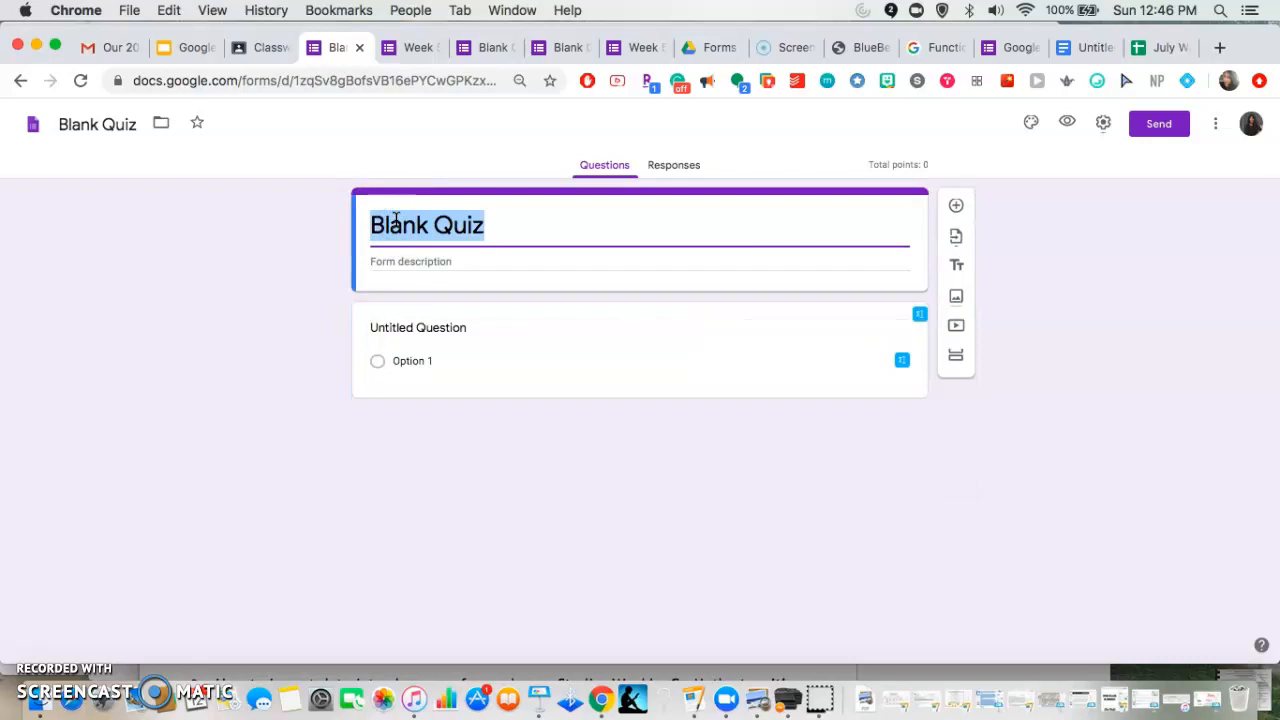
text(Friday - Q)
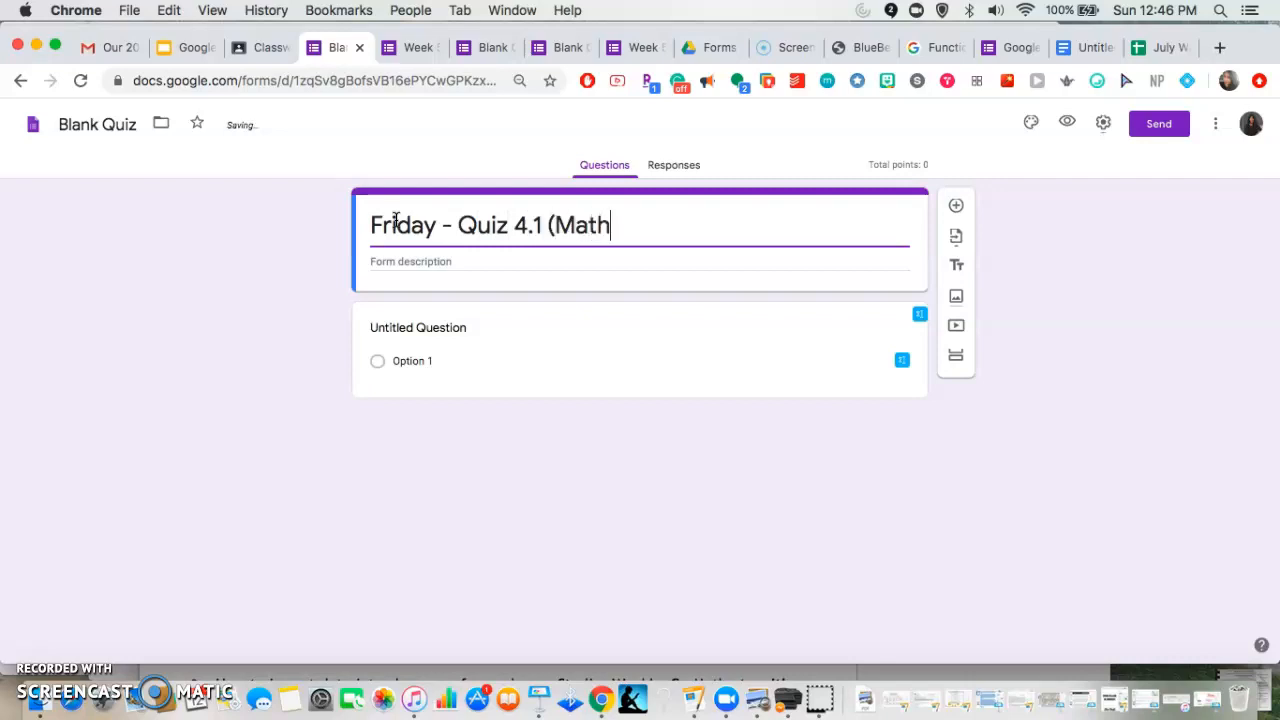
text(uiz 4.1 (Math))
click(398, 260)
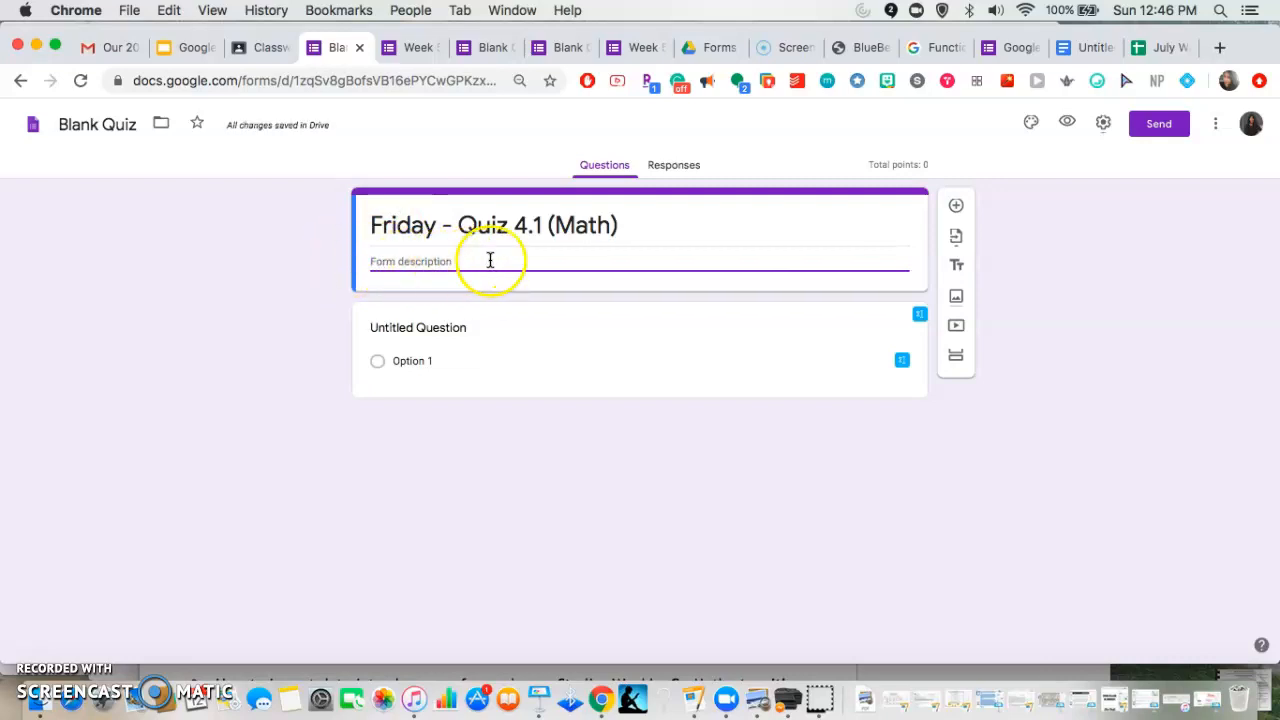
Rename the form file as "(Demo)Friday - Quiz 4.1 (Math)"
double_click(112, 121)
key(super+a)
text(Fr)
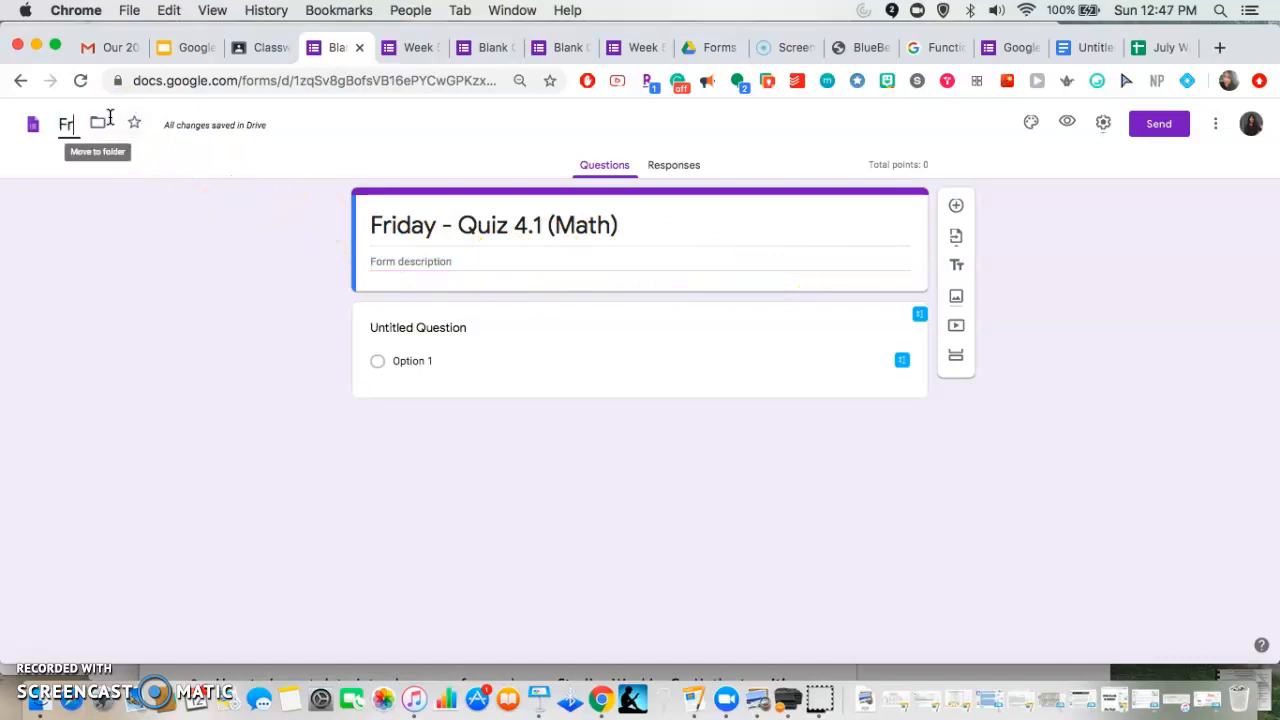
text(iday - Quiz 4.1 (Ma)
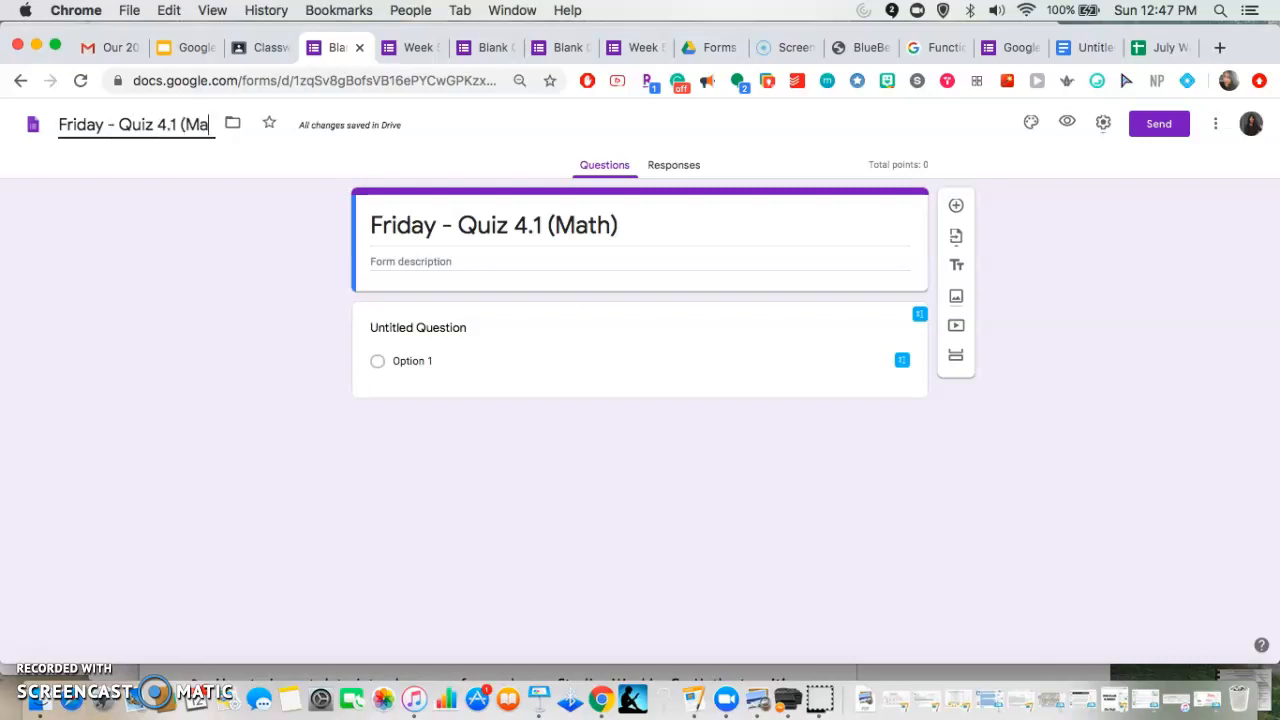
text(th))
click(58, 125)
text(Demo)
key(BackSpace)
text())
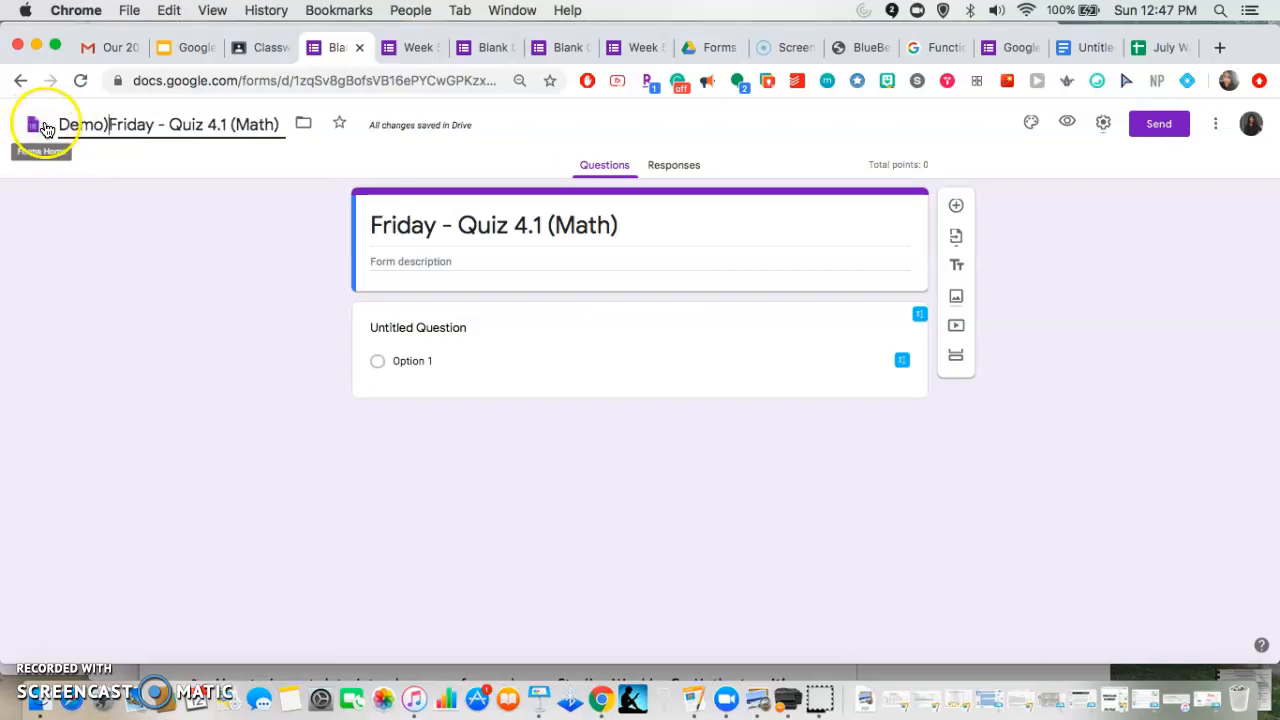
click(67, 121)
text(()
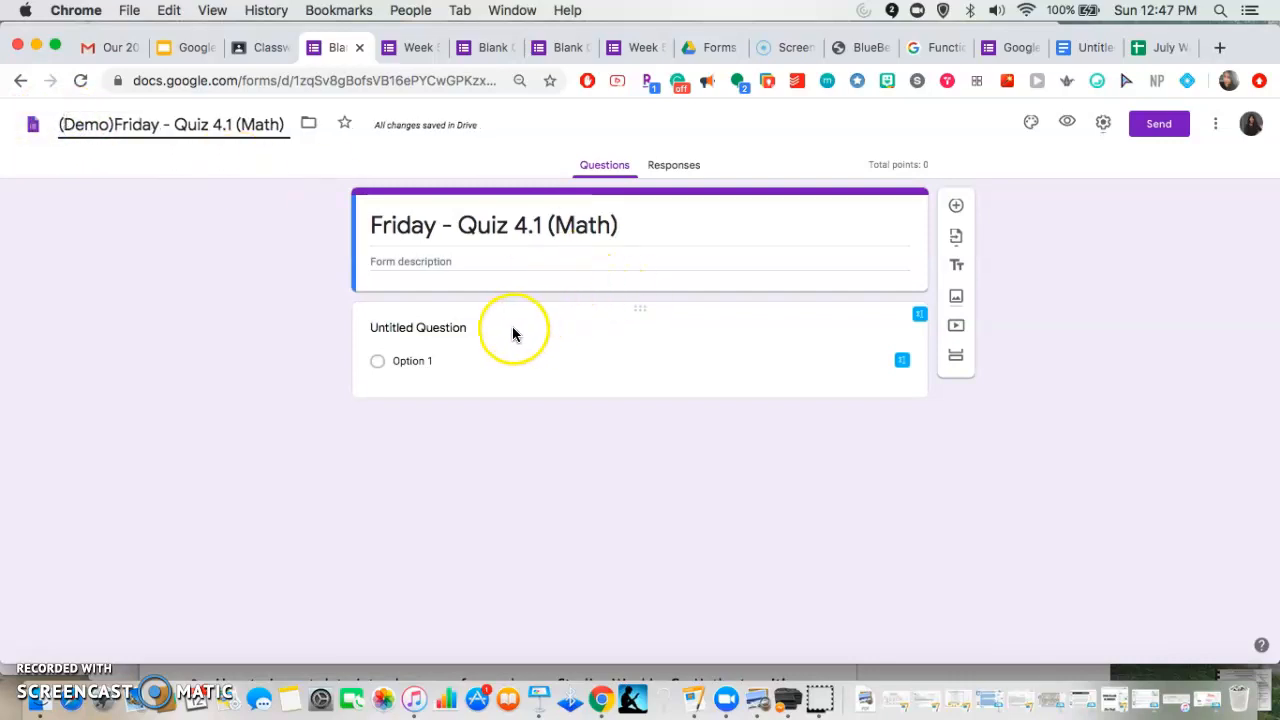
Enter "Name (First and last)" as the first question's text, with a short answer, and make the question required
click(404, 330)
text(F)
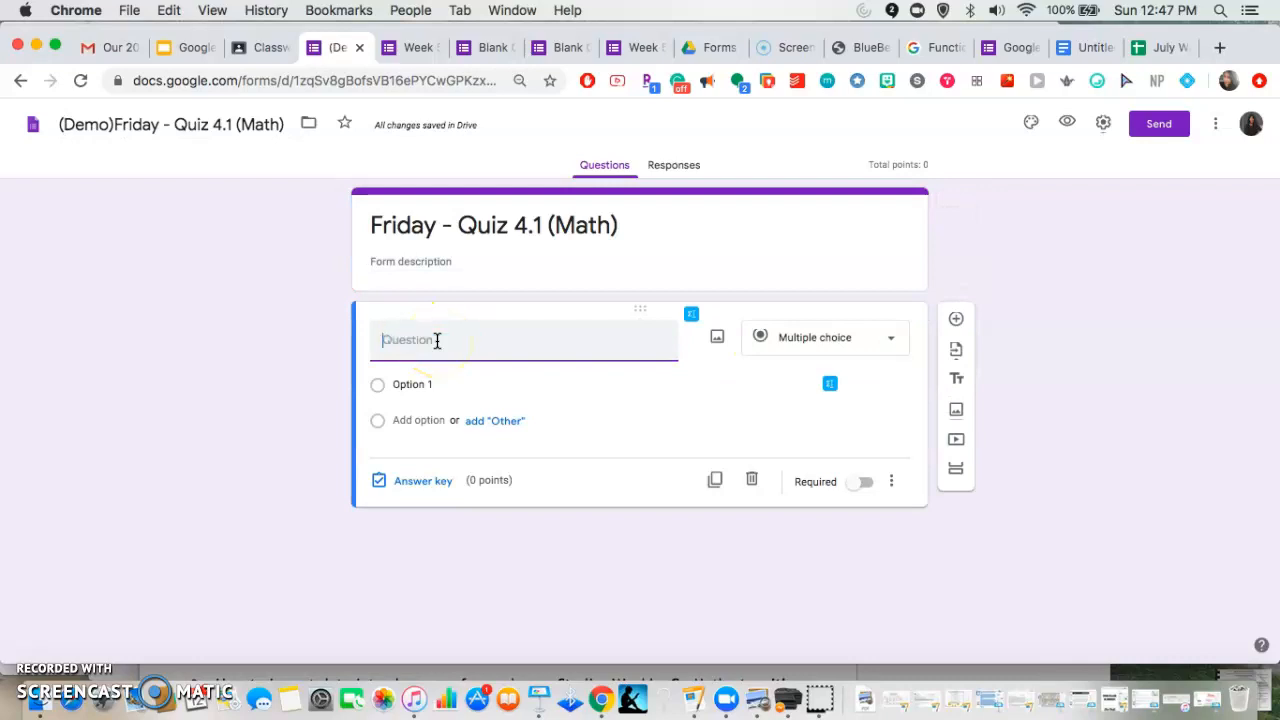
text(ame (First )
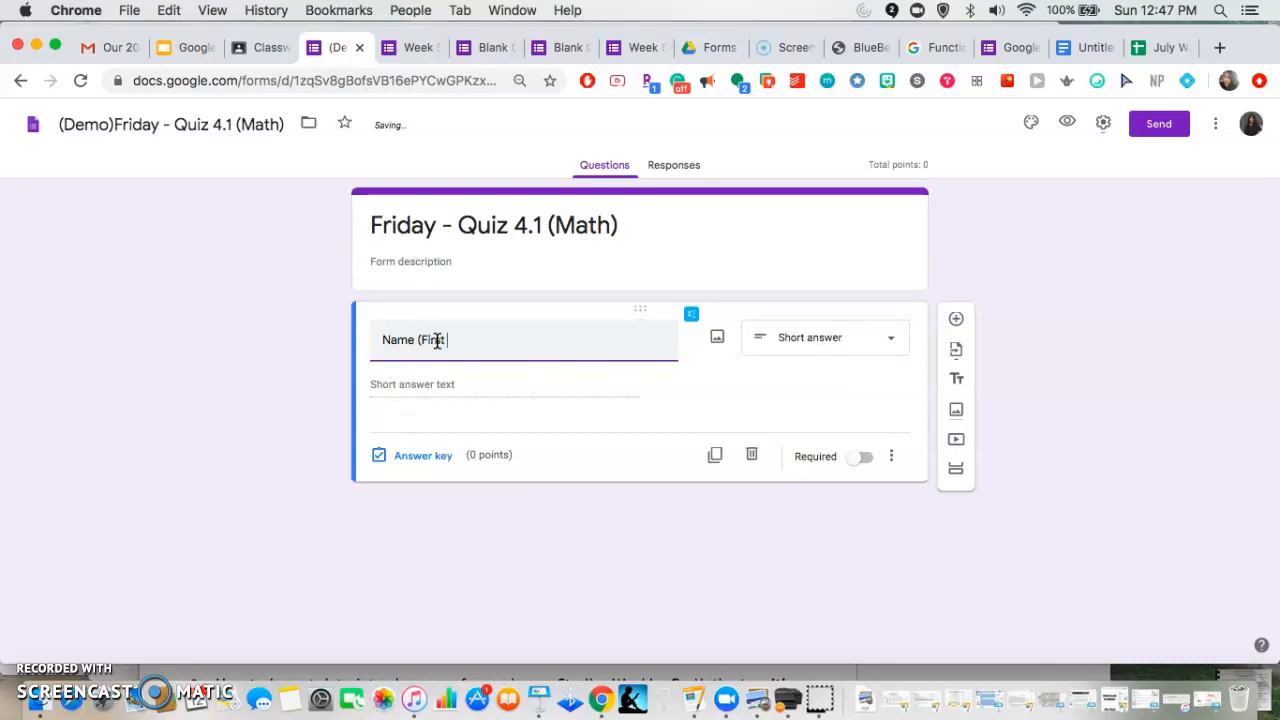
text(and last)
click(582, 389)
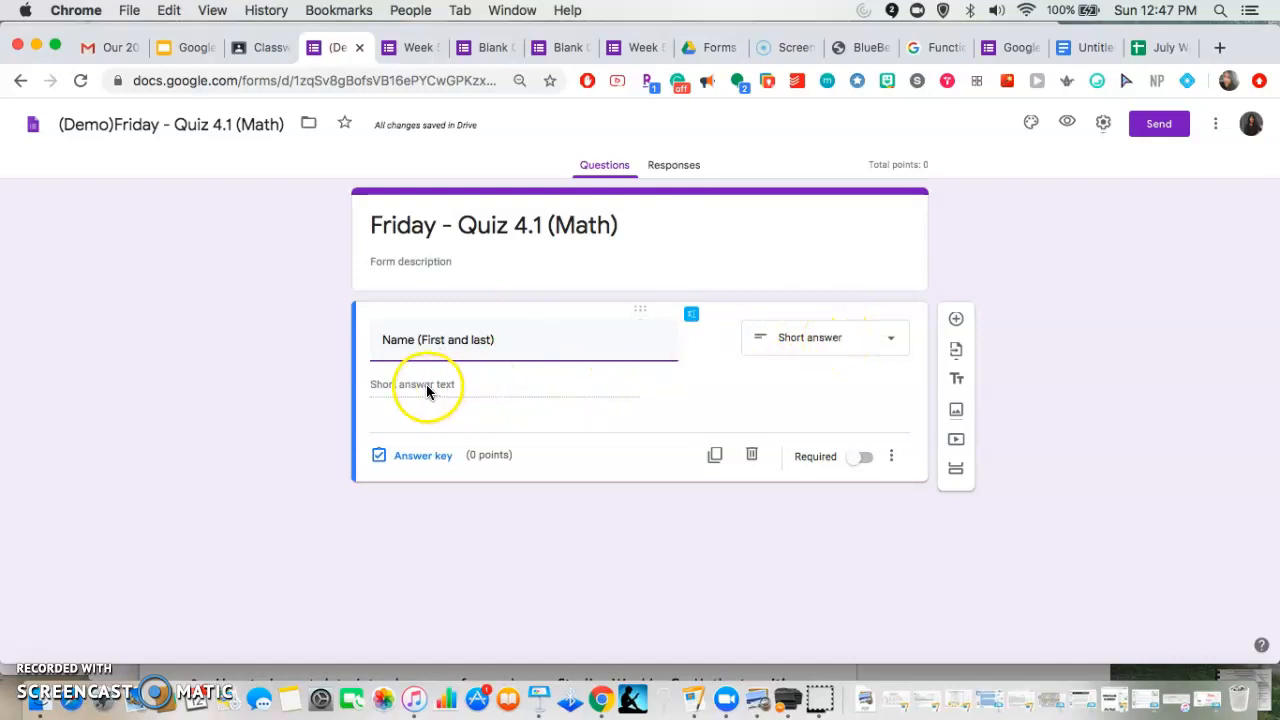
click(859, 458)
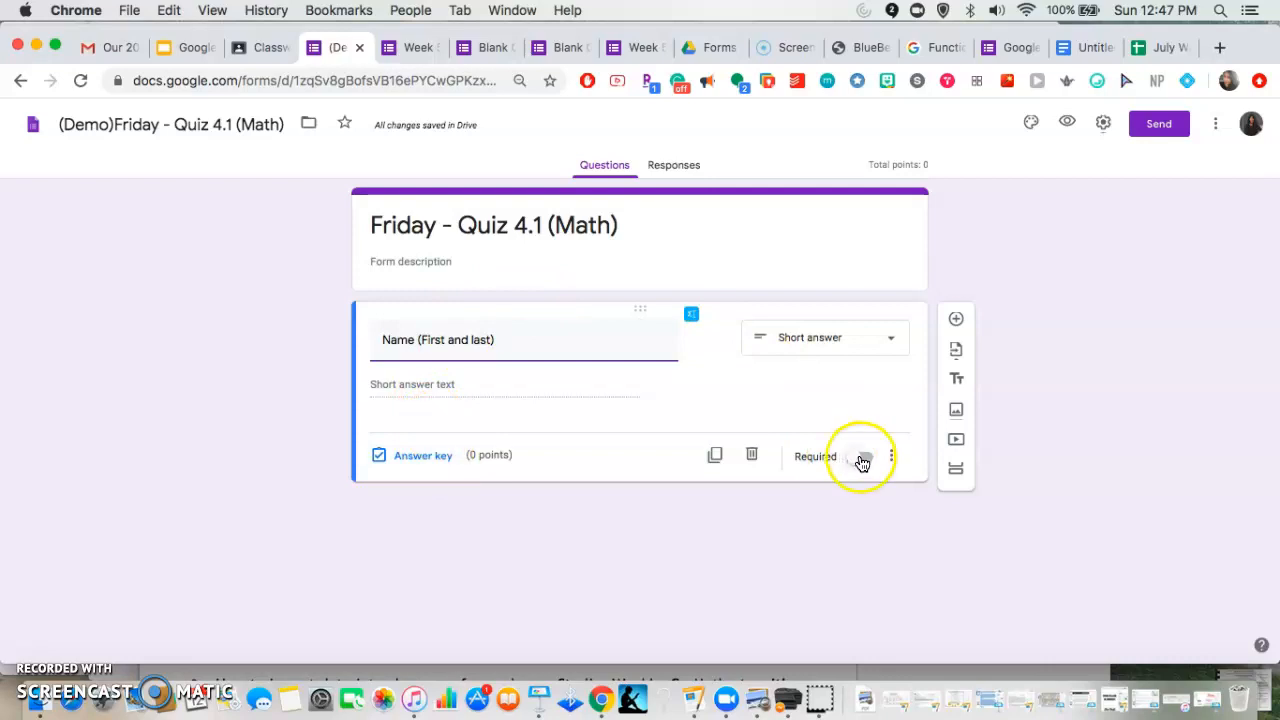
click(813, 458)
click(857, 460)
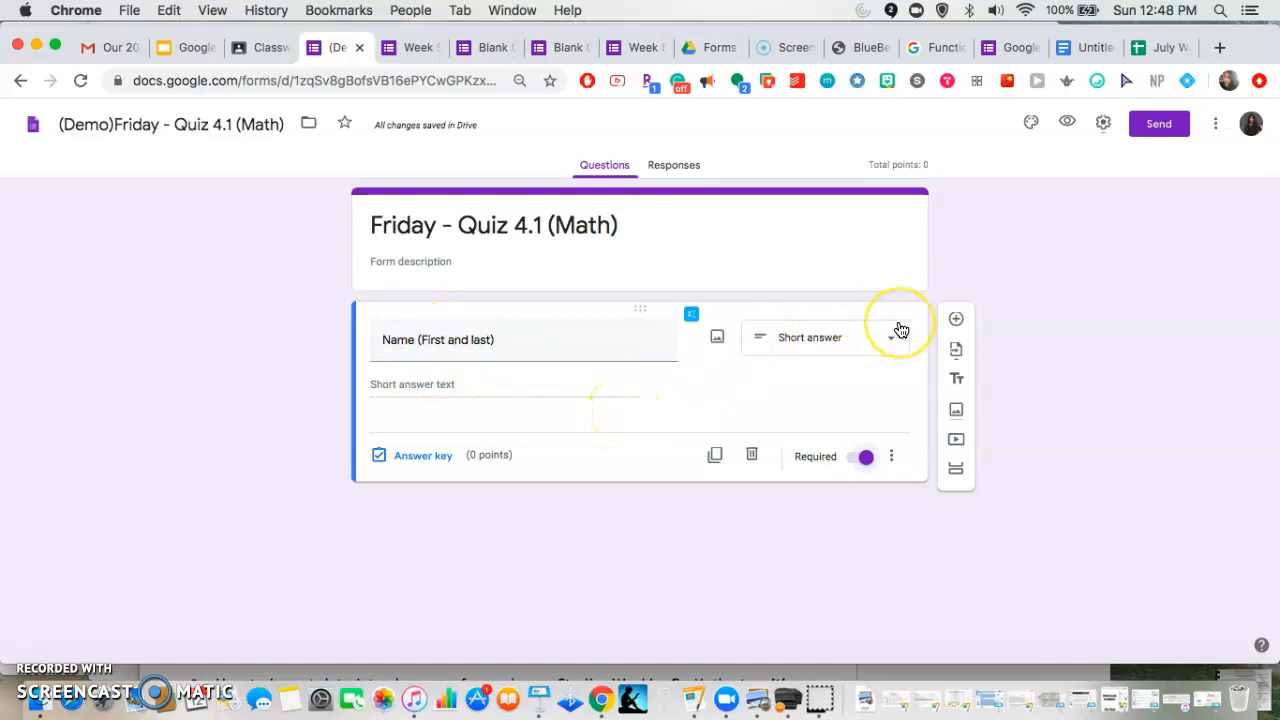
Duplicate the name question and delete the duplicate
click(966, 318)
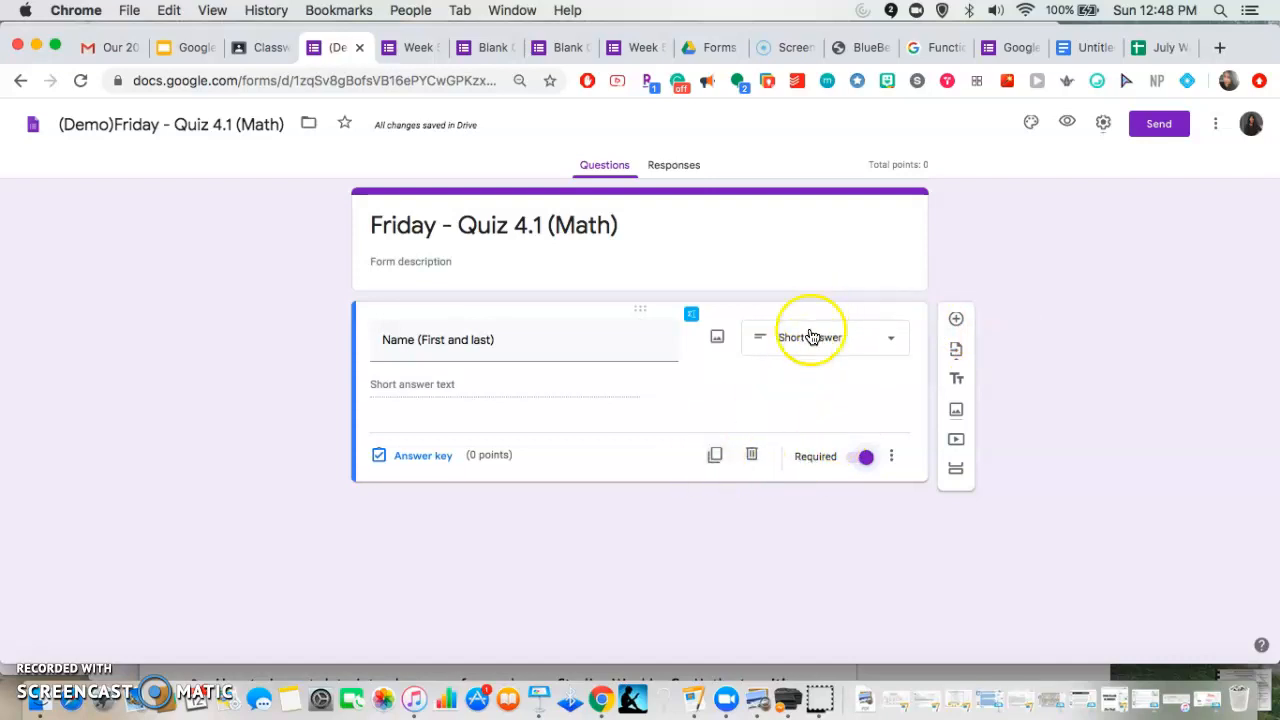
click(715, 456)
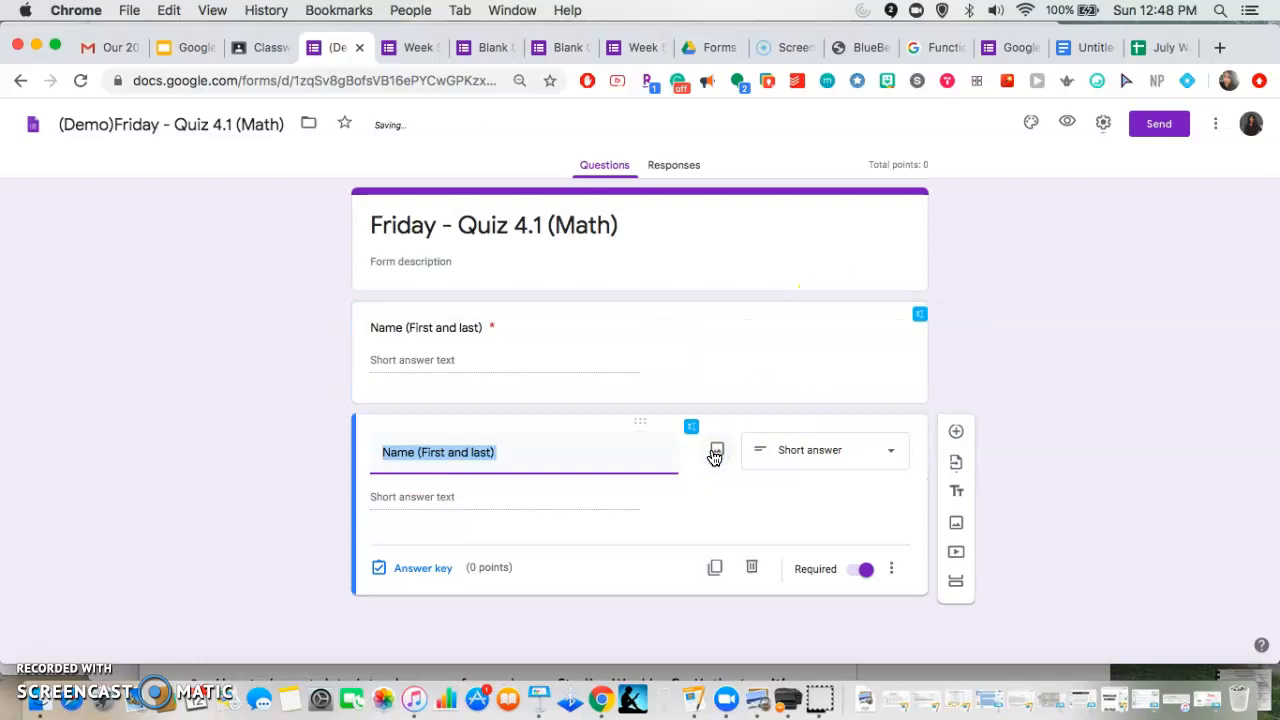
click(752, 567)
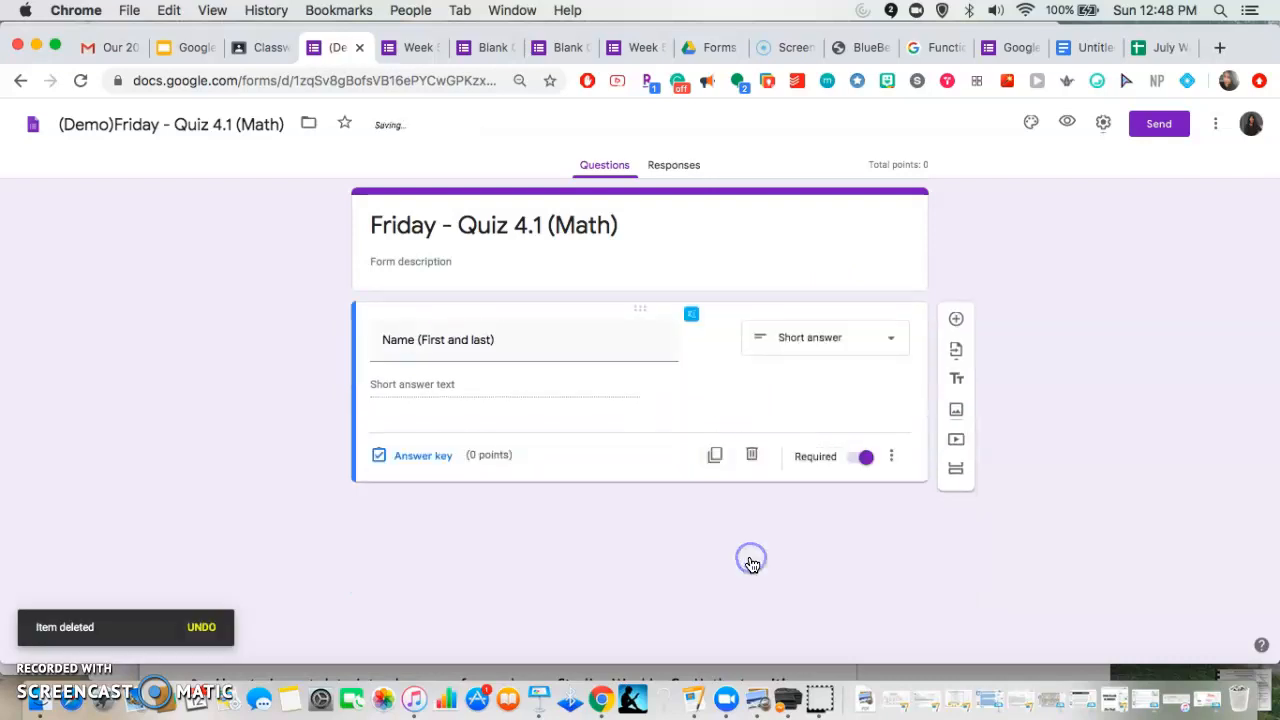
Add a short-answer question below the name question and enter "1. 40 ÷ 5" as its text
click(956, 322)
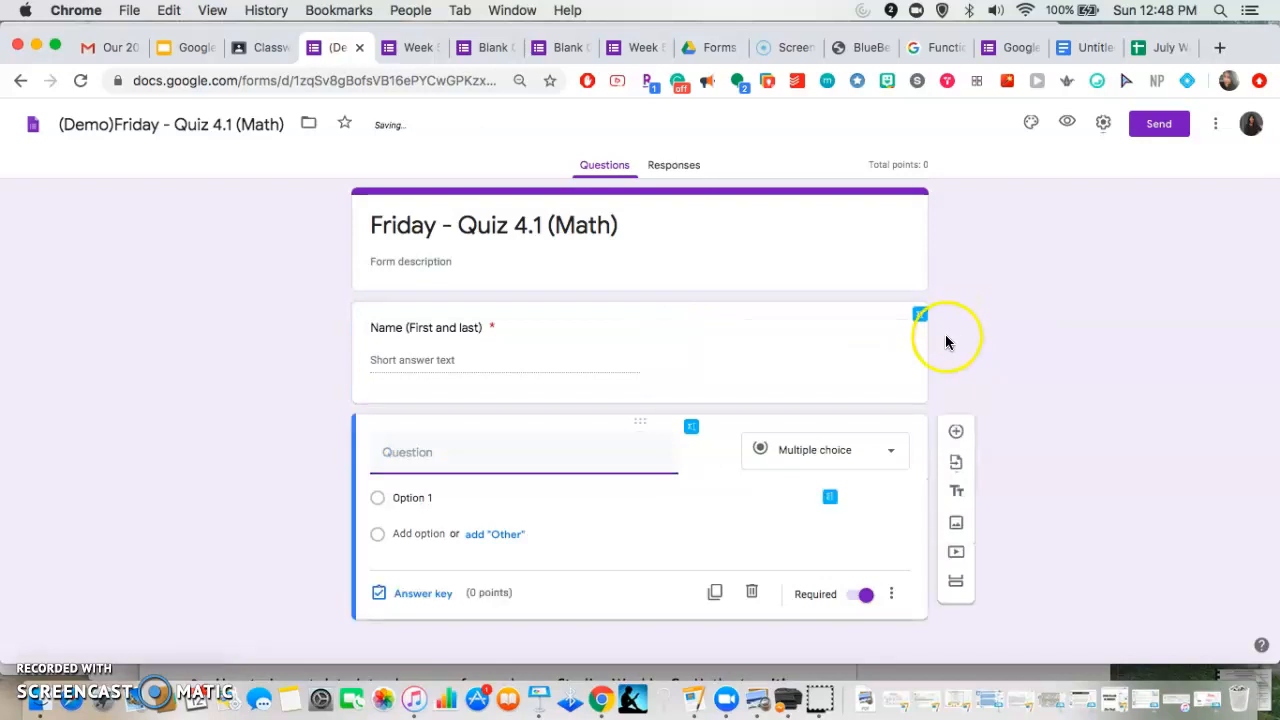
click(797, 449)
click(1124, 401)
click(869, 446)
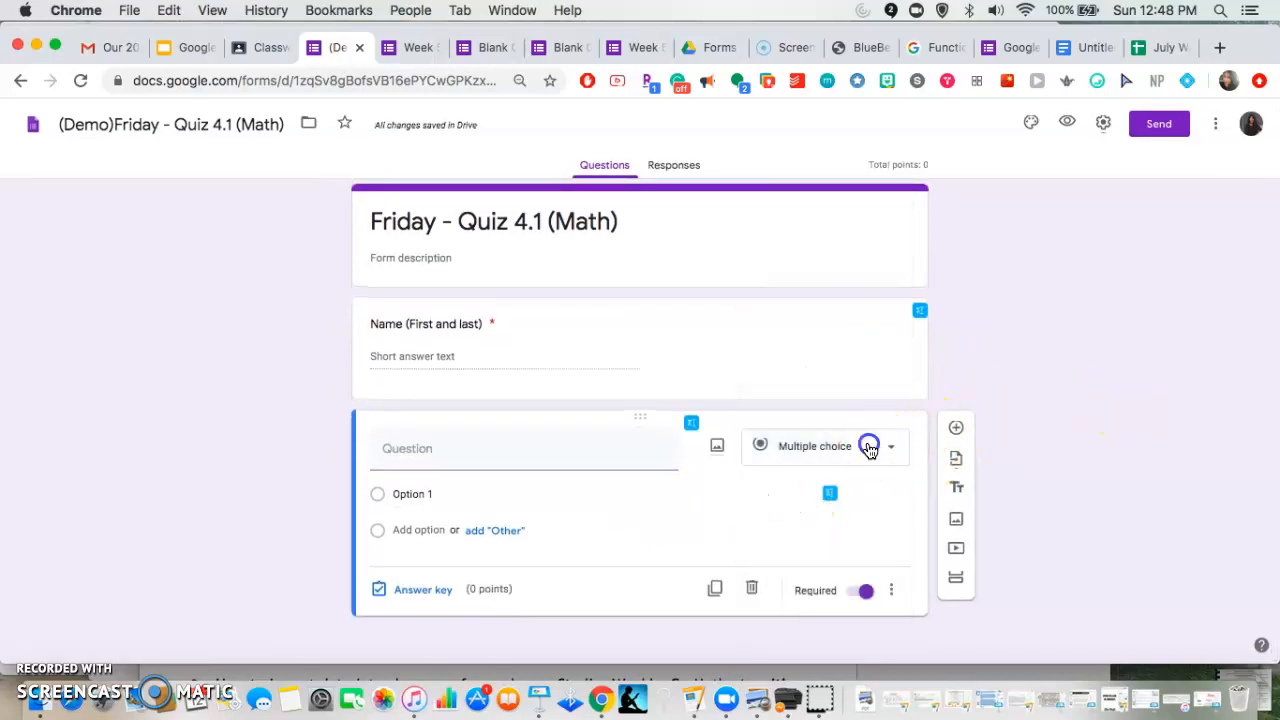
click(830, 219)
click(771, 460)
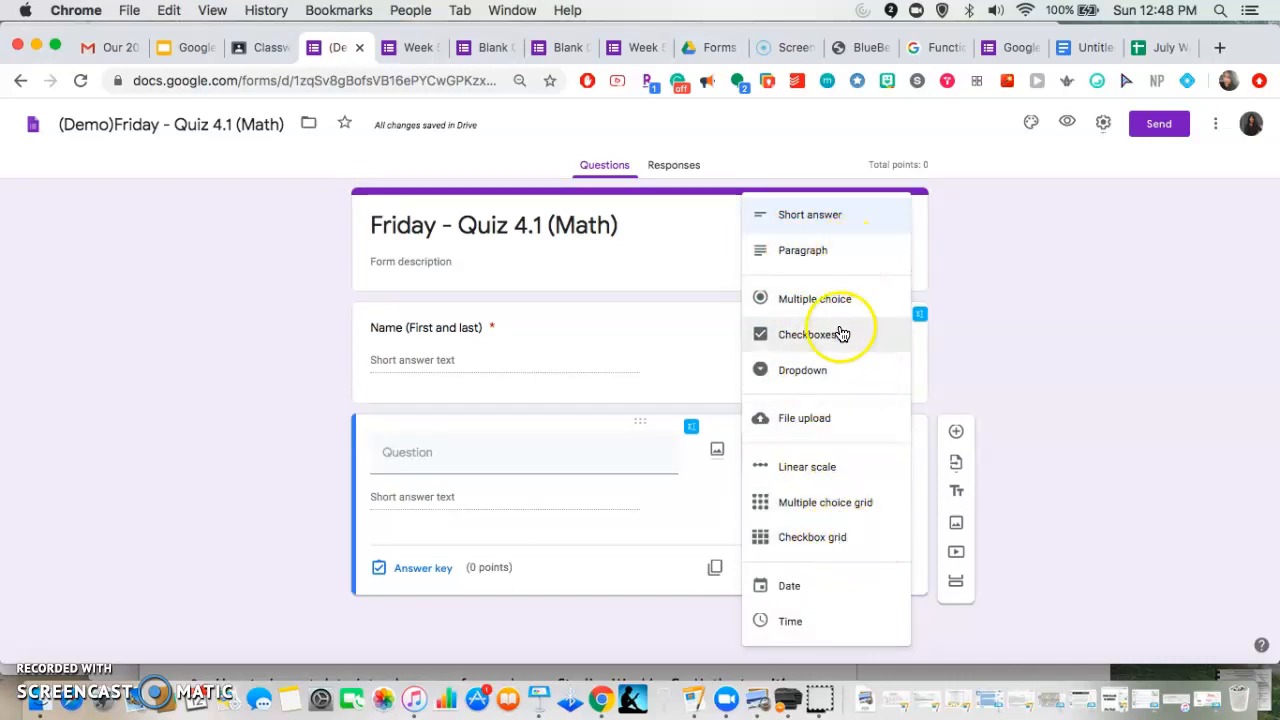
click(1139, 398)
click(820, 450)
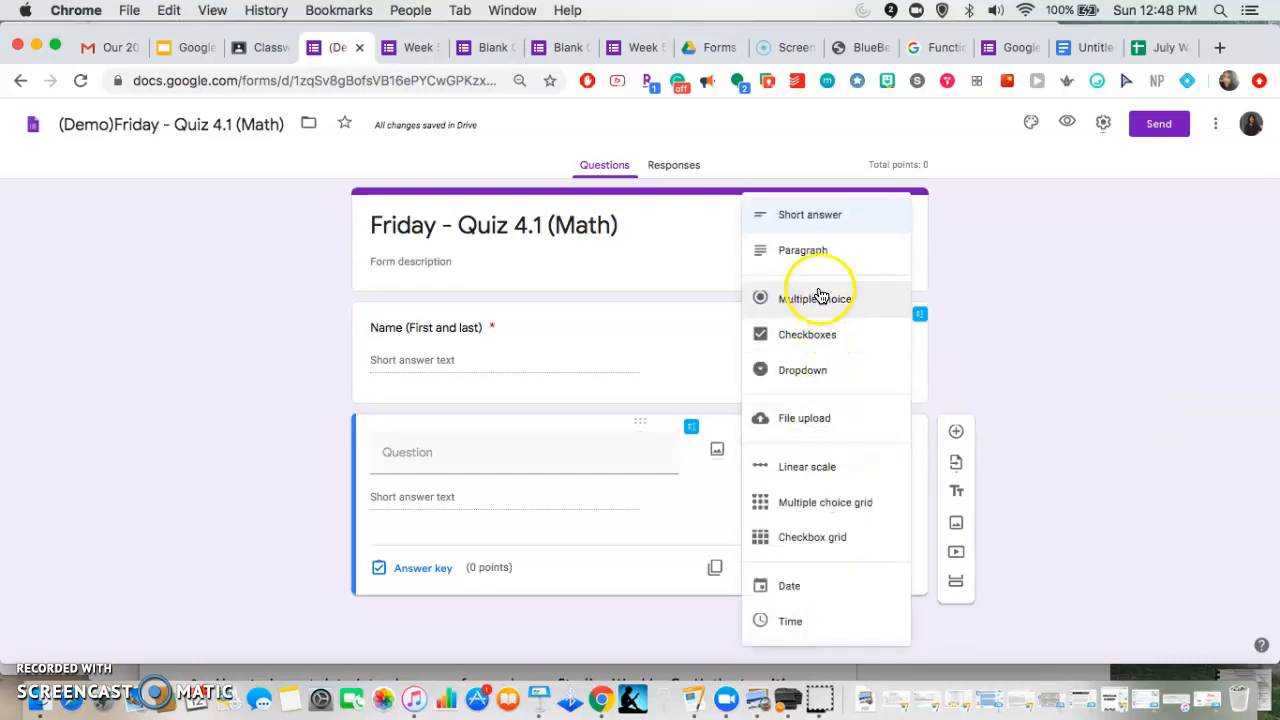
click(805, 215)
click(386, 460)
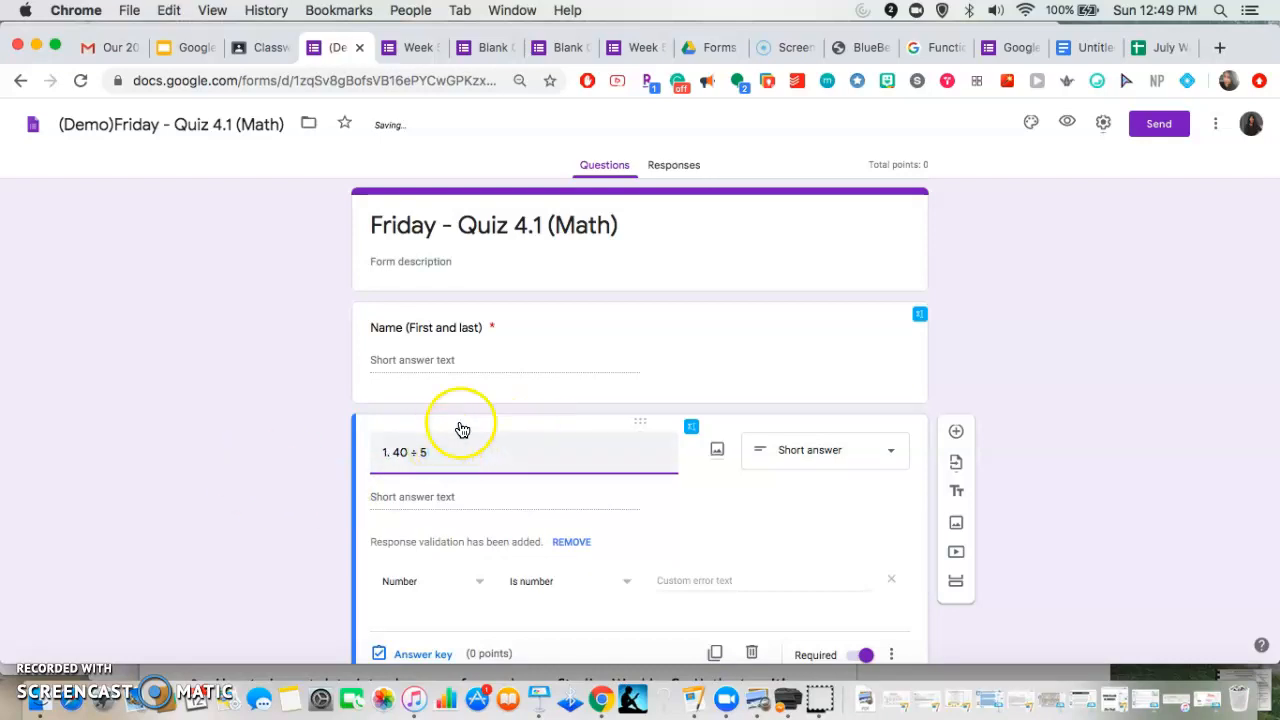
Switch to the untitled Google Docs document, and display the list of Google apps from the Classroom page
click(1072, 48)
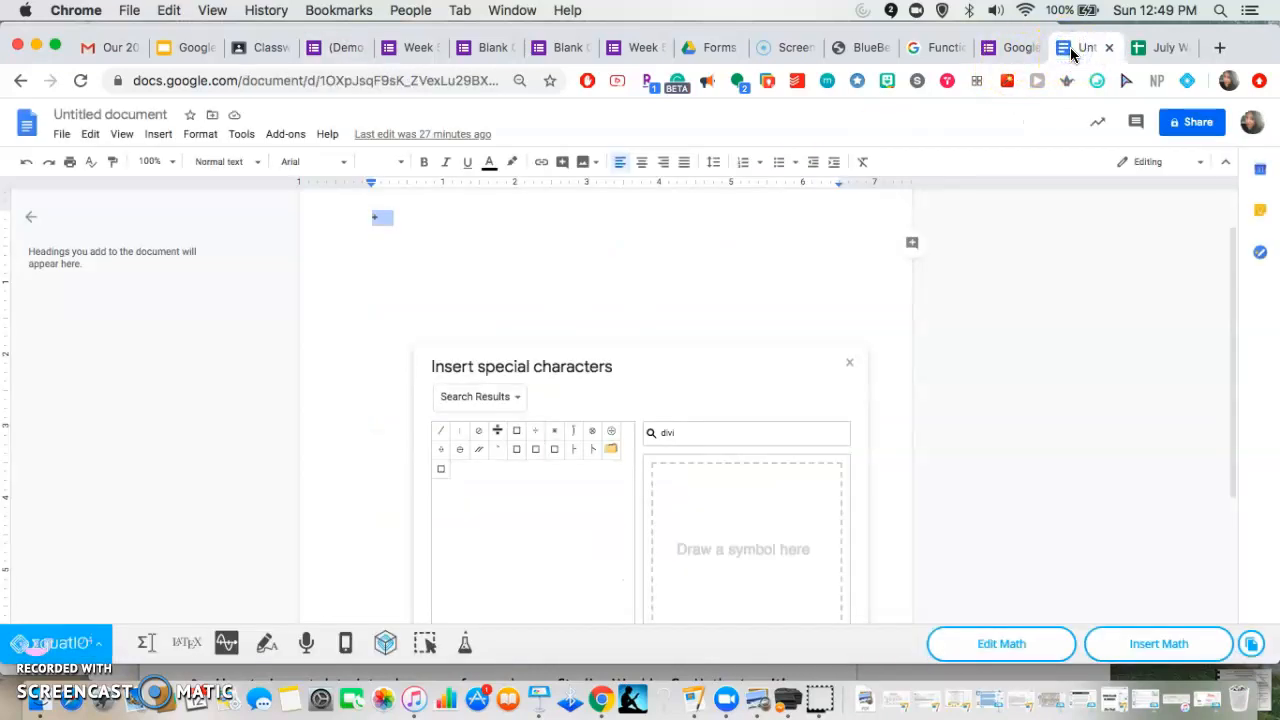
click(514, 249)
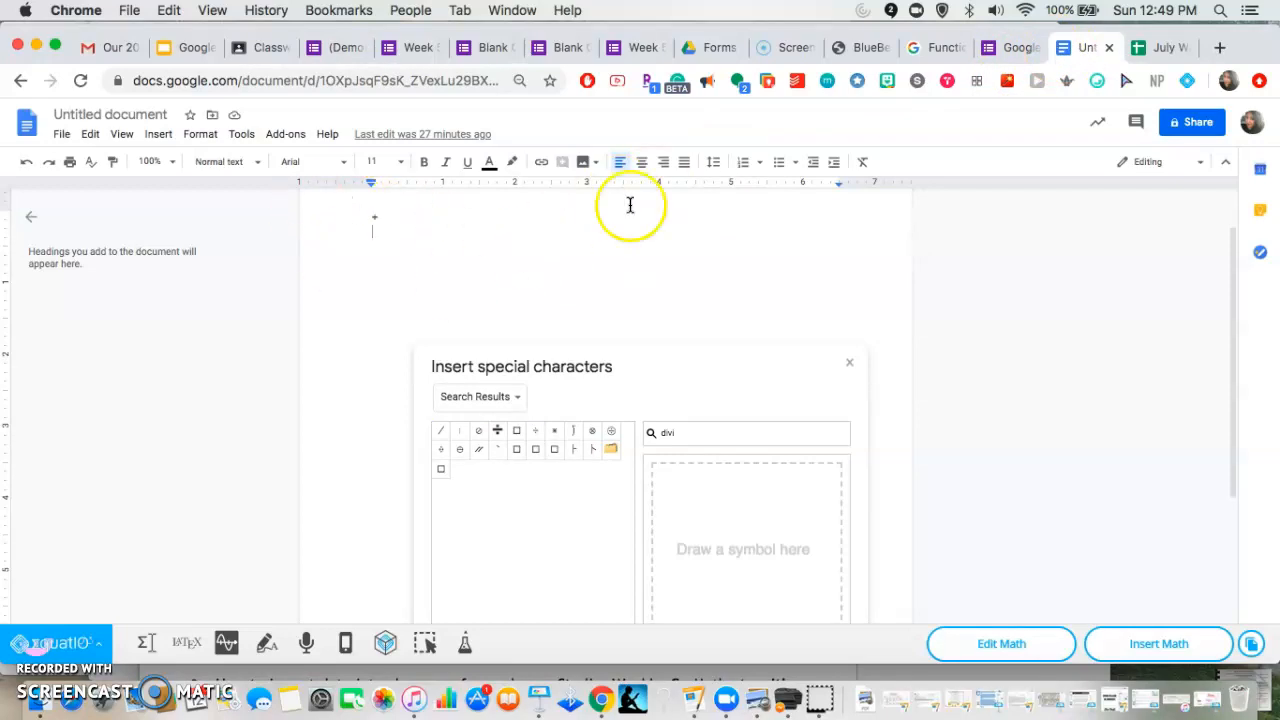
click(257, 48)
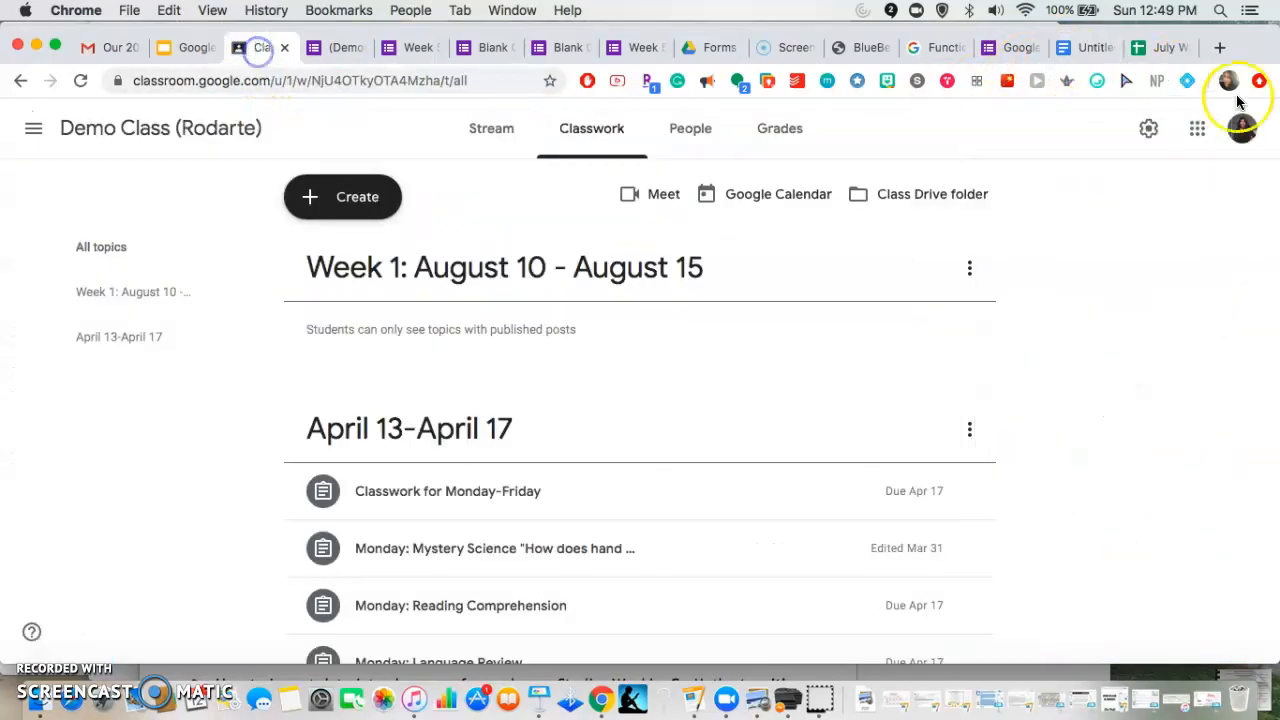
click(1209, 120)
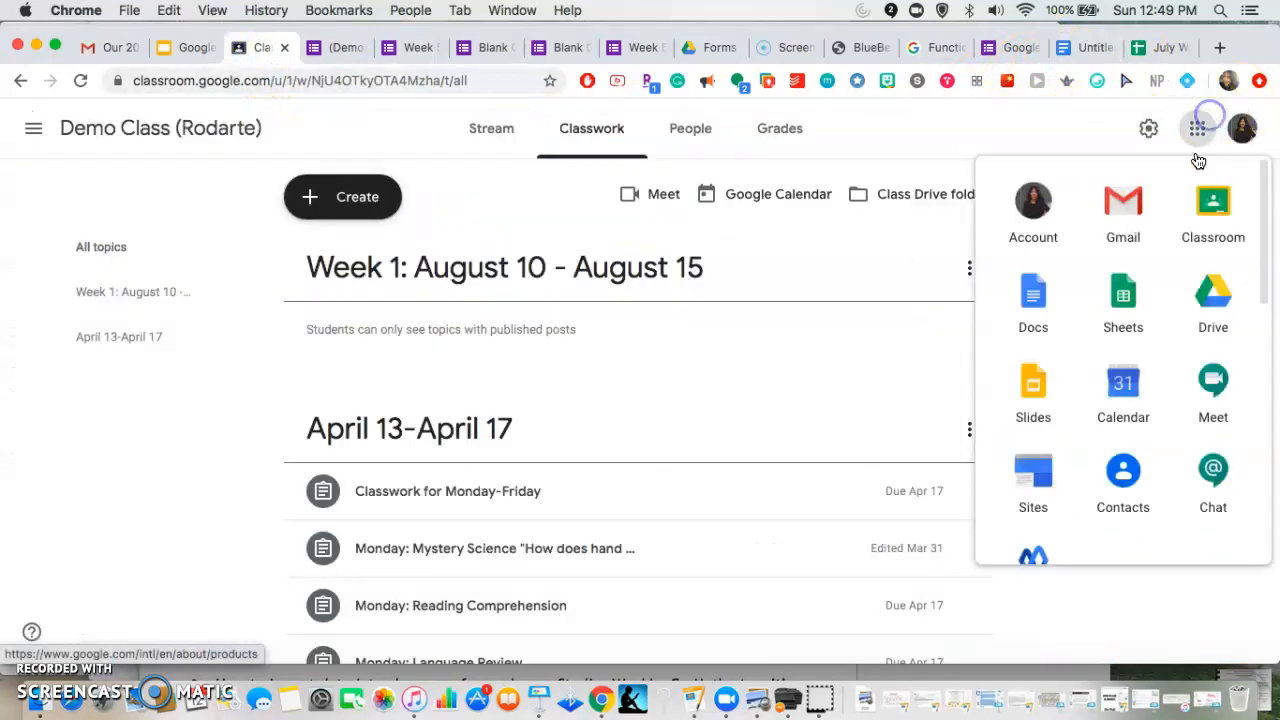
In the untitled Google Docs document, search the special characters for "div", insert a division sign on the second line and select it
click(1075, 48)
click(155, 134)
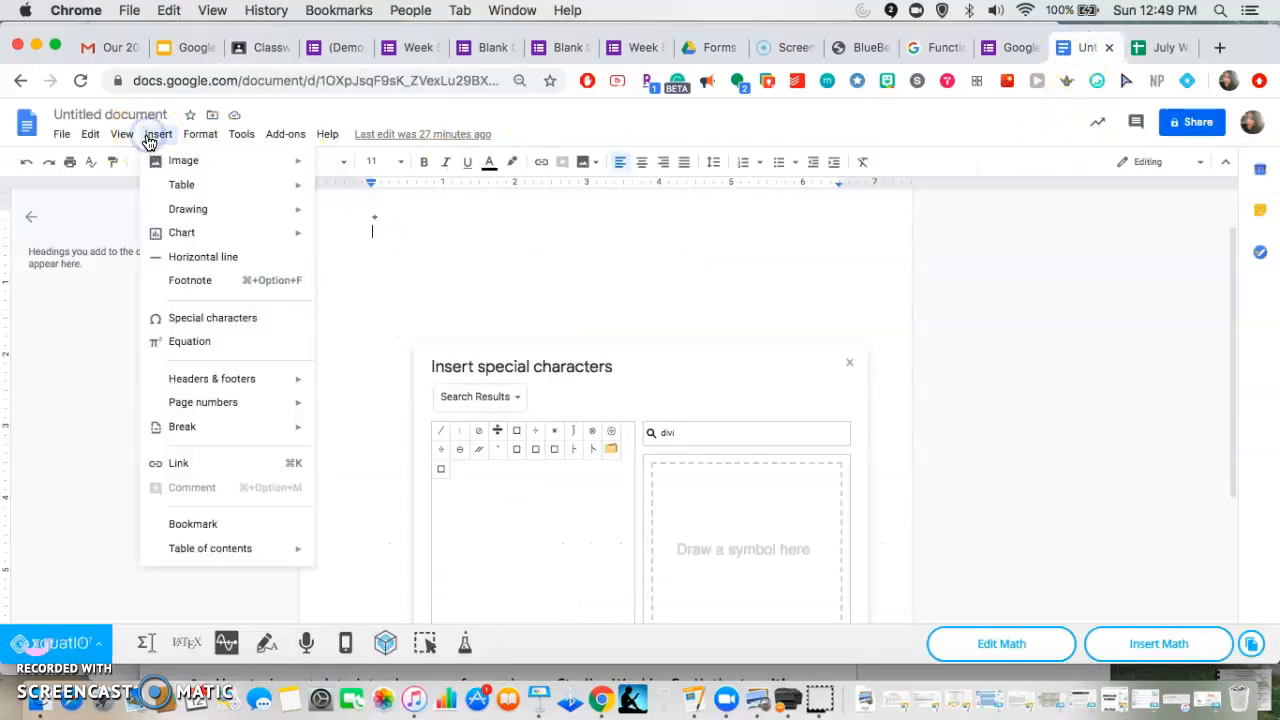
click(229, 318)
double_click(686, 429)
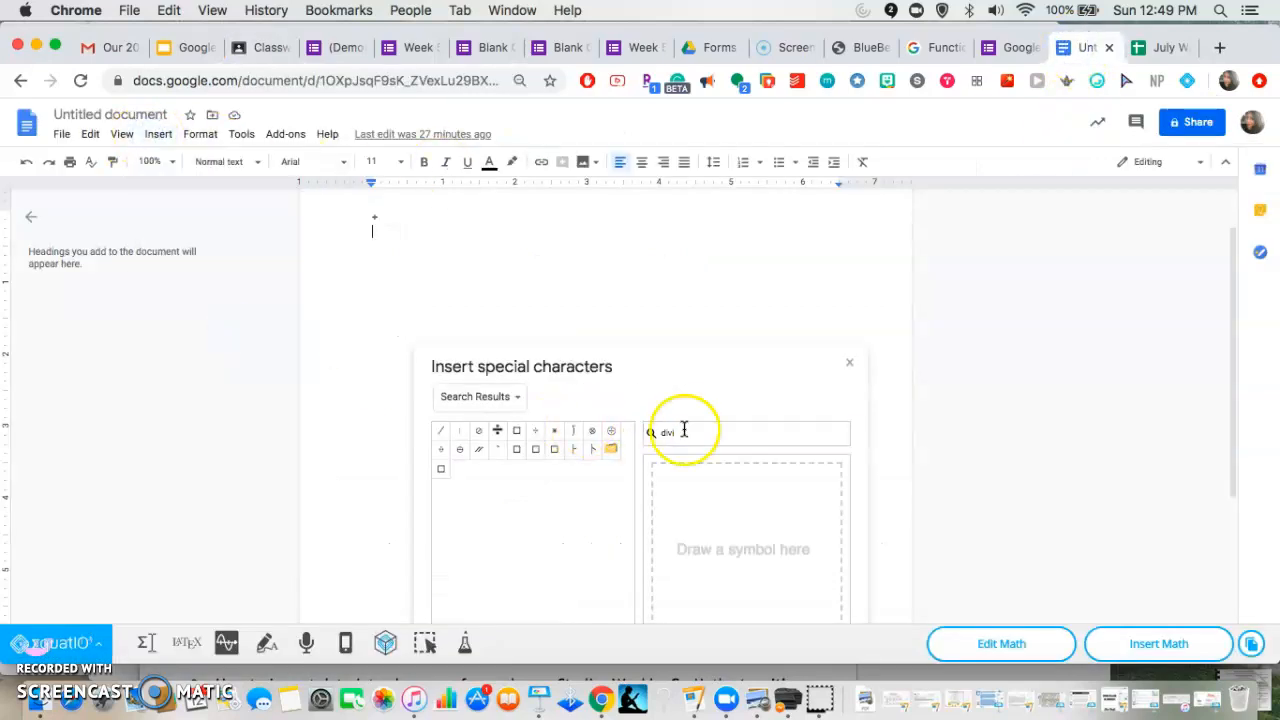
text(div)
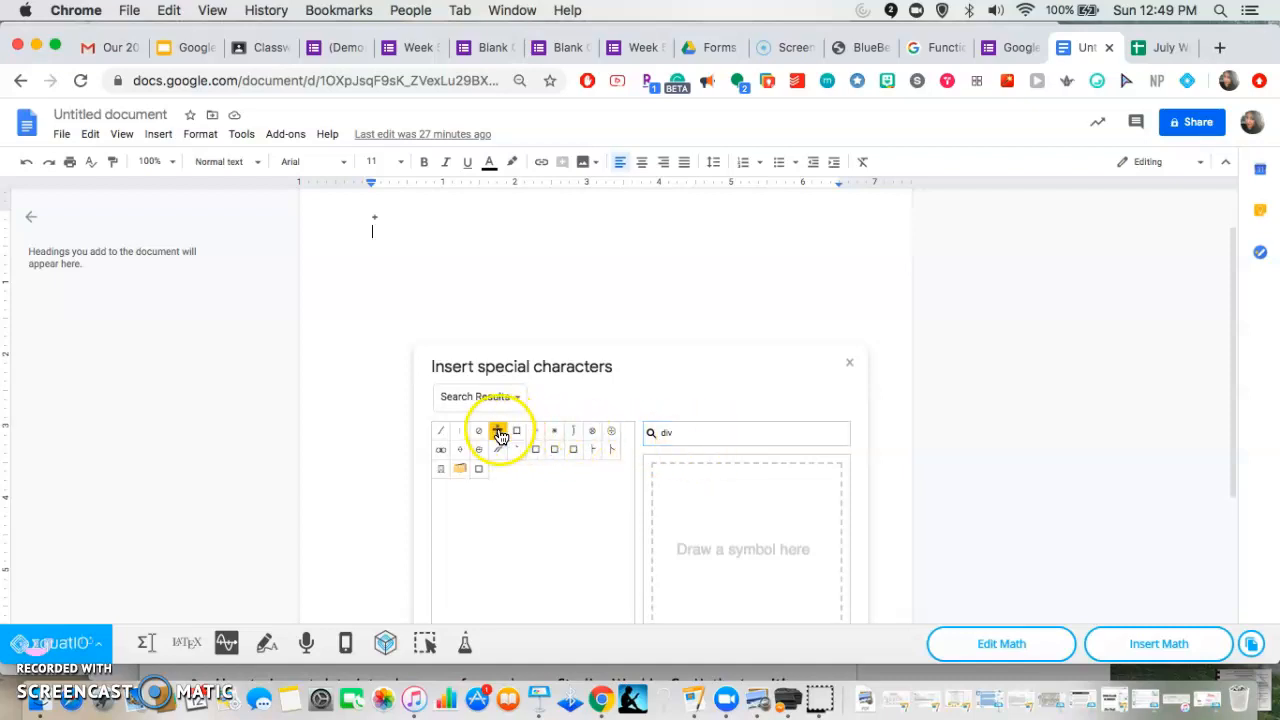
click(540, 441)
drag(377, 230, 356, 231)
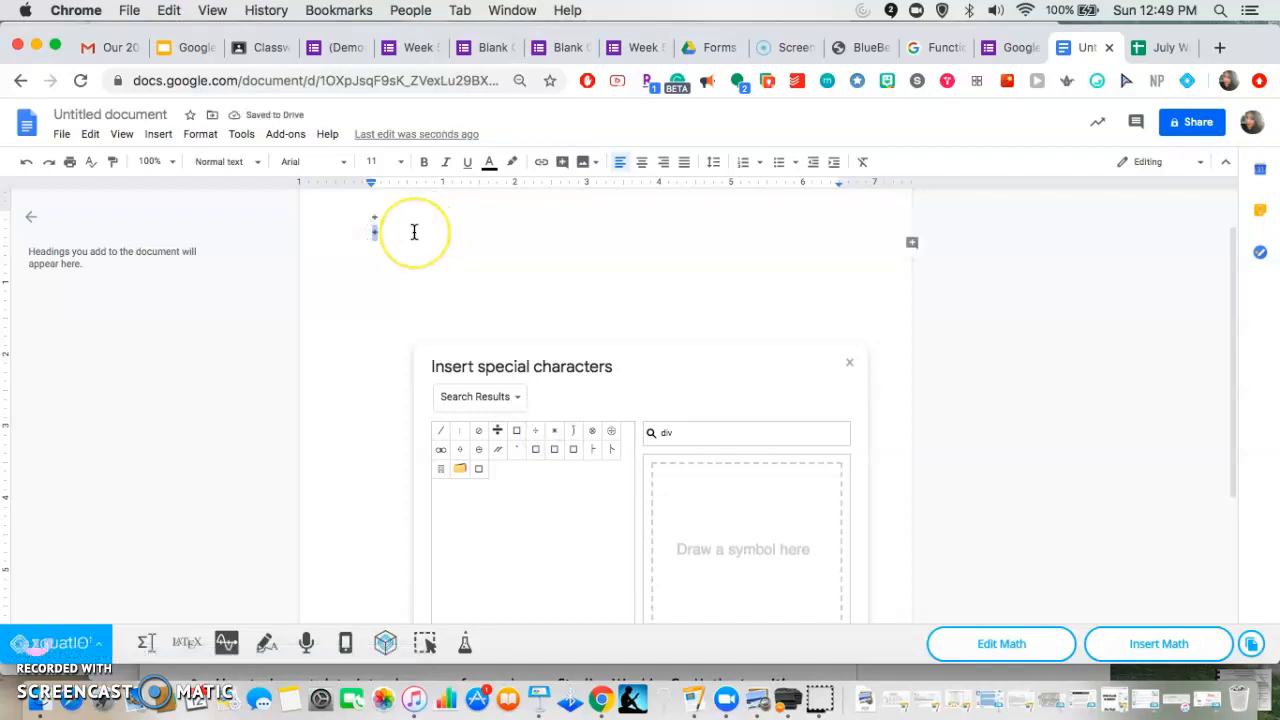
Return to the math quiz form and complete the first math question's text as "1. 40 ÷ 5 ="
click(324, 52)
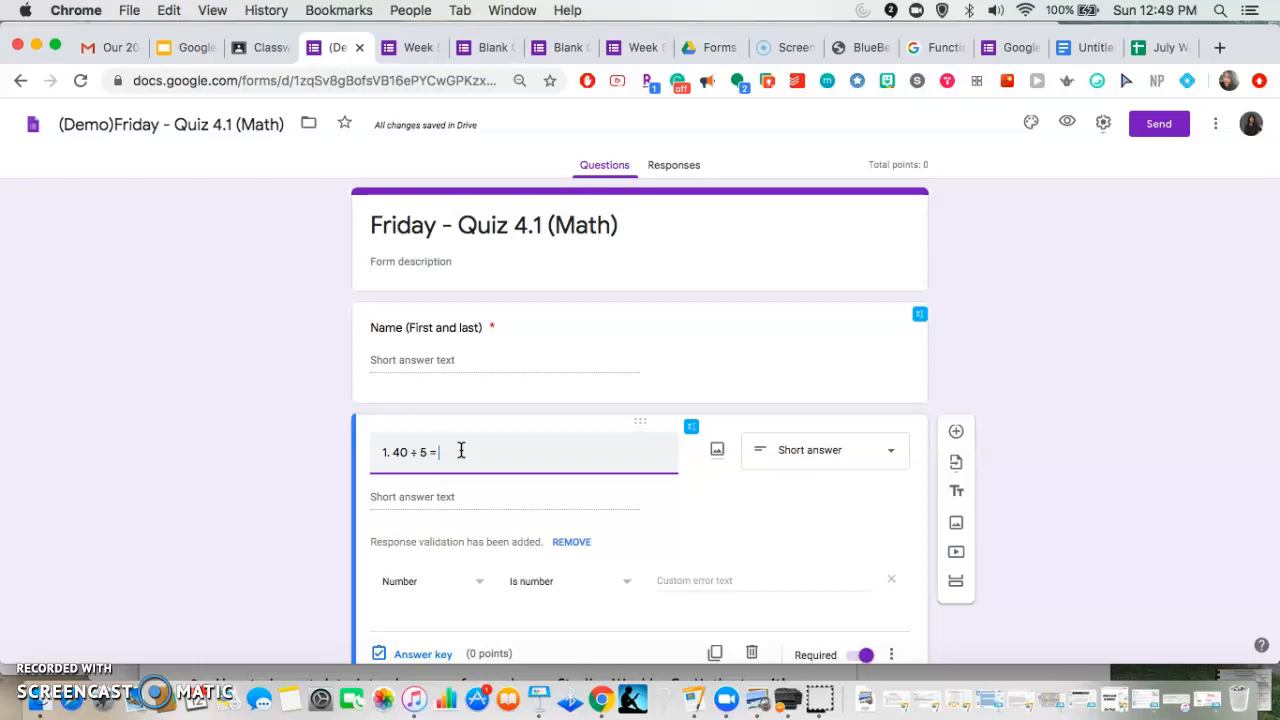
scroll(400, 460, down, 2)
click(400, 425)
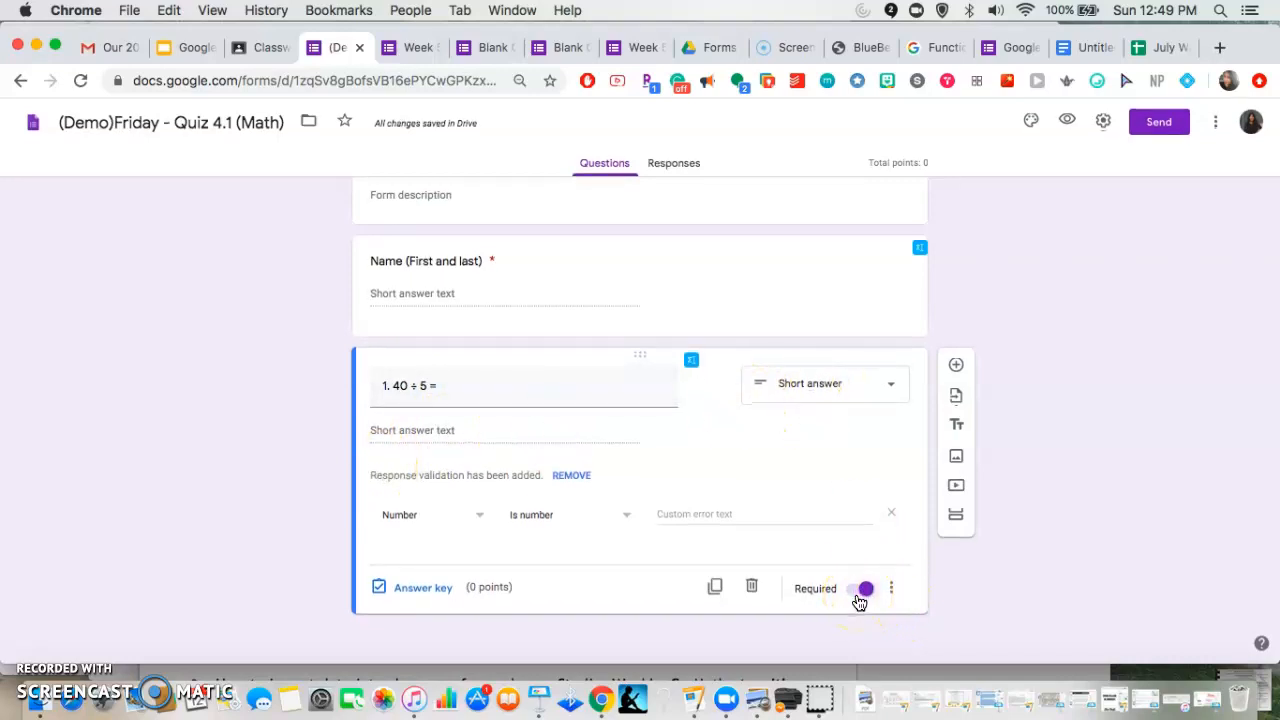
Open the answer key of the "1. 40 ÷ 5 =" question and set its value to 1 point
click(430, 592)
click(858, 432)
click(869, 432)
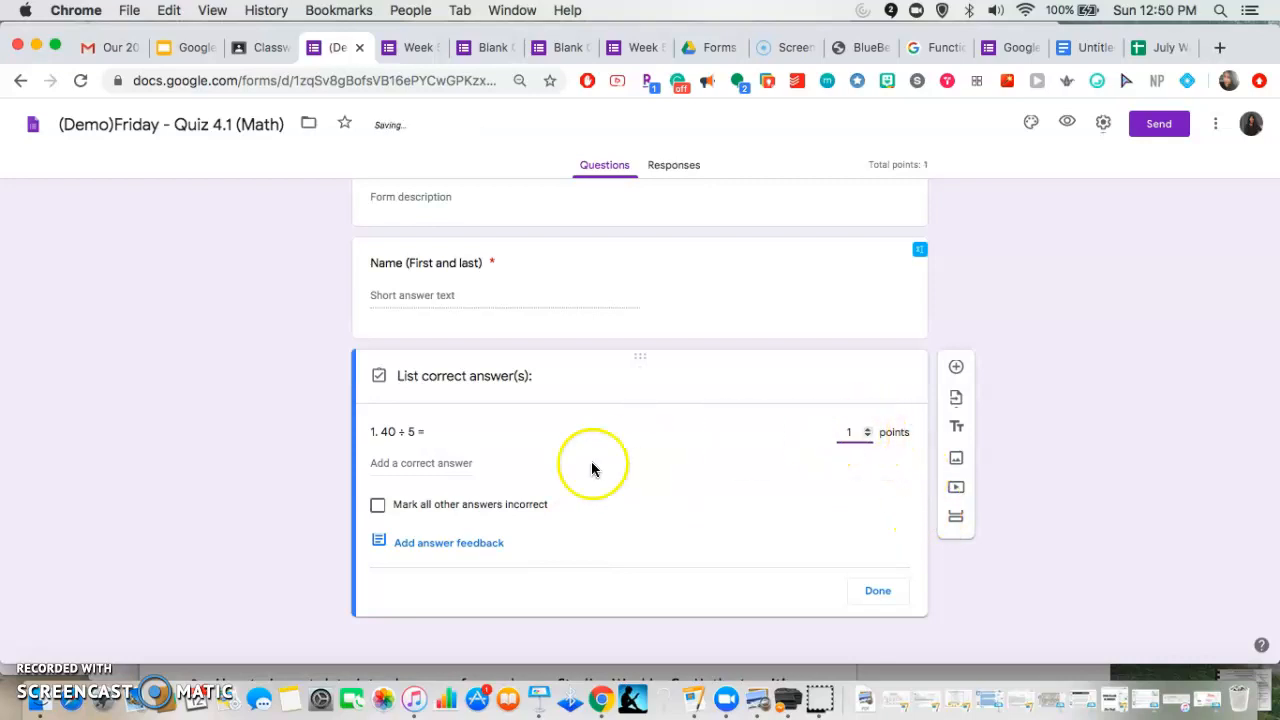
Enter 8 as the correct answer, mark all other answers incorrect, and close the answer key
click(420, 460)
click(279, 524)
click(540, 470)
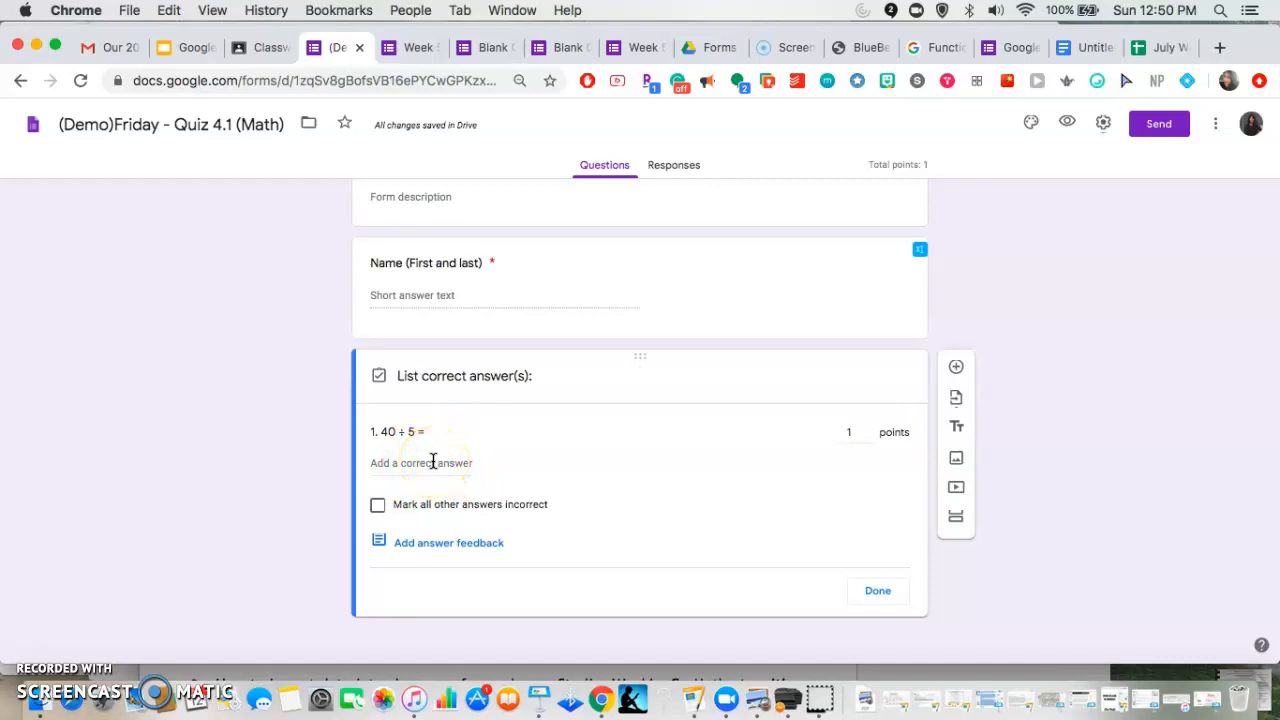
click(433, 462)
text(8)
click(377, 512)
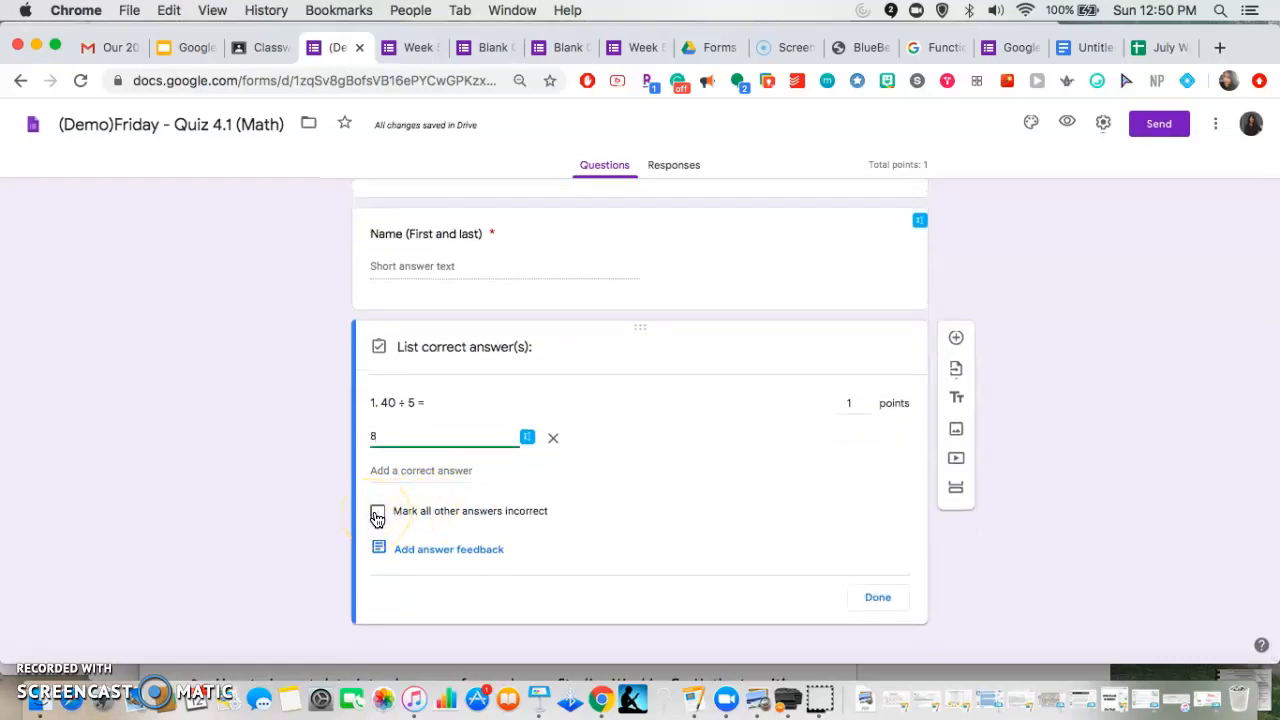
click(377, 515)
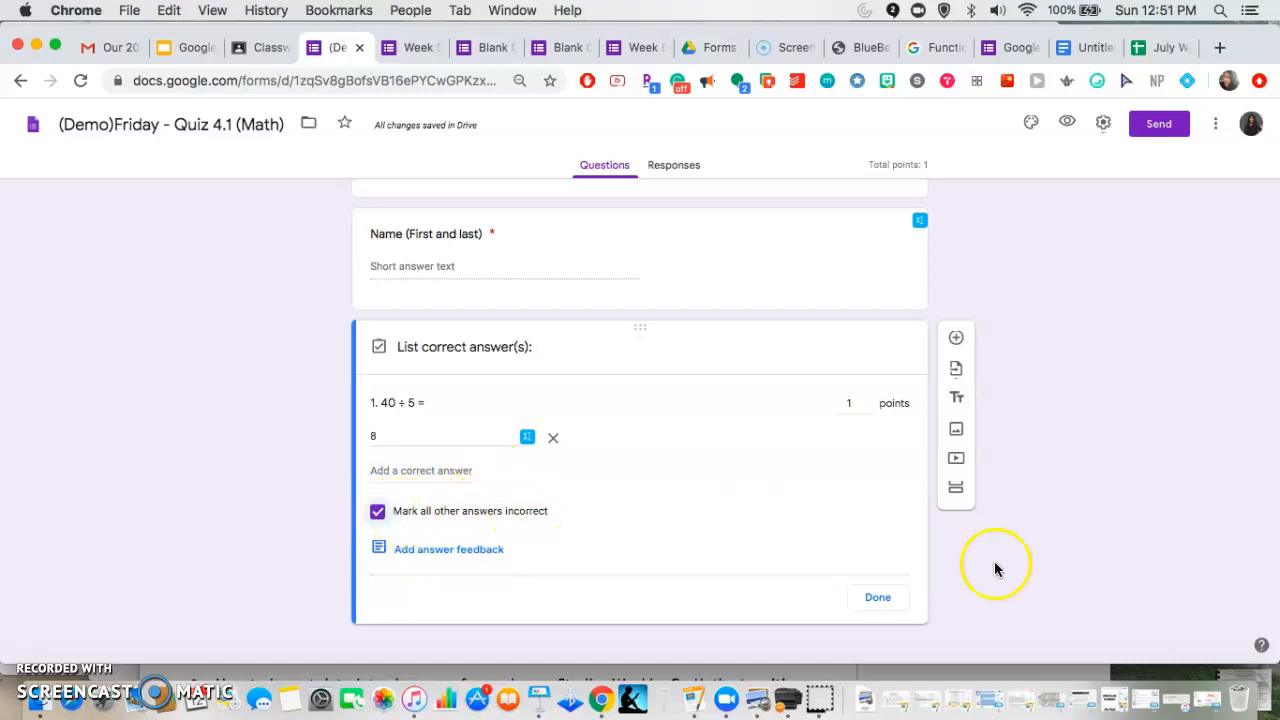
click(864, 605)
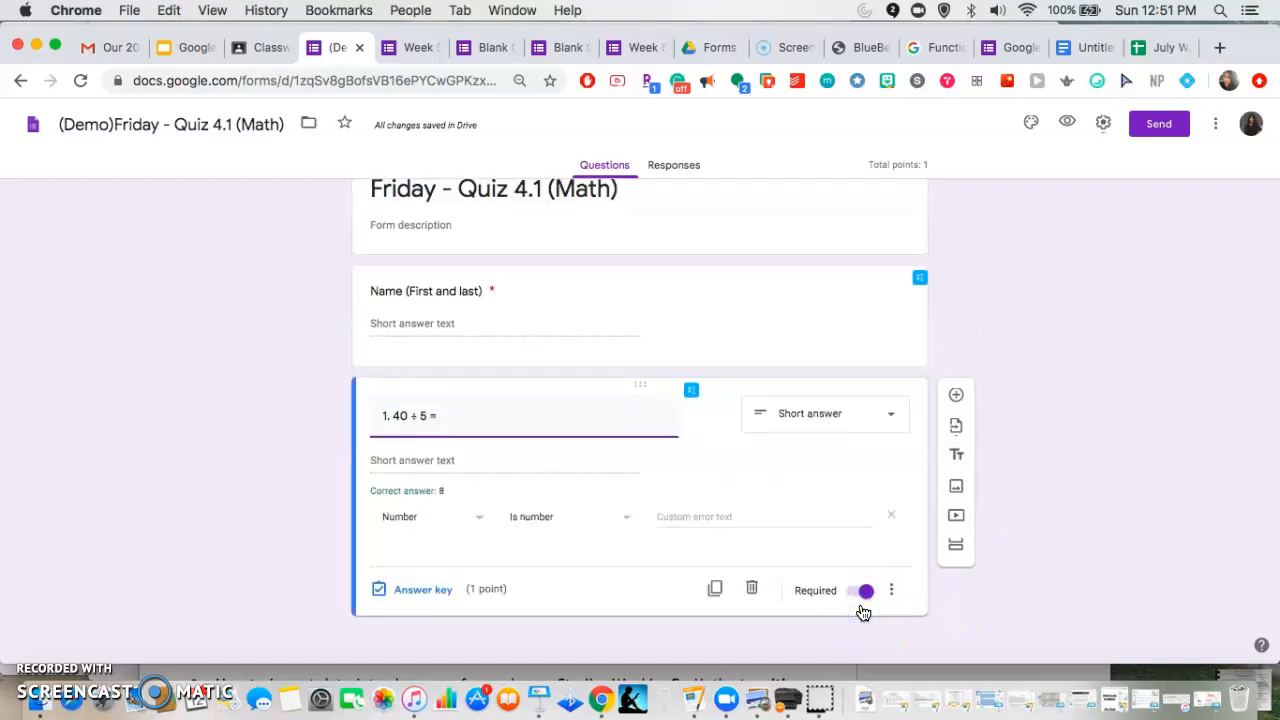
Add another question below the first math question with the text "40 ÷ 10 ="
click(956, 397)
click(489, 446)
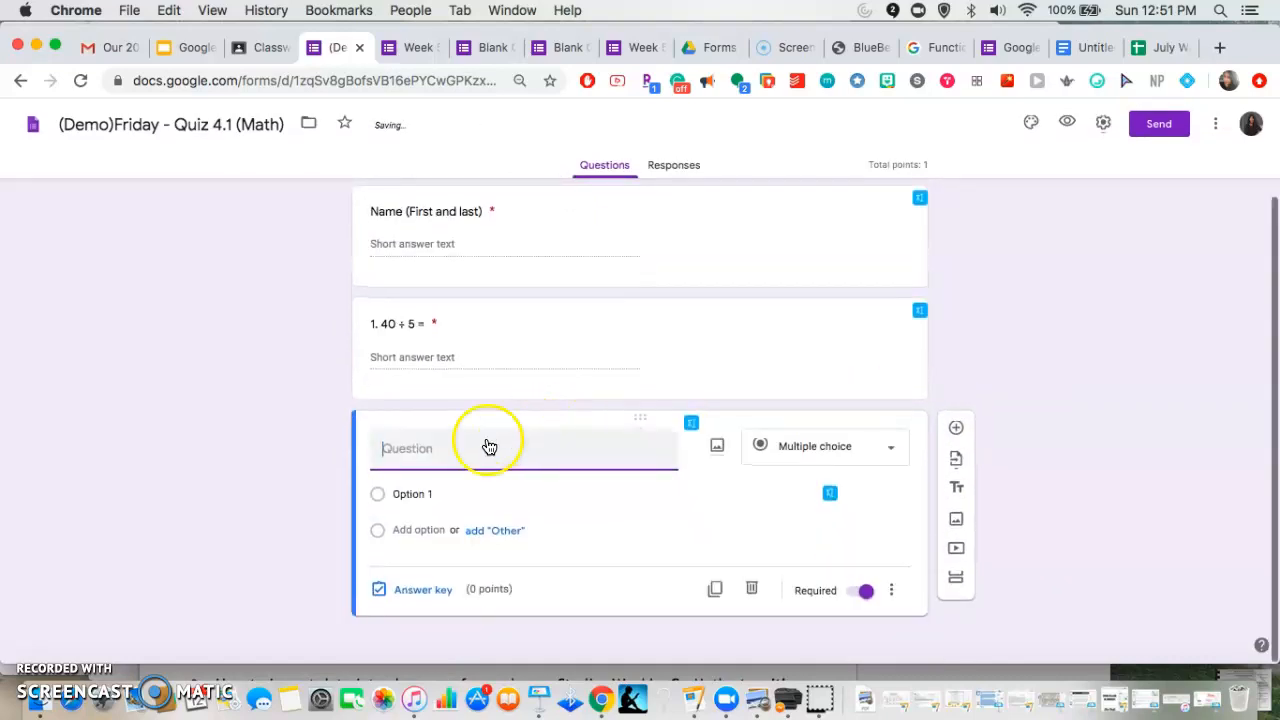
text(40)
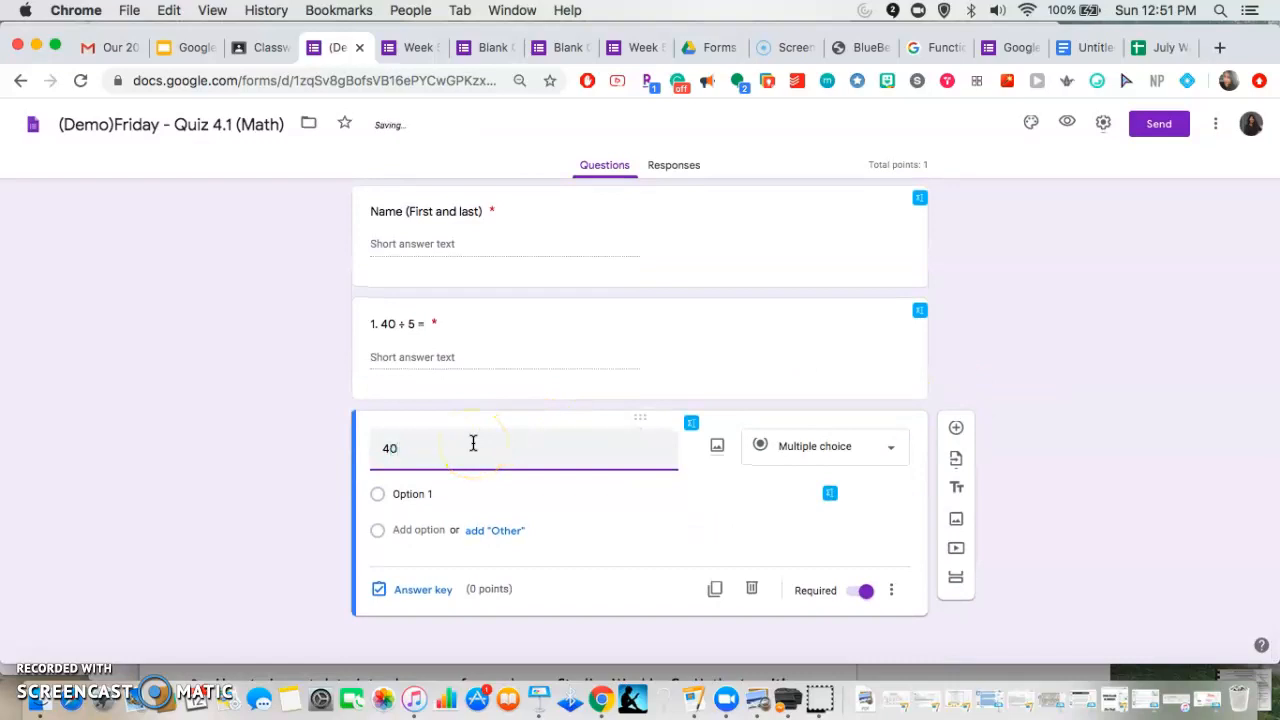
text( ÷ 10 =)
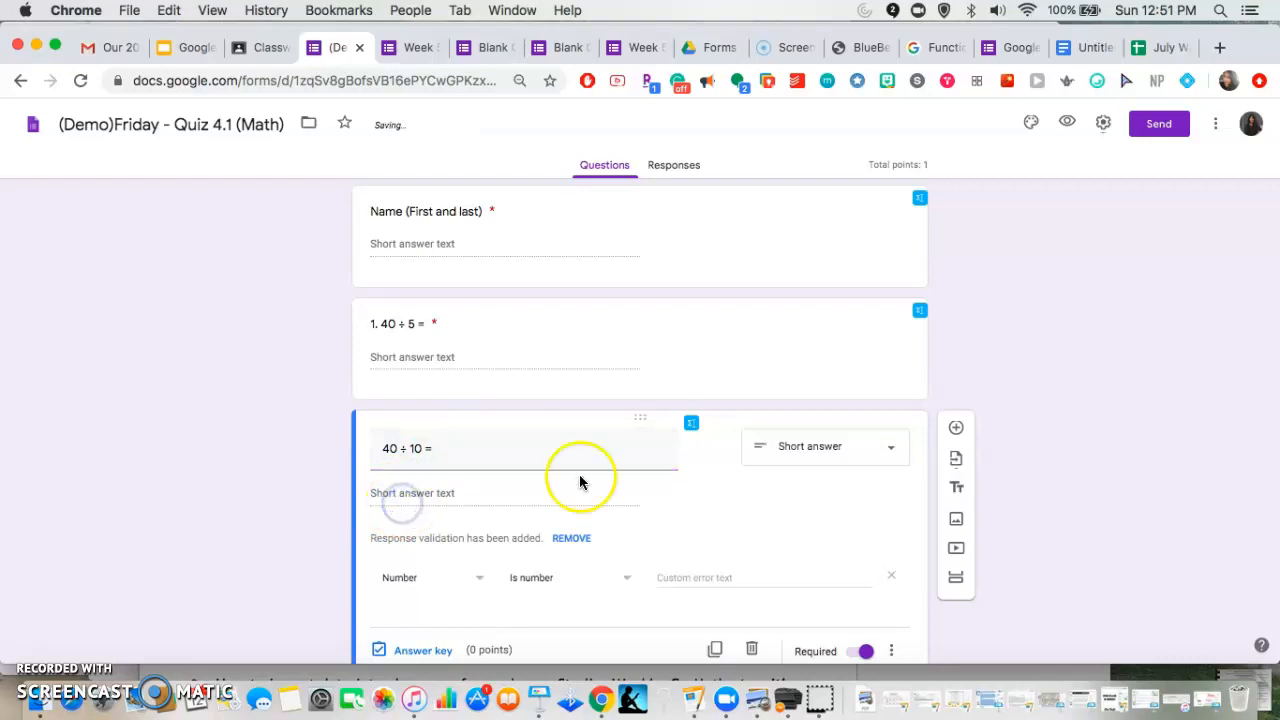
Change the "40 ÷ 10 =" question to Multiple choice and enter the options 4, 2, 1 and 8
click(775, 460)
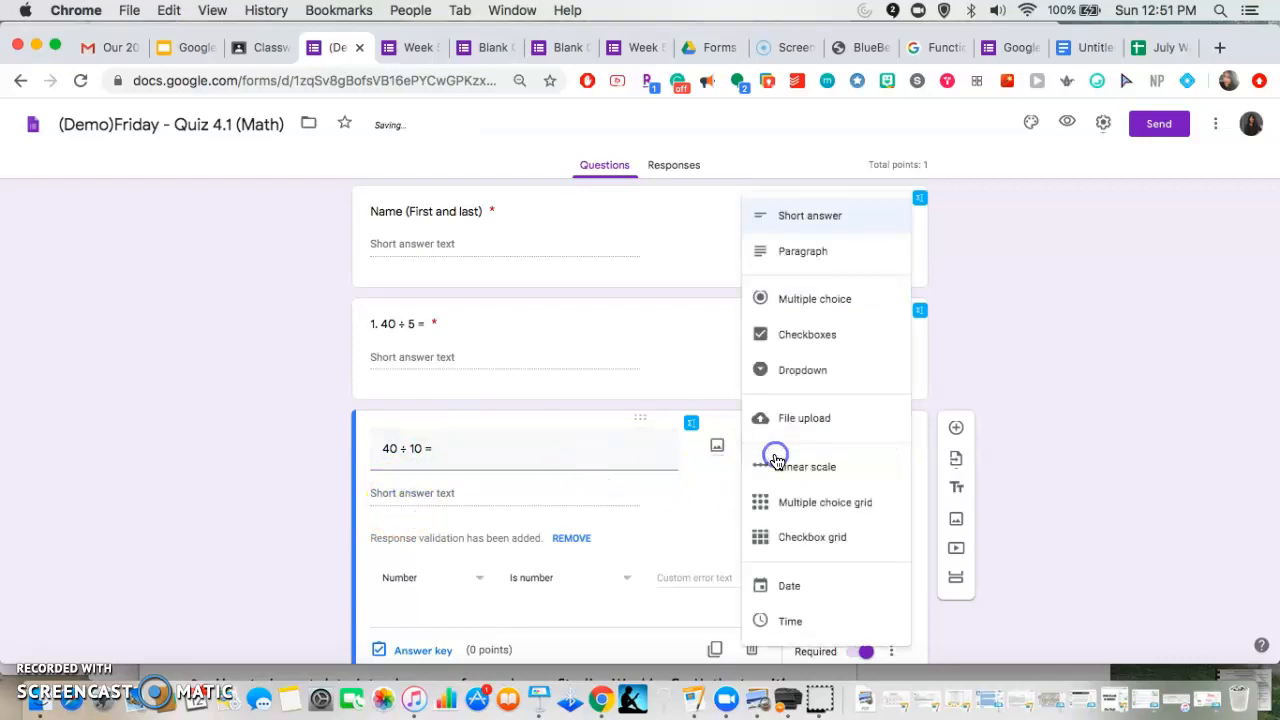
click(812, 306)
click(429, 497)
text(4)
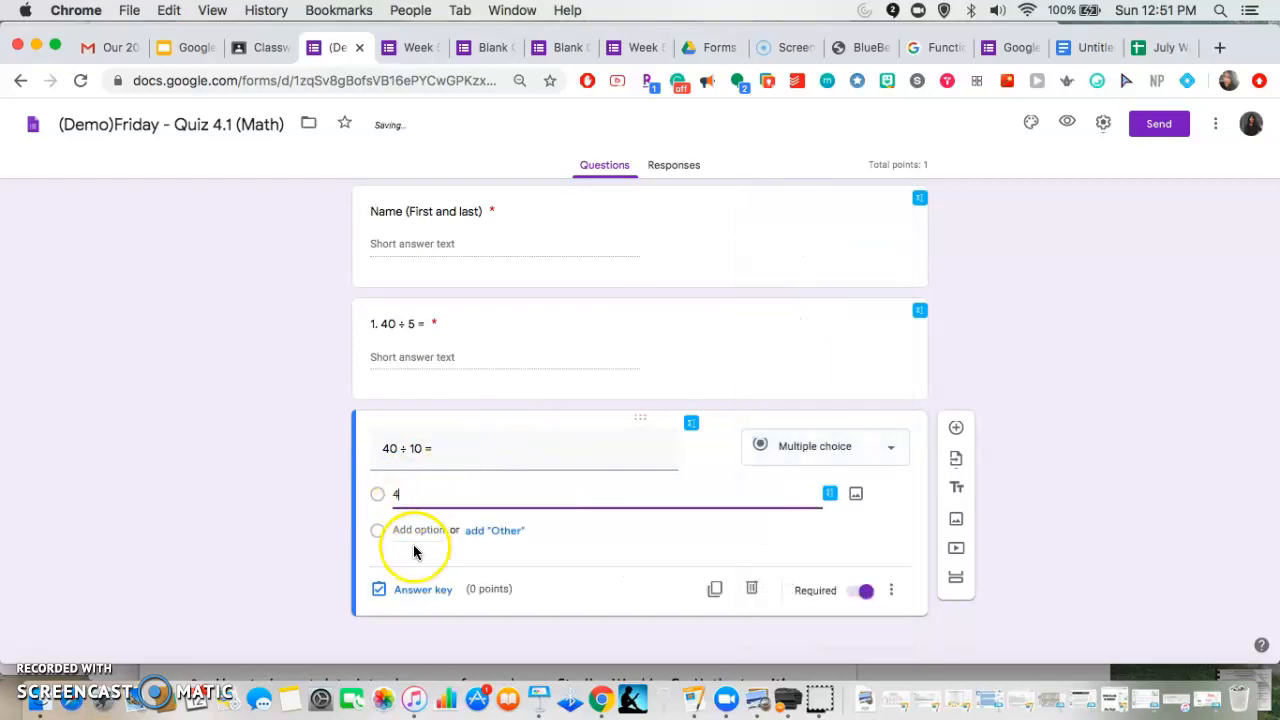
click(414, 557)
text(2)
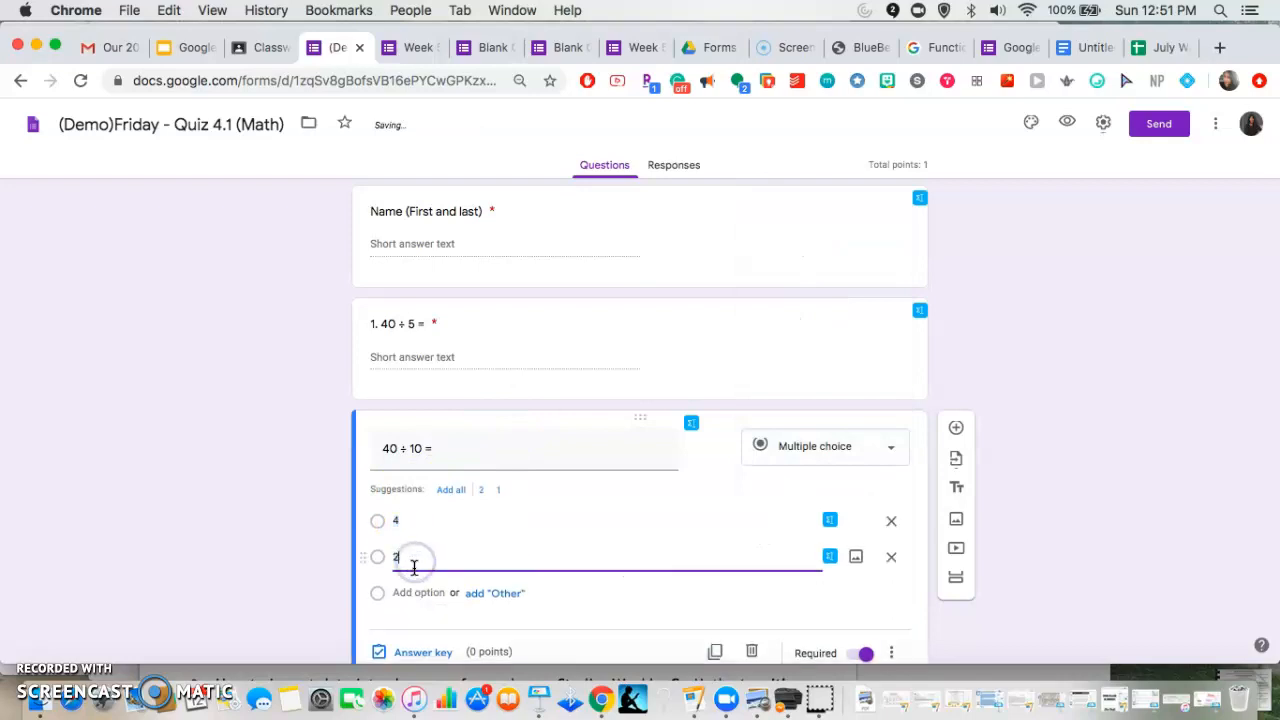
click(410, 584)
text(1)
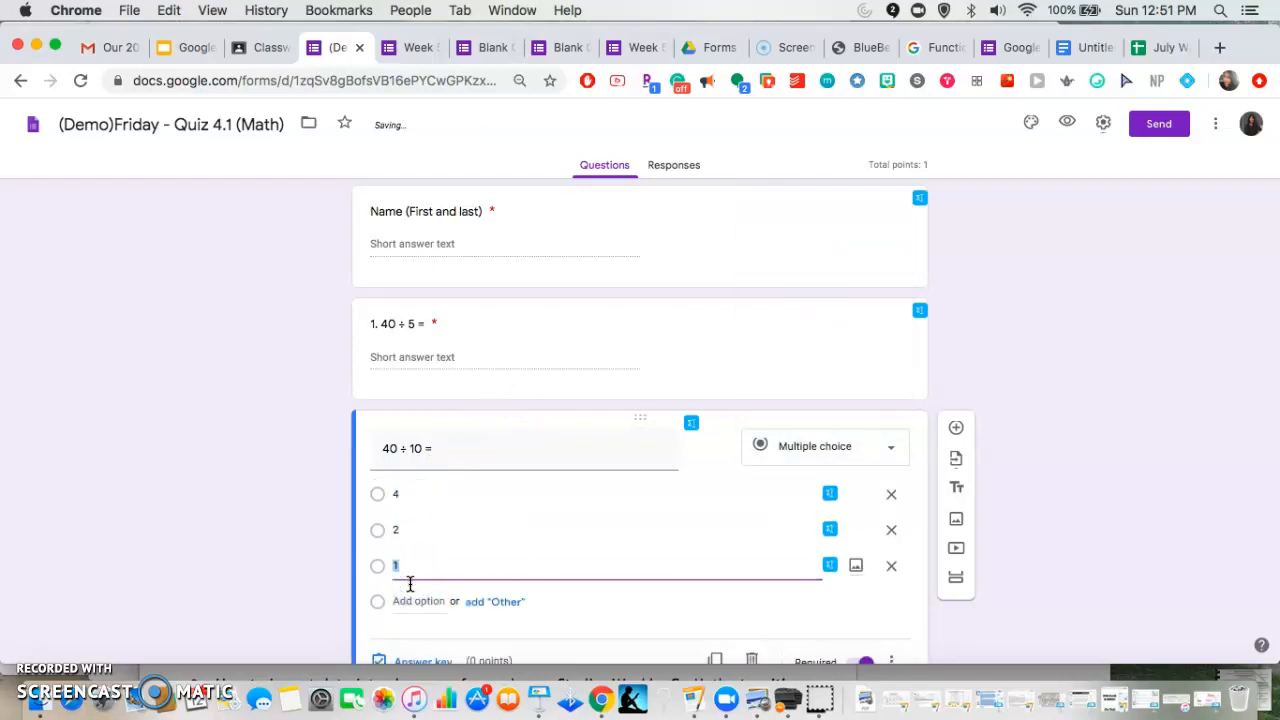
click(410, 600)
text(8)
click(274, 537)
scroll(274, 537, down, 2)
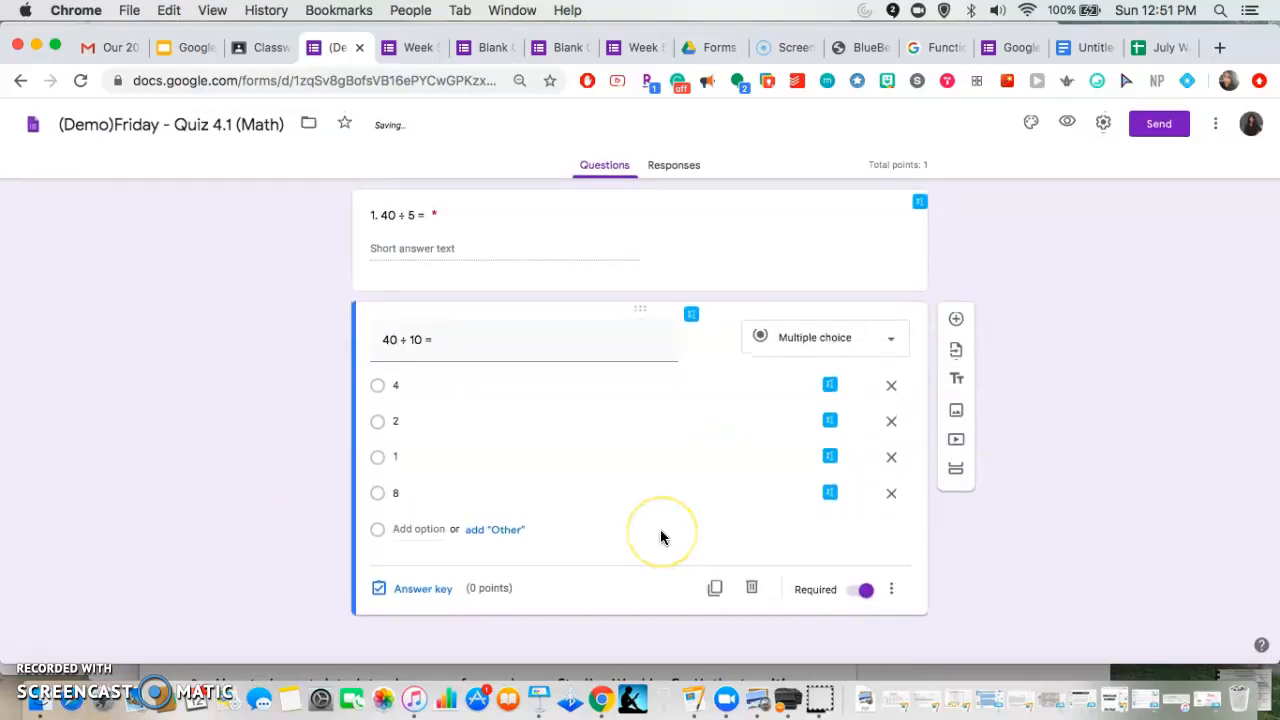
In the "40 ÷ 10 =" question's answer key, set the value to 1 point and mark 4 as correct
click(405, 382)
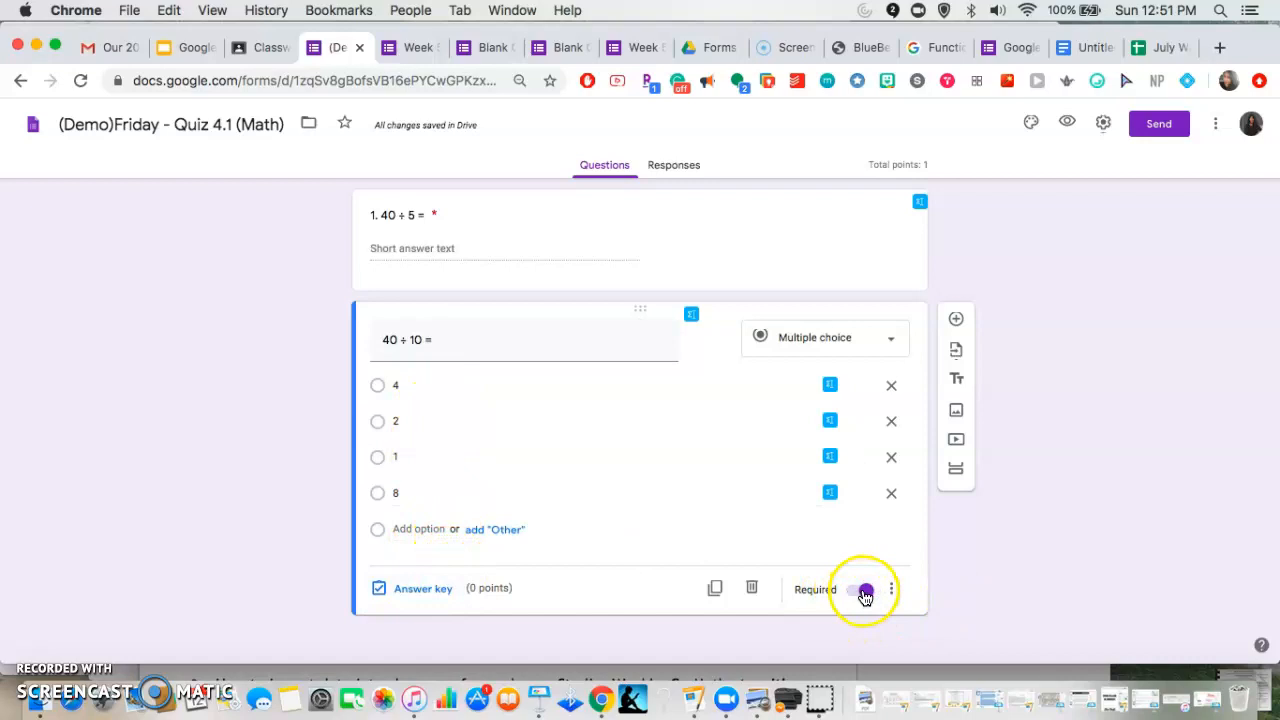
click(412, 592)
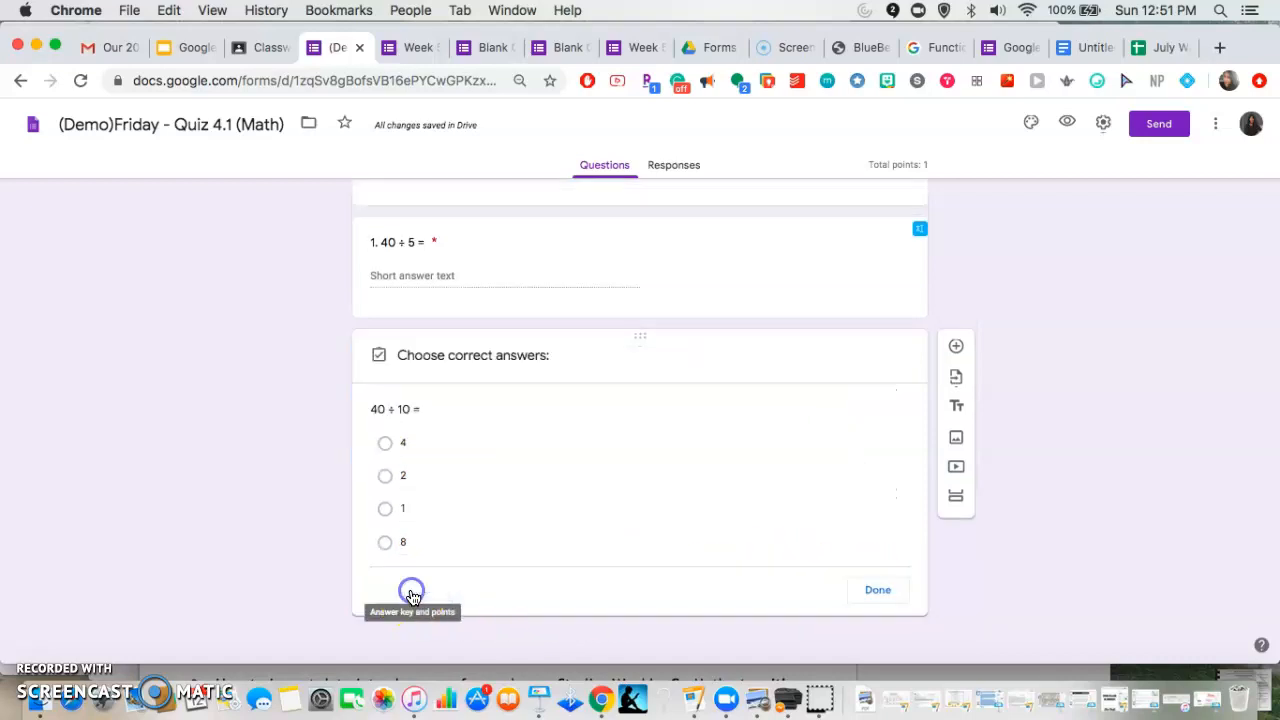
click(868, 382)
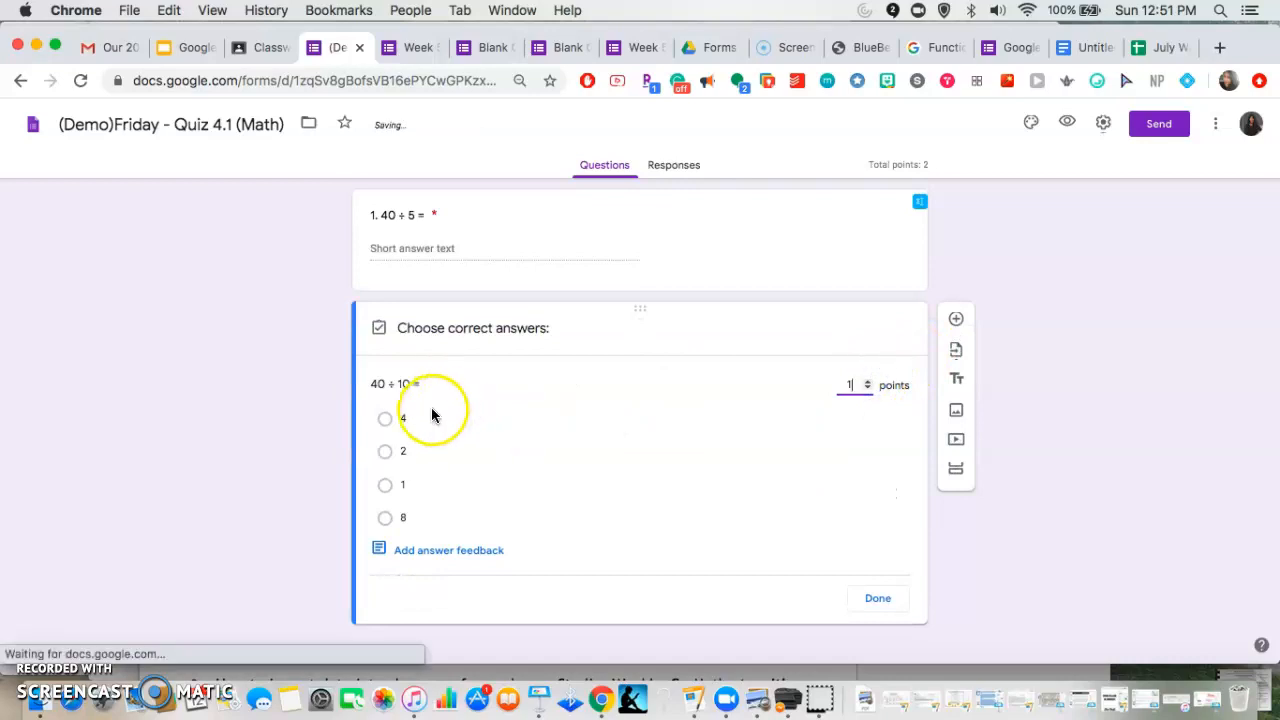
click(400, 417)
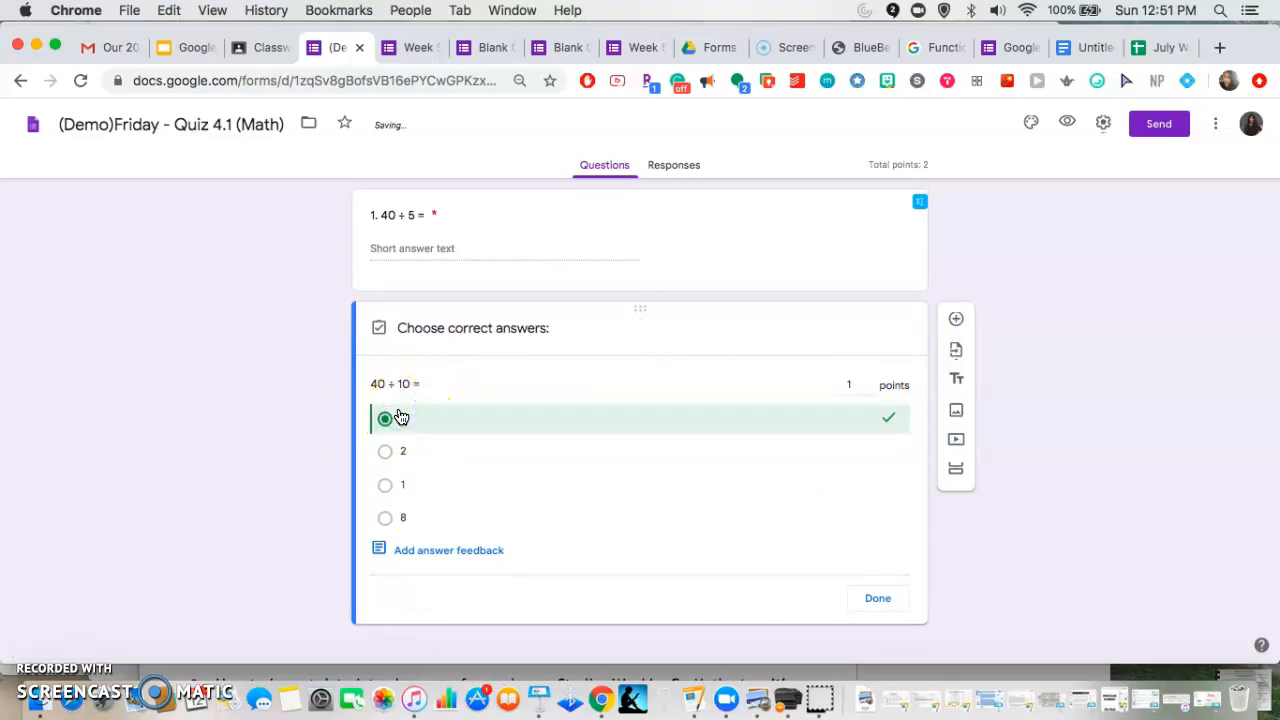
Try marking 2 and 1 as additional correct answers for the "40 ÷ 10 =" question, unmark both, and close the answer key
click(405, 450)
click(417, 482)
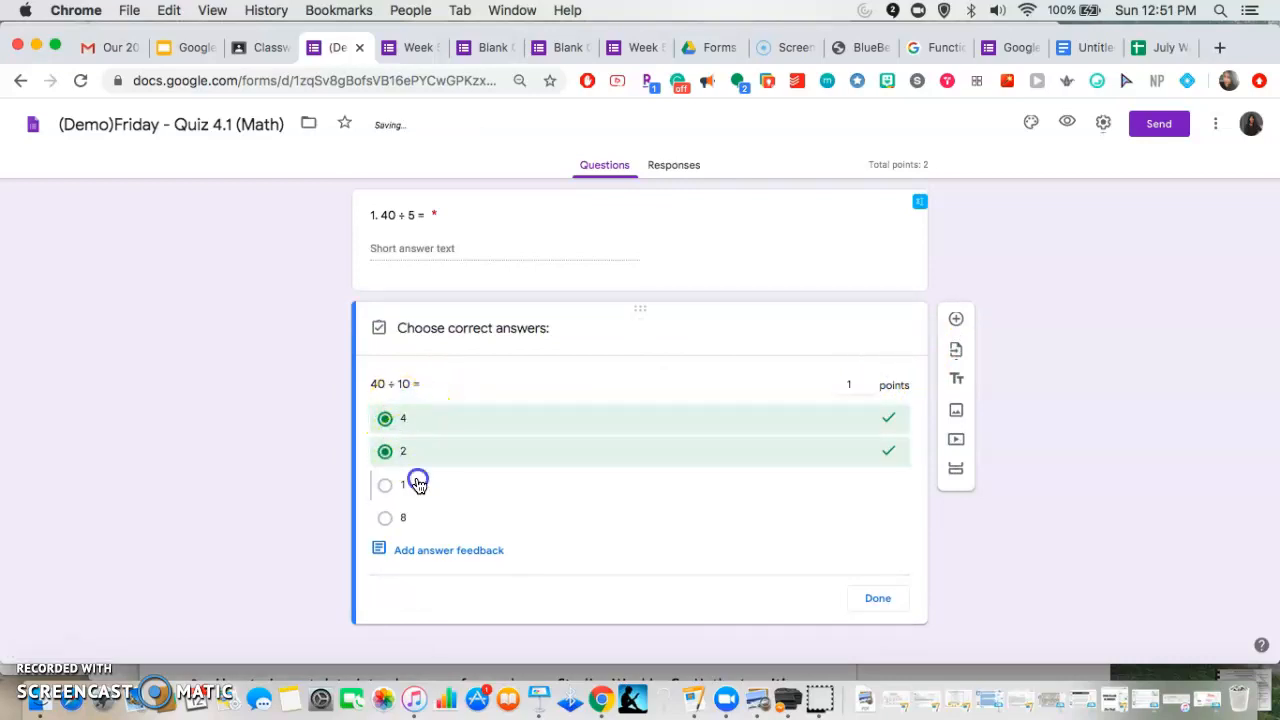
click(425, 486)
click(423, 455)
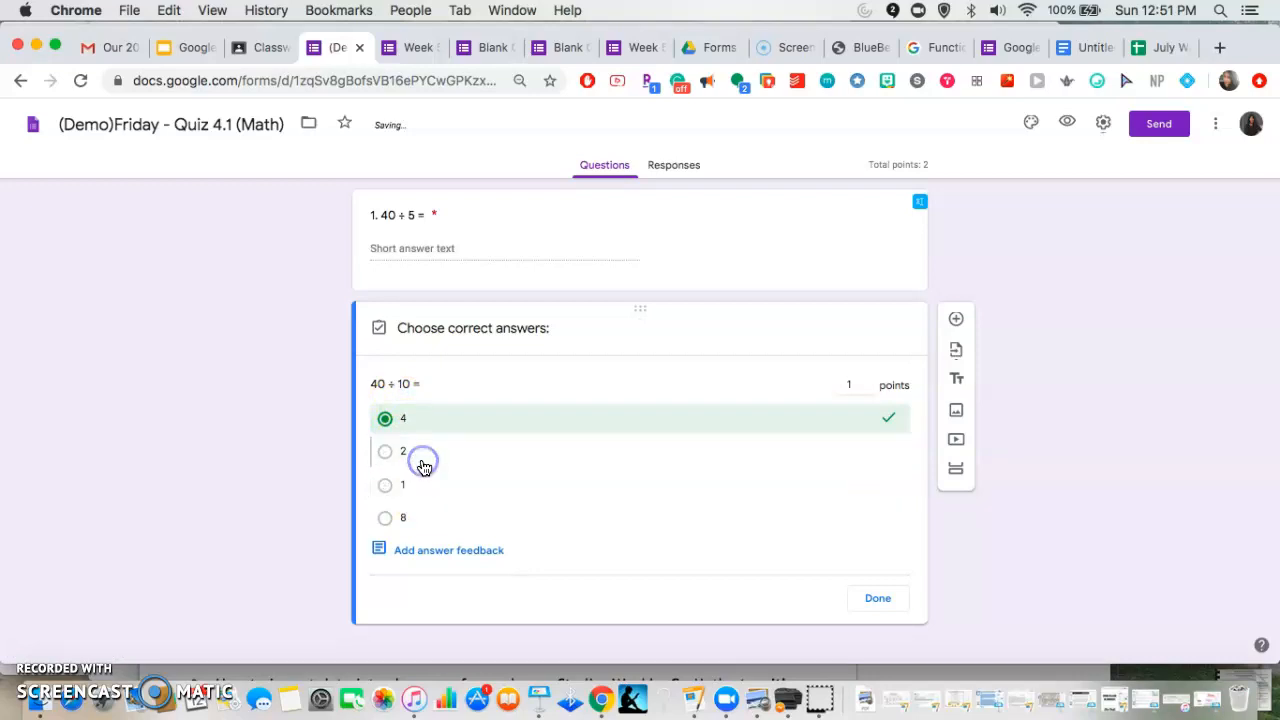
click(433, 485)
click(423, 453)
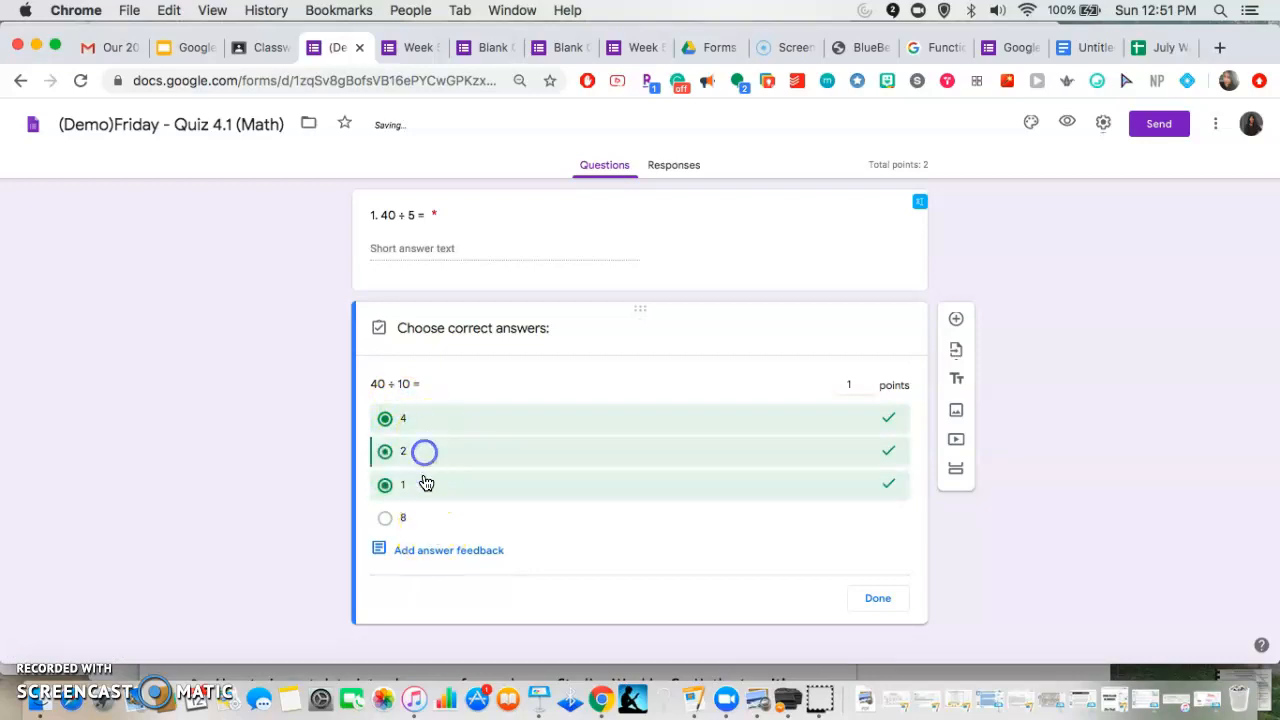
click(421, 480)
click(420, 457)
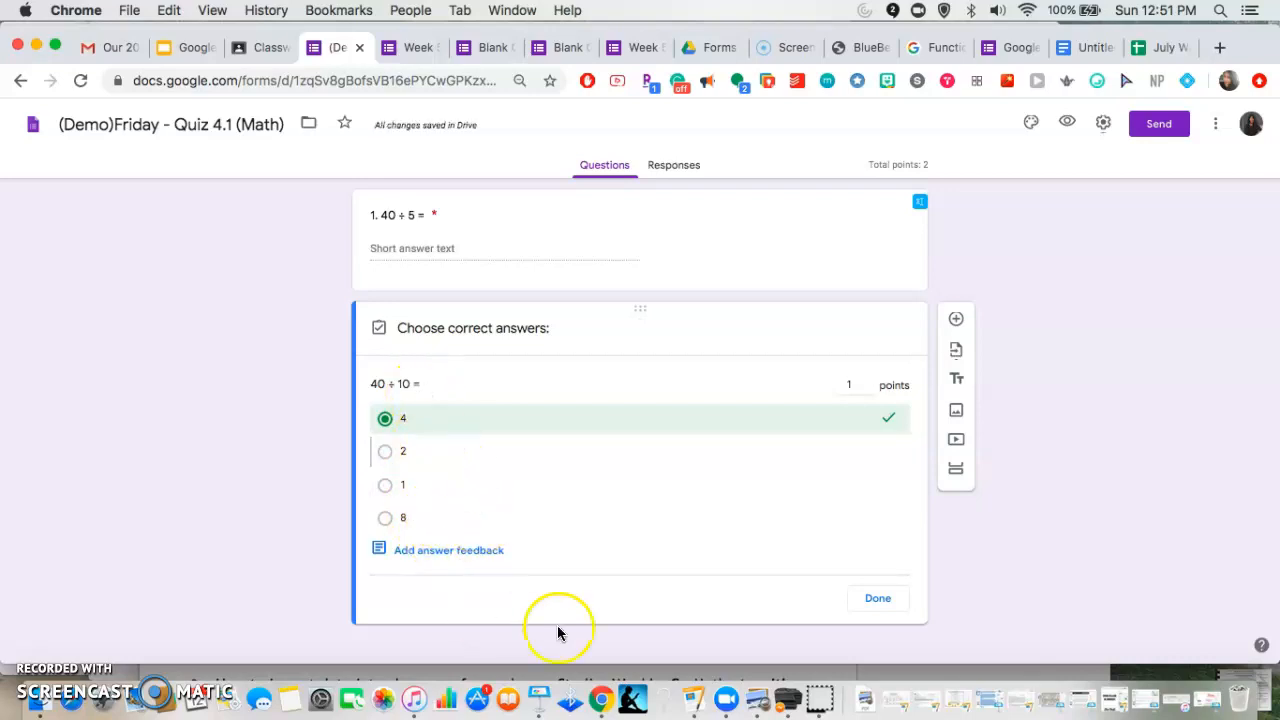
click(875, 597)
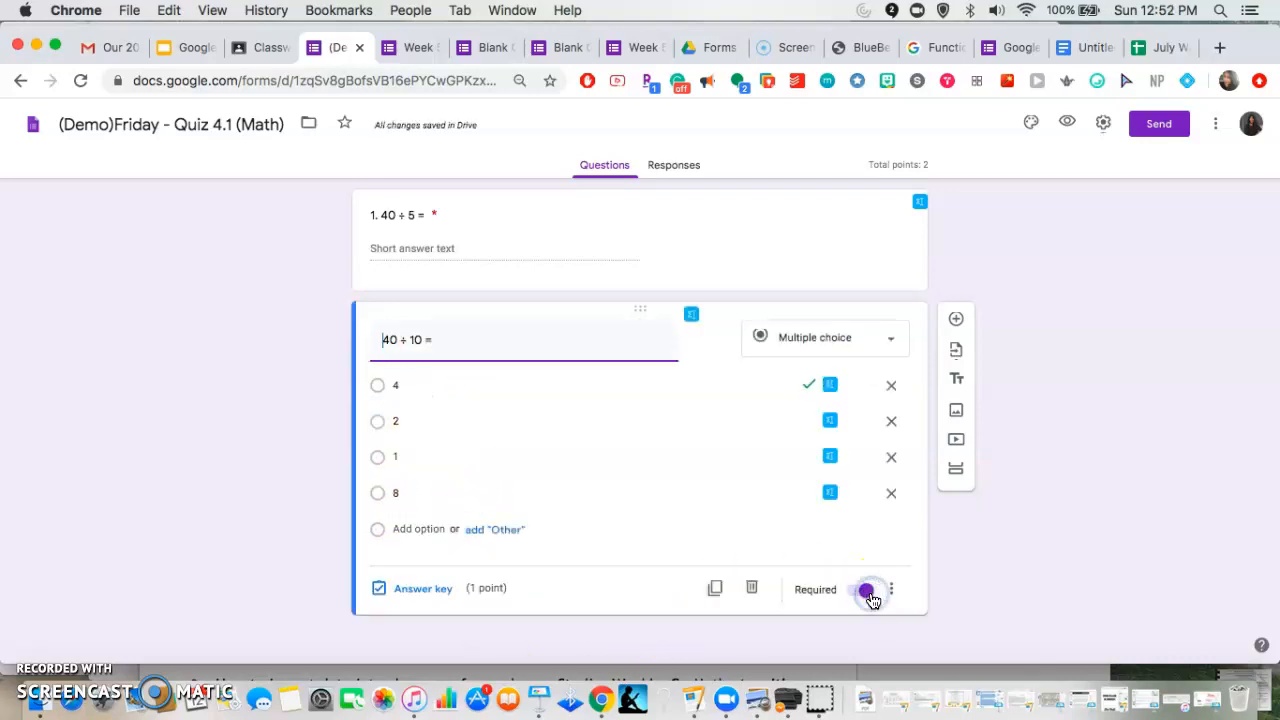
Add a question below "40 ÷ 10 =", change it to Short answer, and open its answer key
click(957, 320)
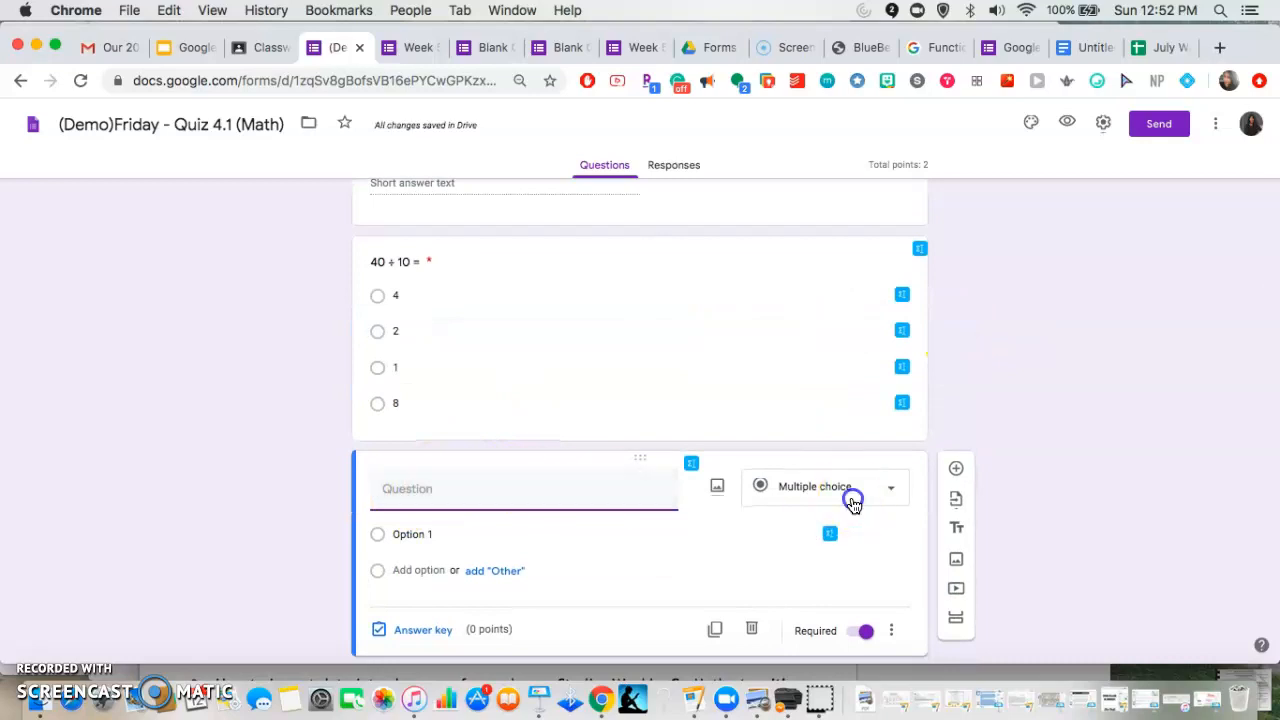
click(849, 490)
click(815, 215)
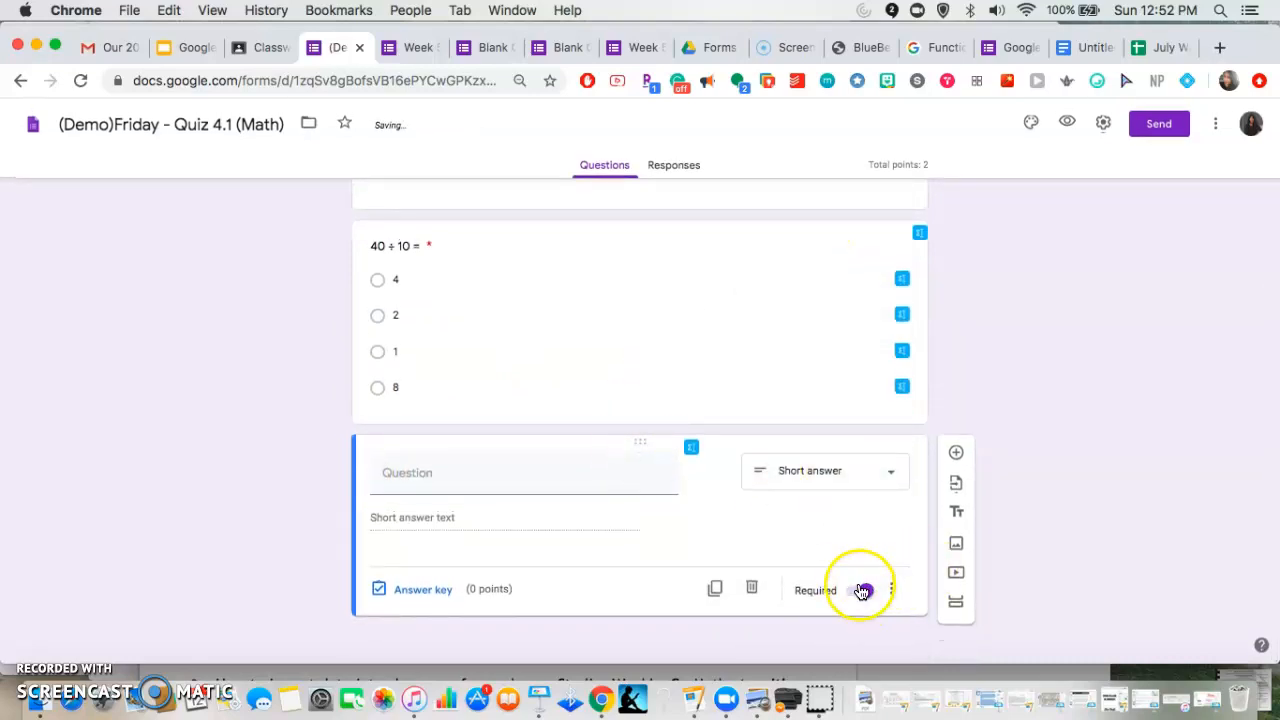
click(412, 591)
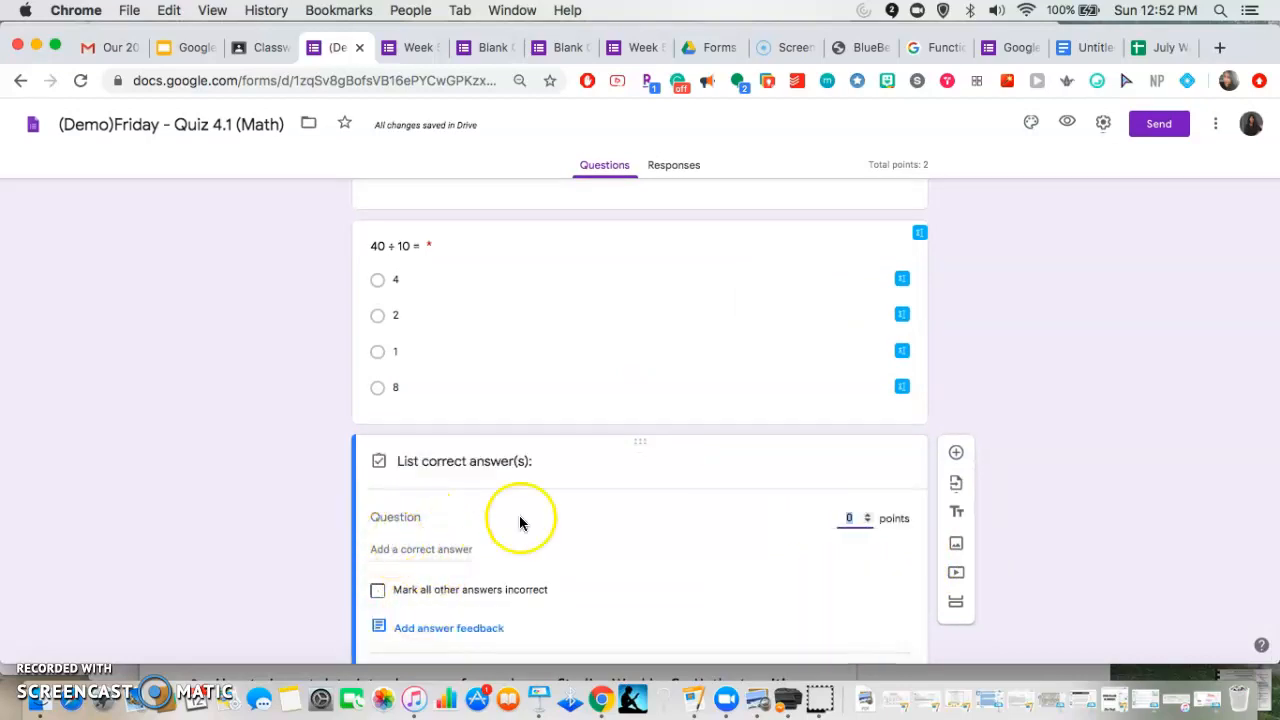
scroll(953, 473, up, 1)
scroll(960, 480, down, 2)
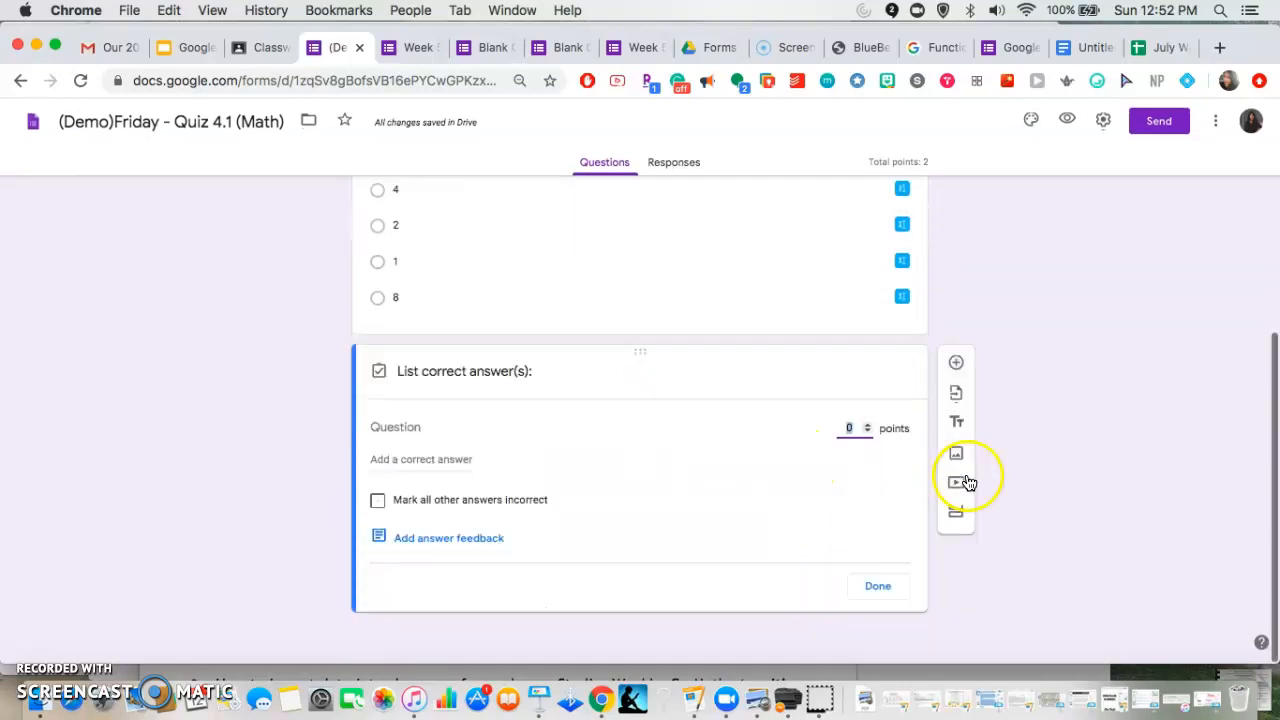
Close the blank third question's answer key and delete that question from the quiz
click(892, 589)
click(753, 592)
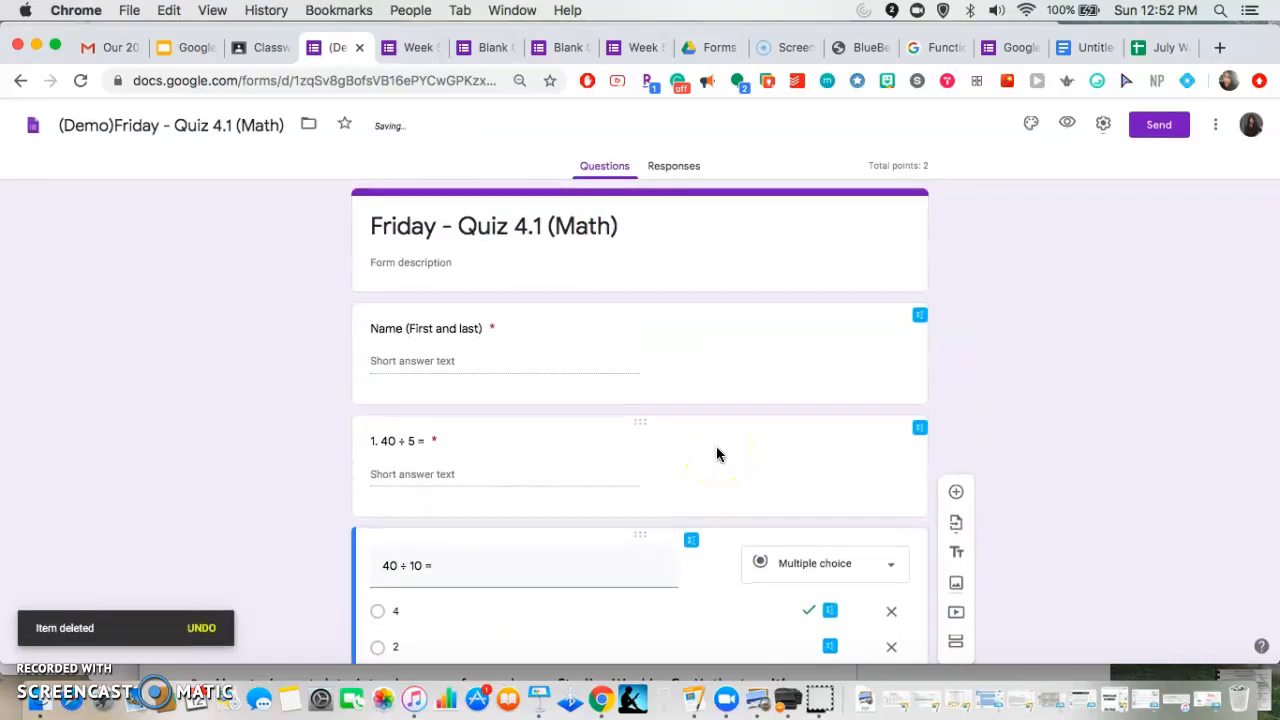
scroll(716, 454, down, 3)
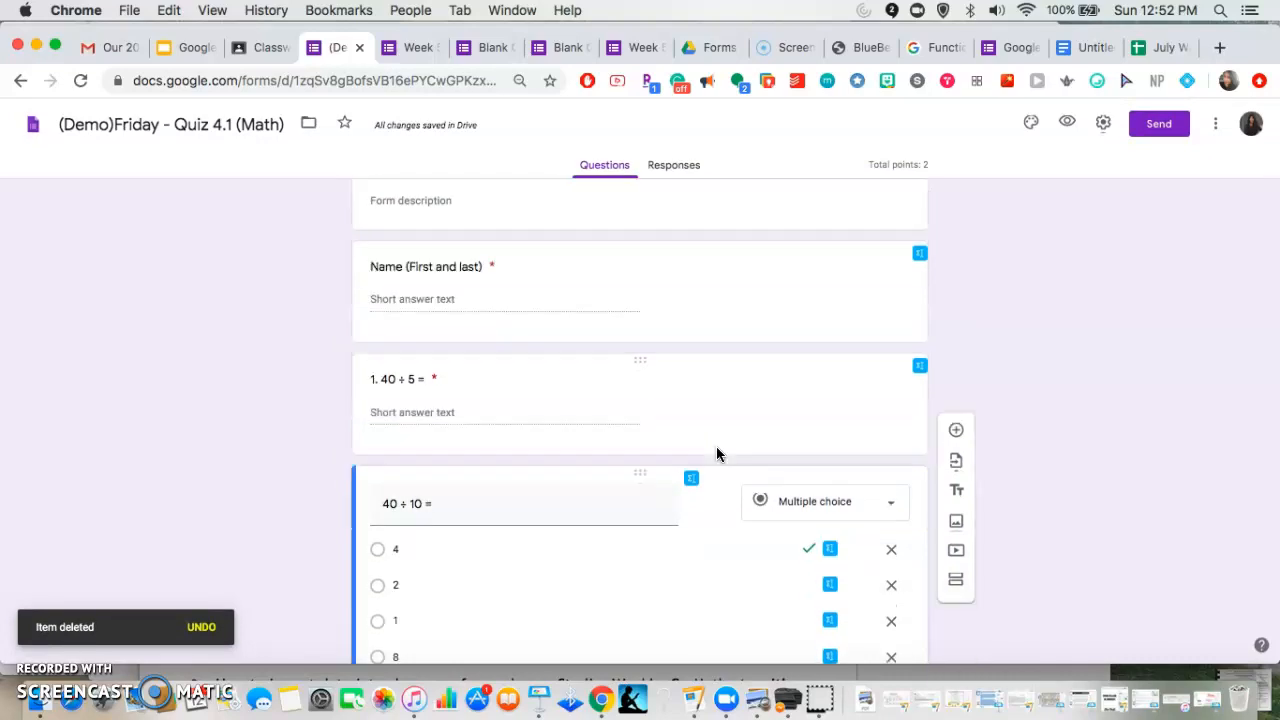
scroll(716, 454, up, 3)
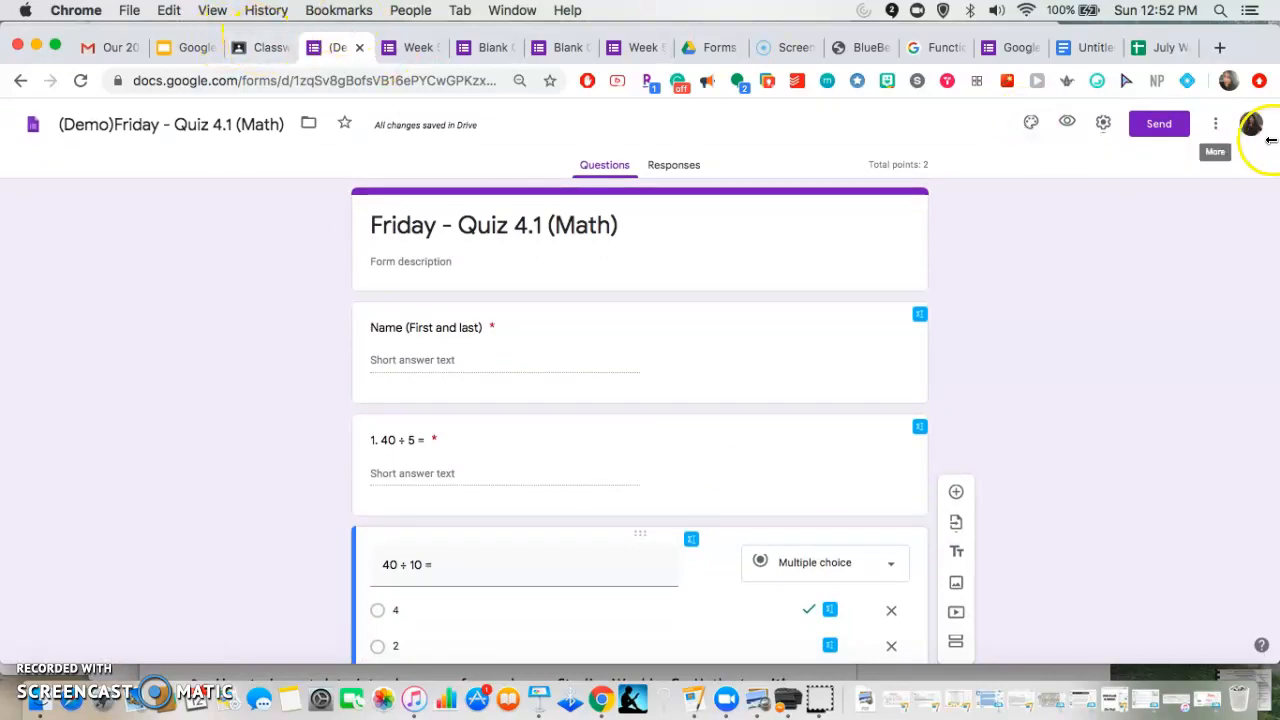
click(1213, 125)
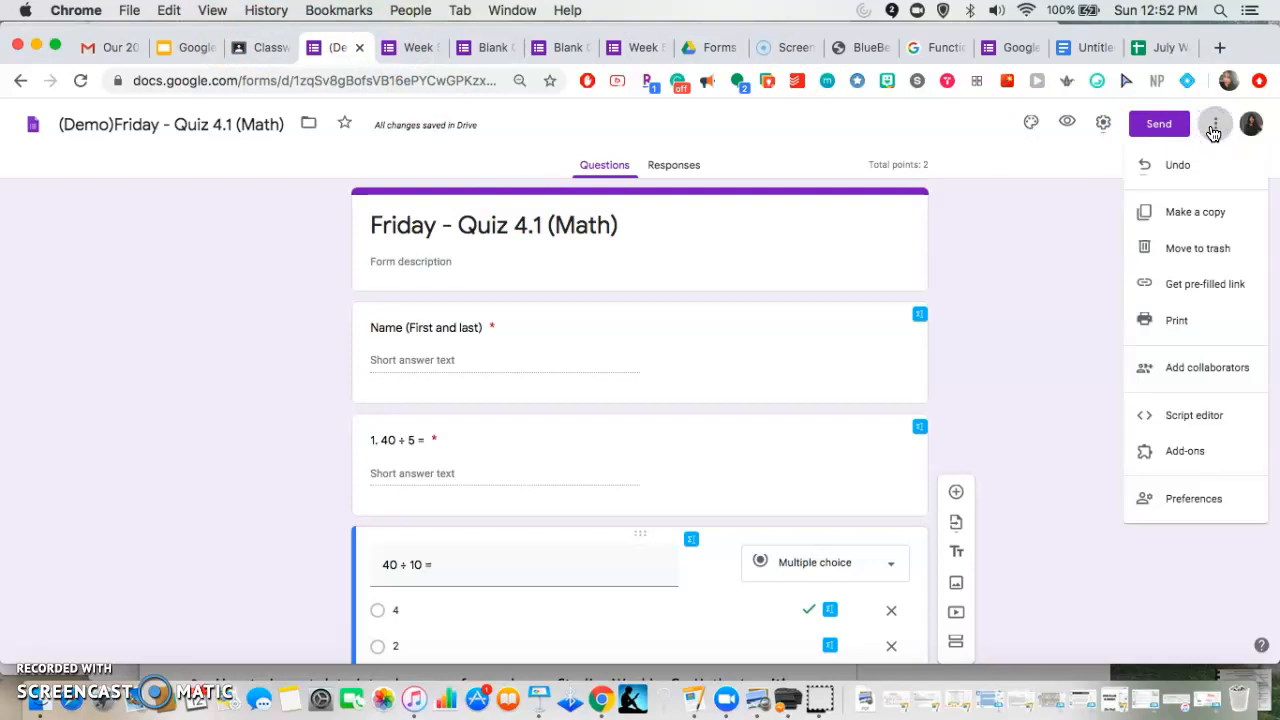
click(1064, 288)
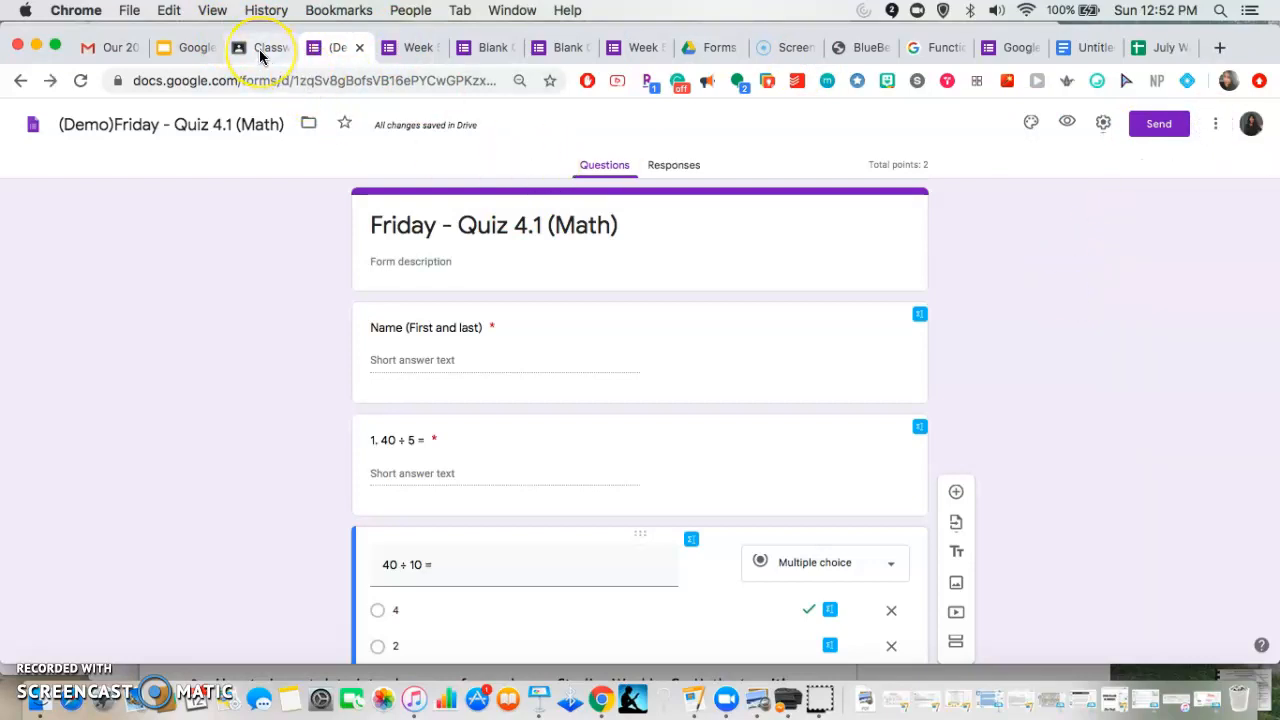
Examine the Drive folders the quiz can be moved to, including Forms inside Distance Learning, and close the folder list without moving it
click(307, 124)
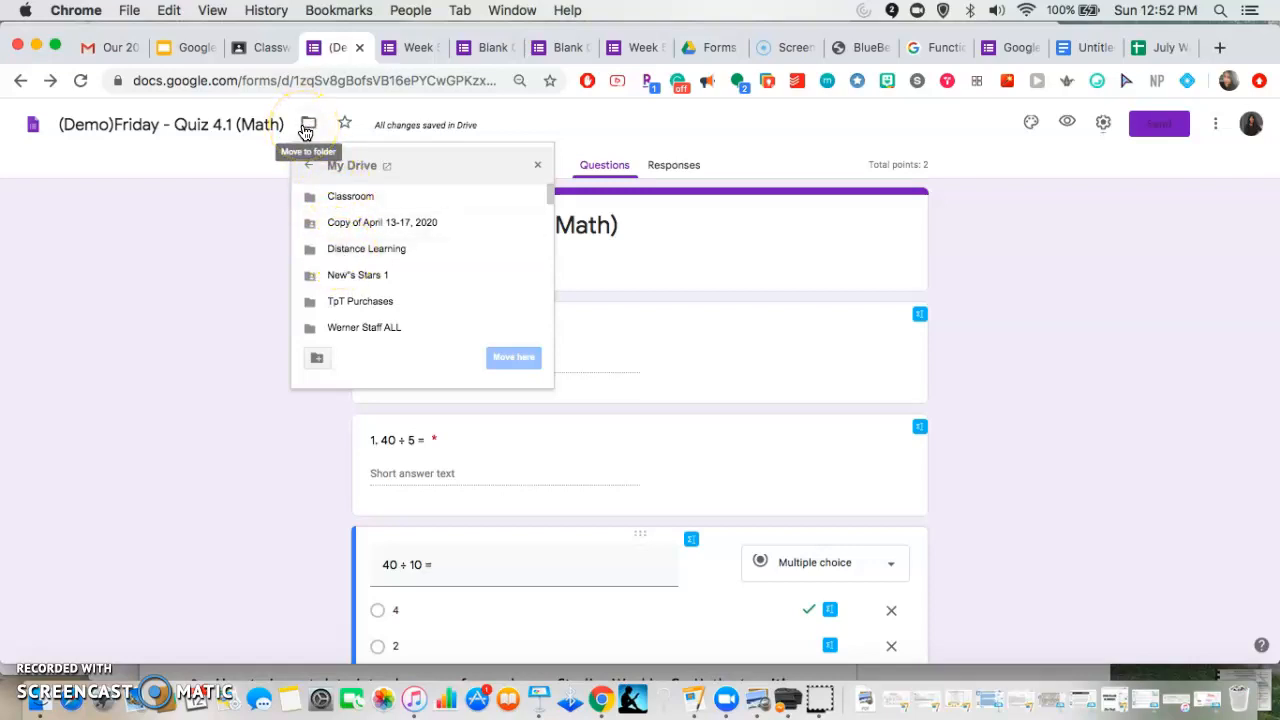
double_click(372, 250)
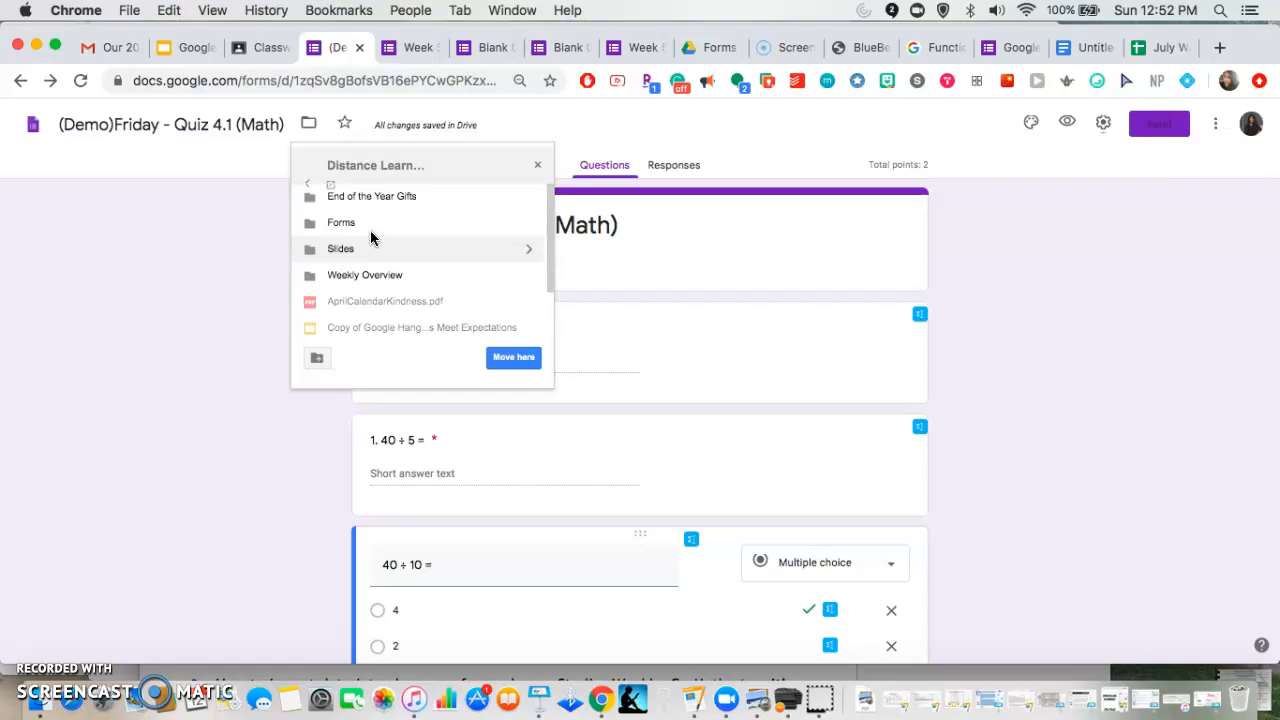
click(358, 224)
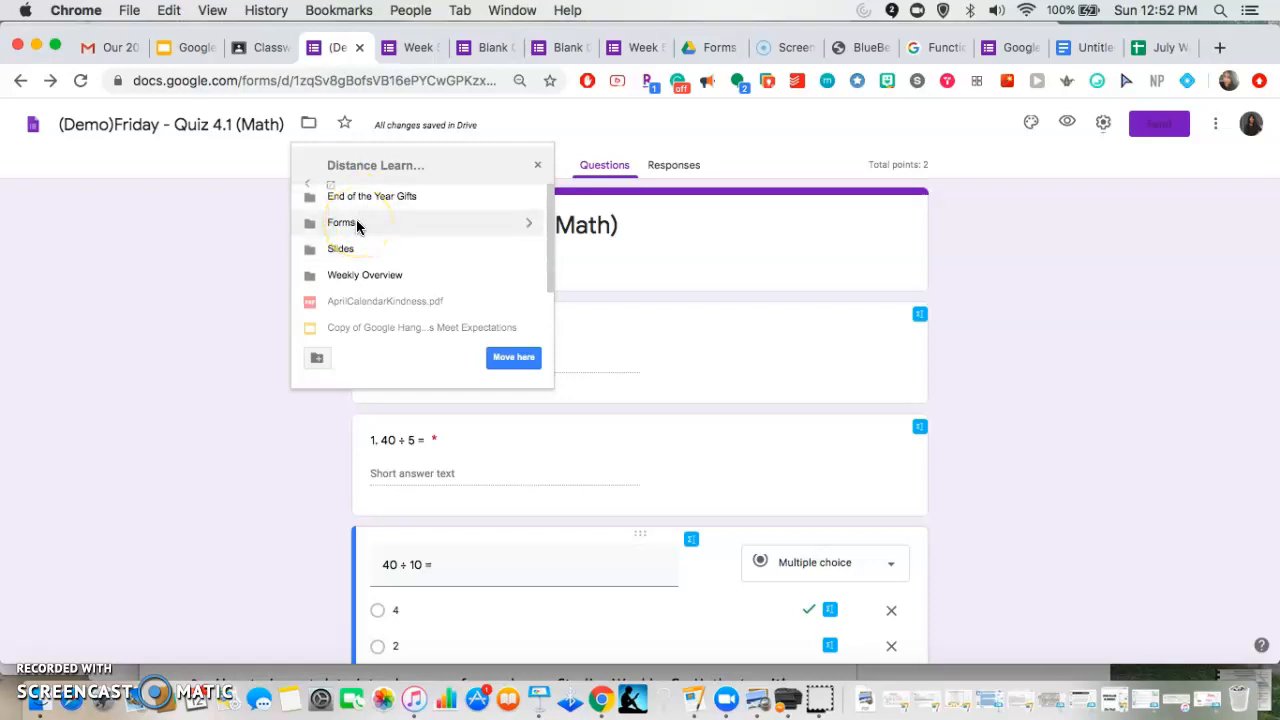
double_click(358, 224)
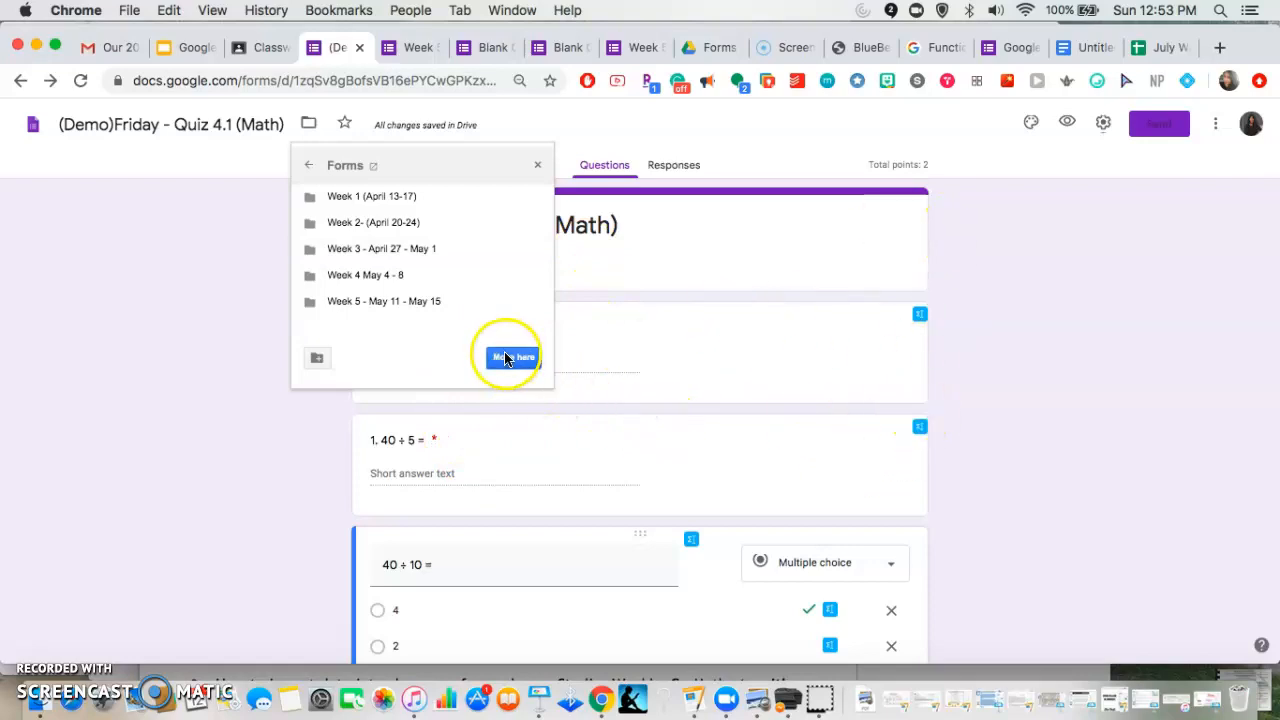
click(310, 170)
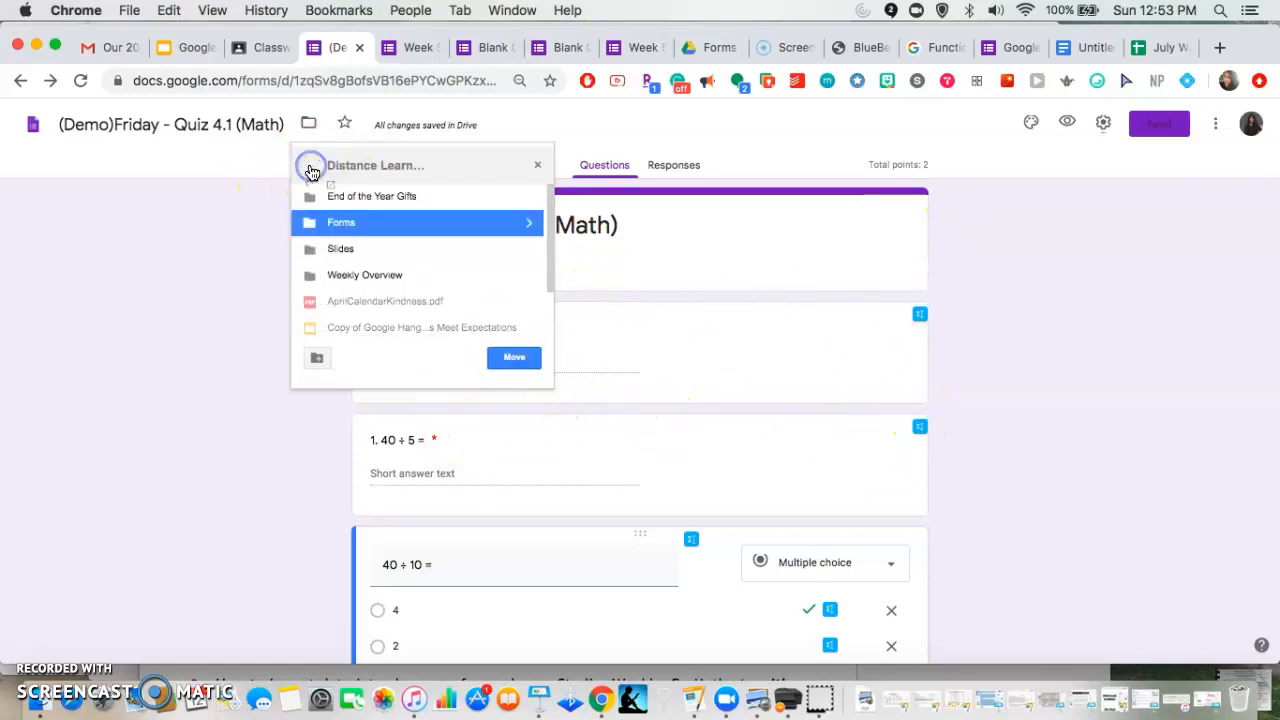
click(535, 168)
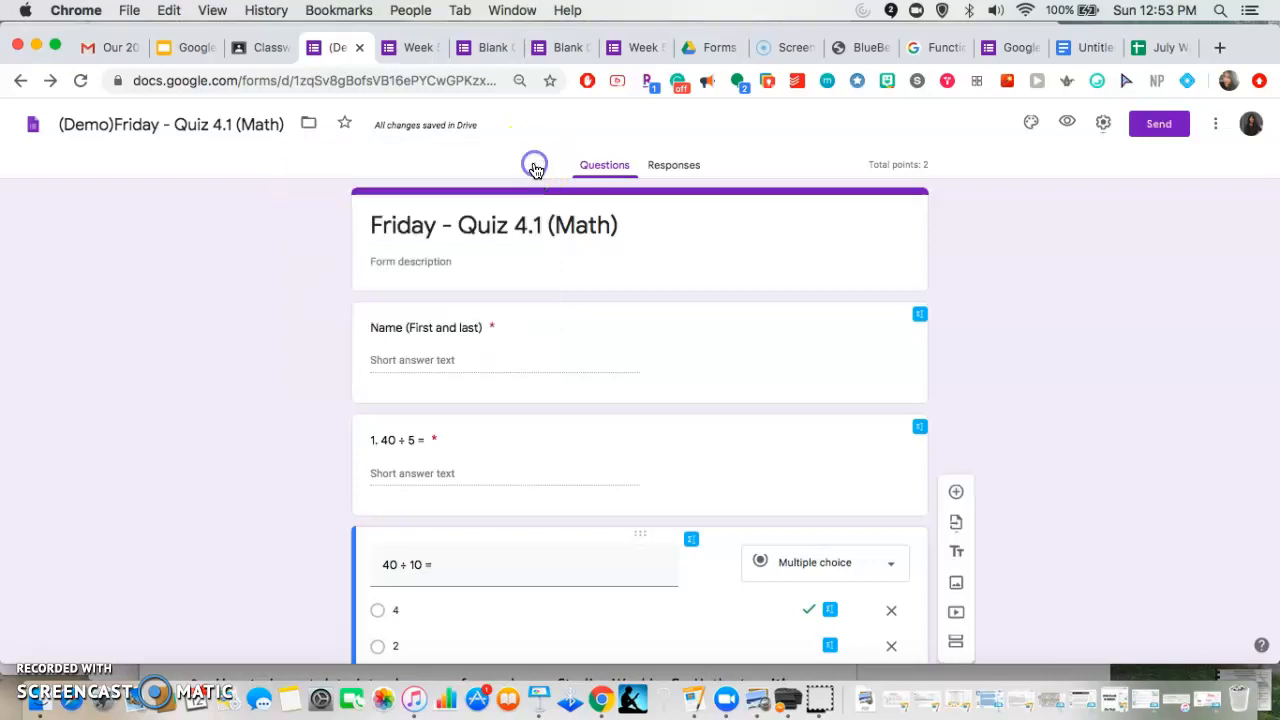
Switch to Google Classroom and create a new assignment titled "Friday quiz 4.1" with the instructions left blank
click(266, 48)
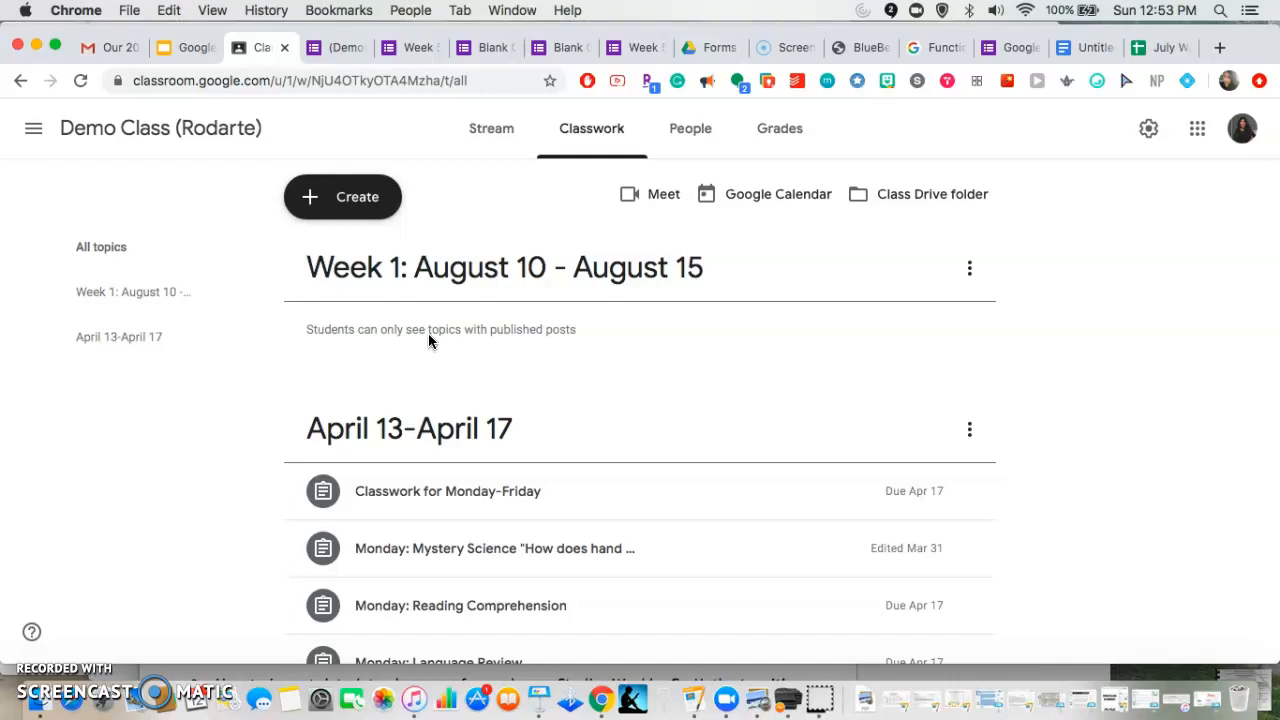
click(366, 198)
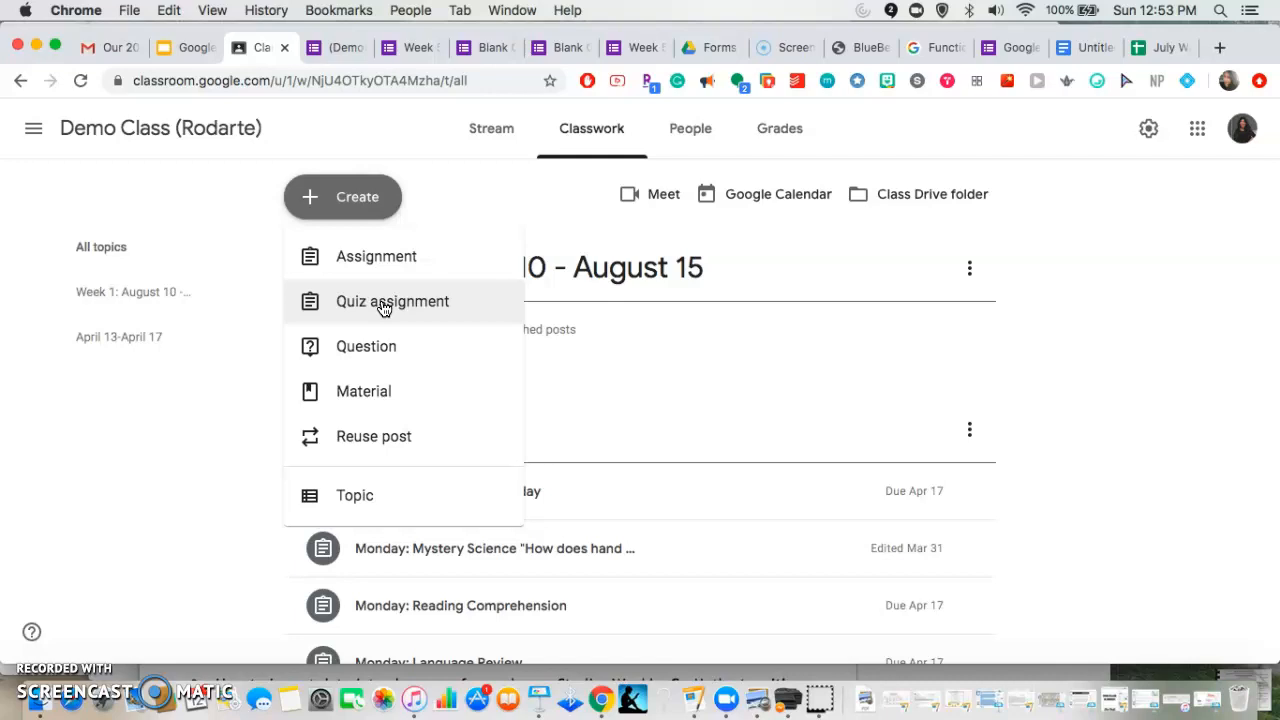
click(418, 260)
click(206, 207)
text(Friday quiz 4.1)
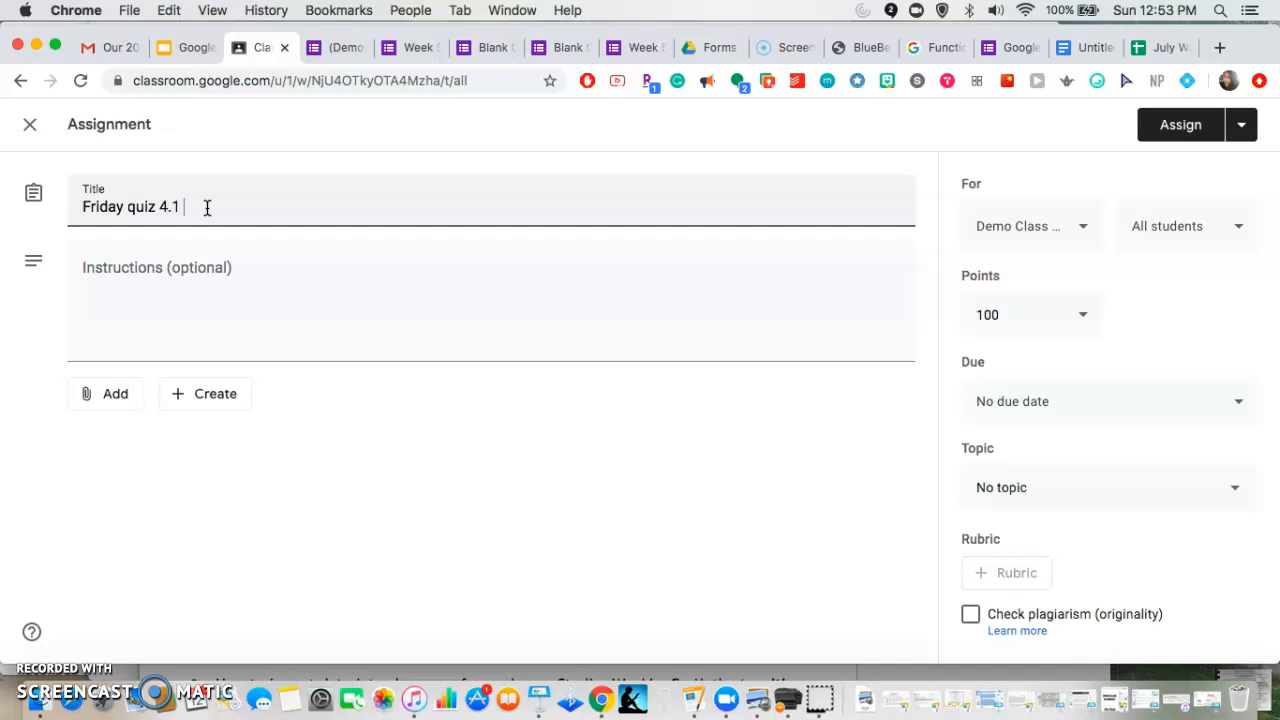
click(143, 268)
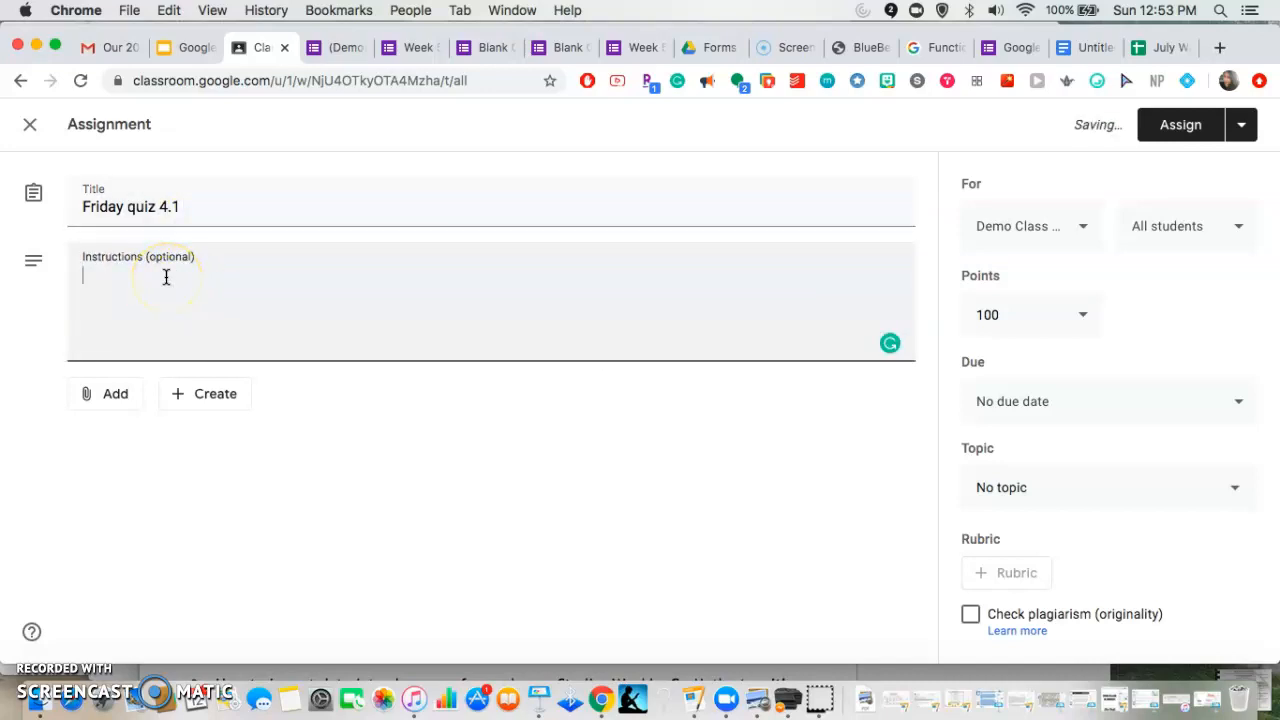
Attach the "(Demo)Friday - Quiz 4.1 (Math)" form to the assignment from the recent Google Drive files
click(120, 394)
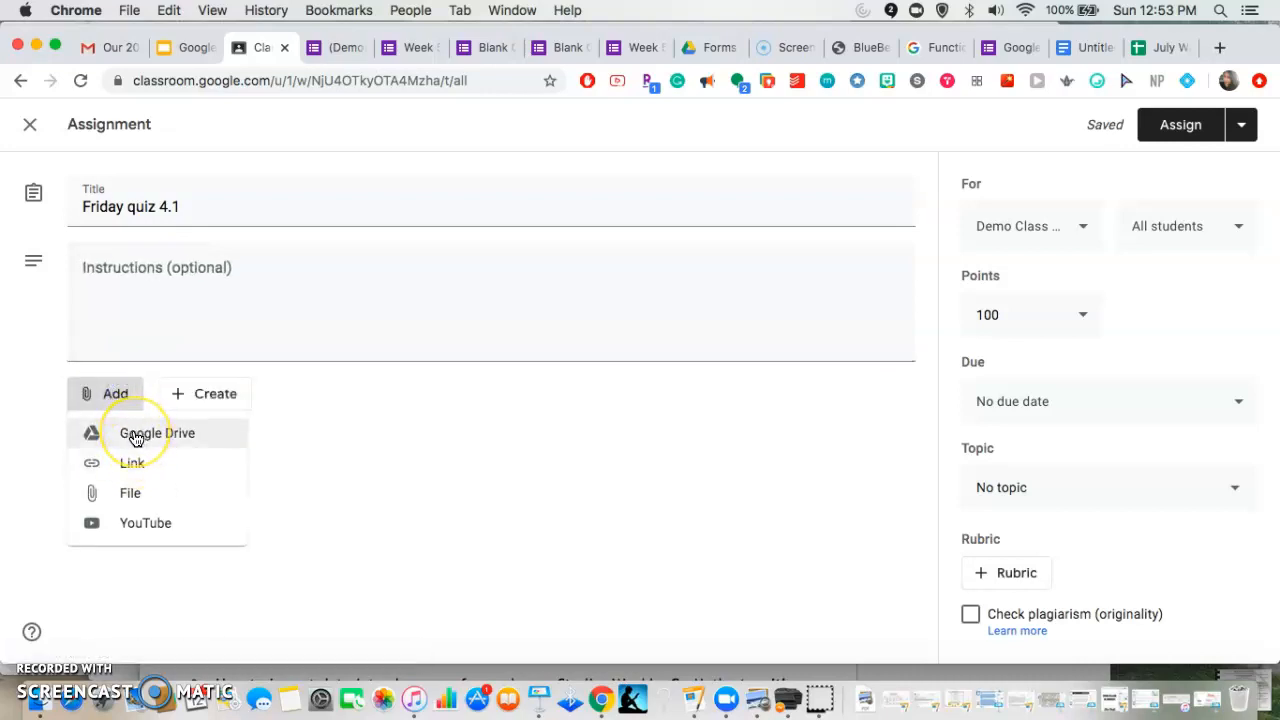
click(136, 436)
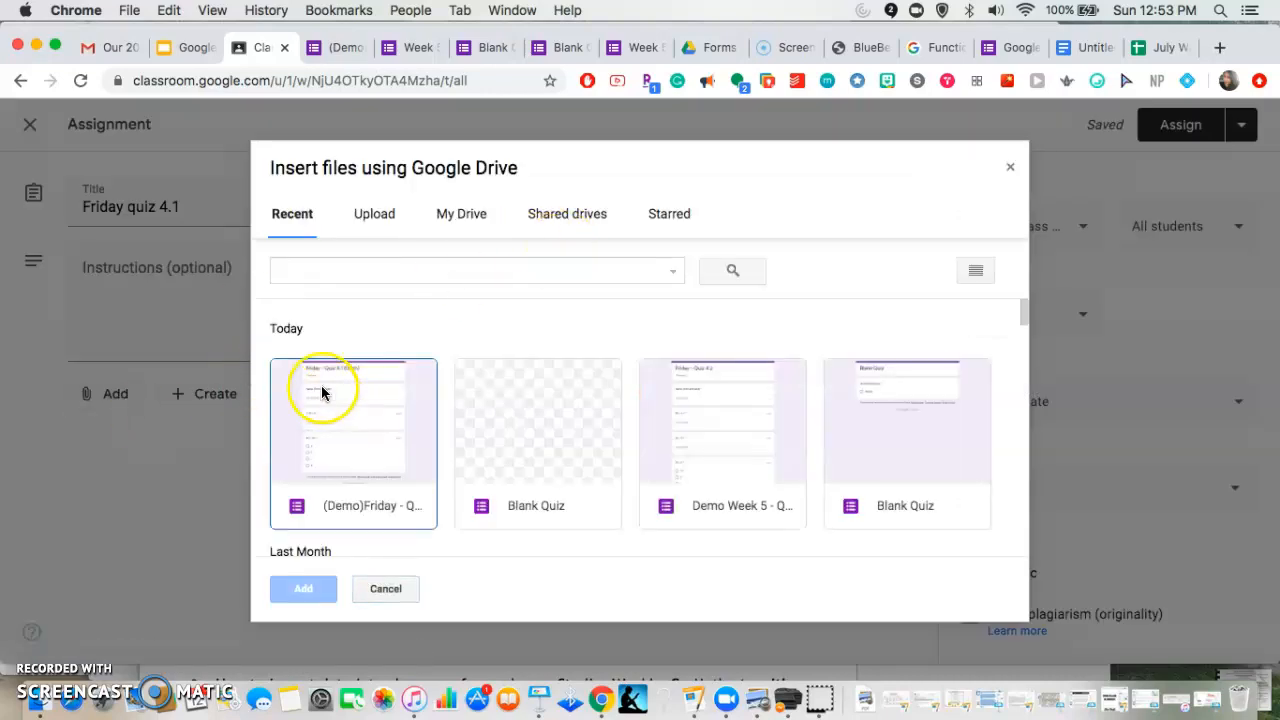
scroll(490, 478, down, 2)
scroll(494, 477, up, 2)
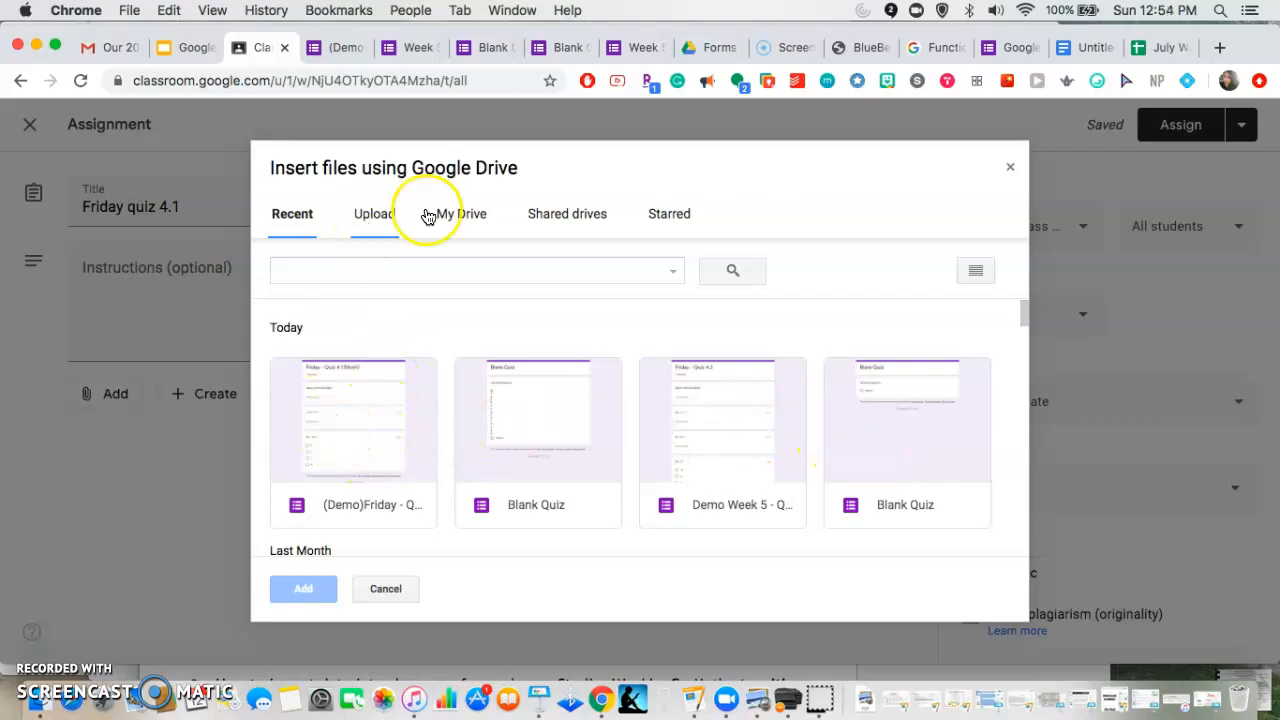
click(475, 219)
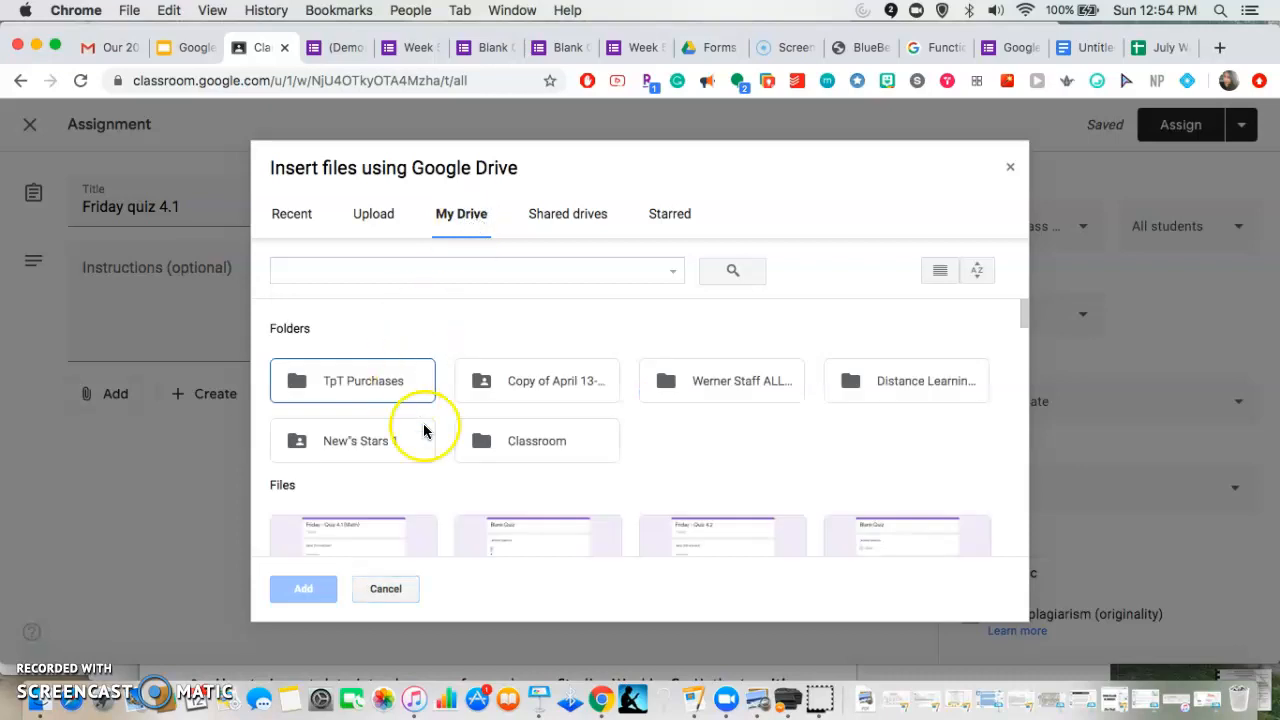
click(900, 390)
double_click(900, 390)
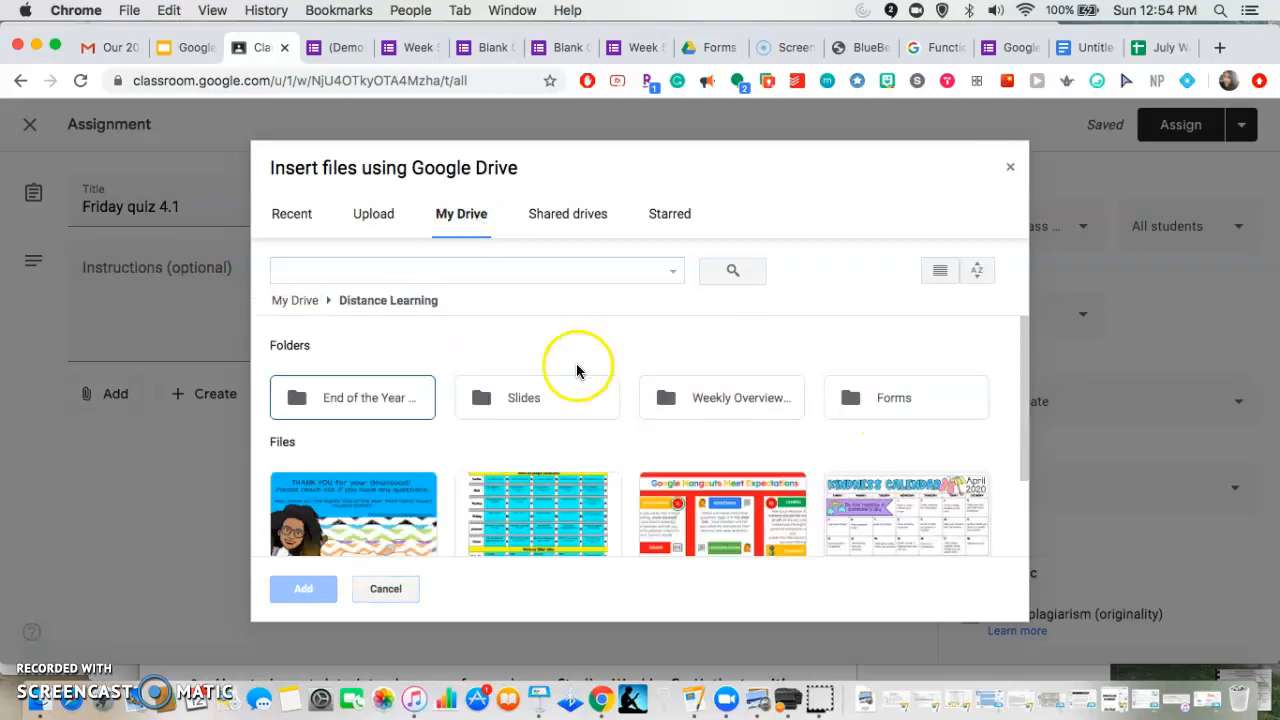
double_click(931, 397)
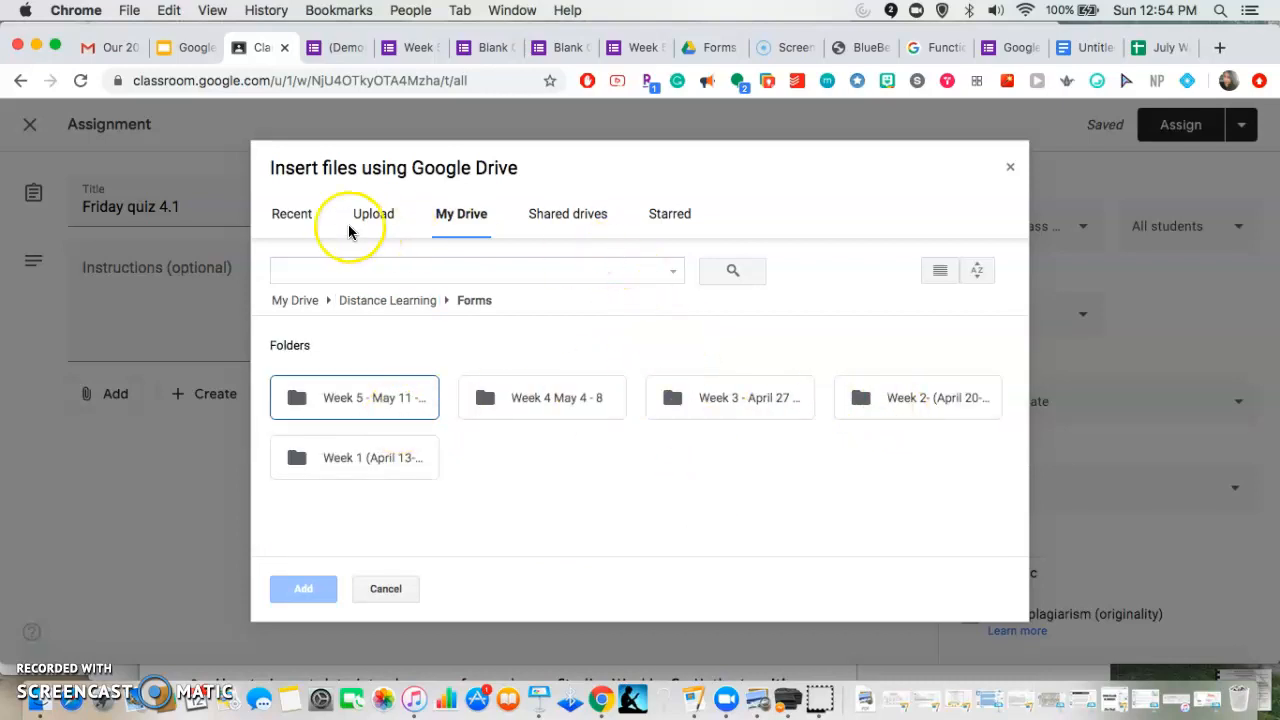
click(292, 213)
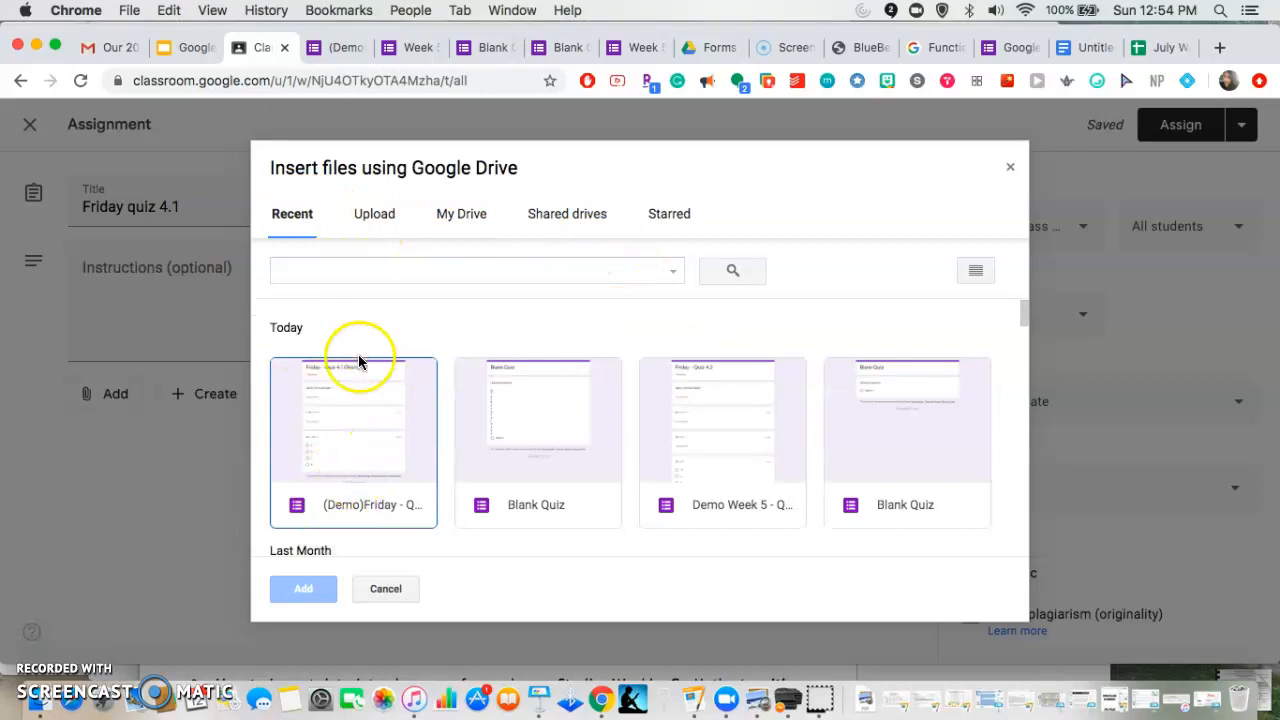
double_click(355, 480)
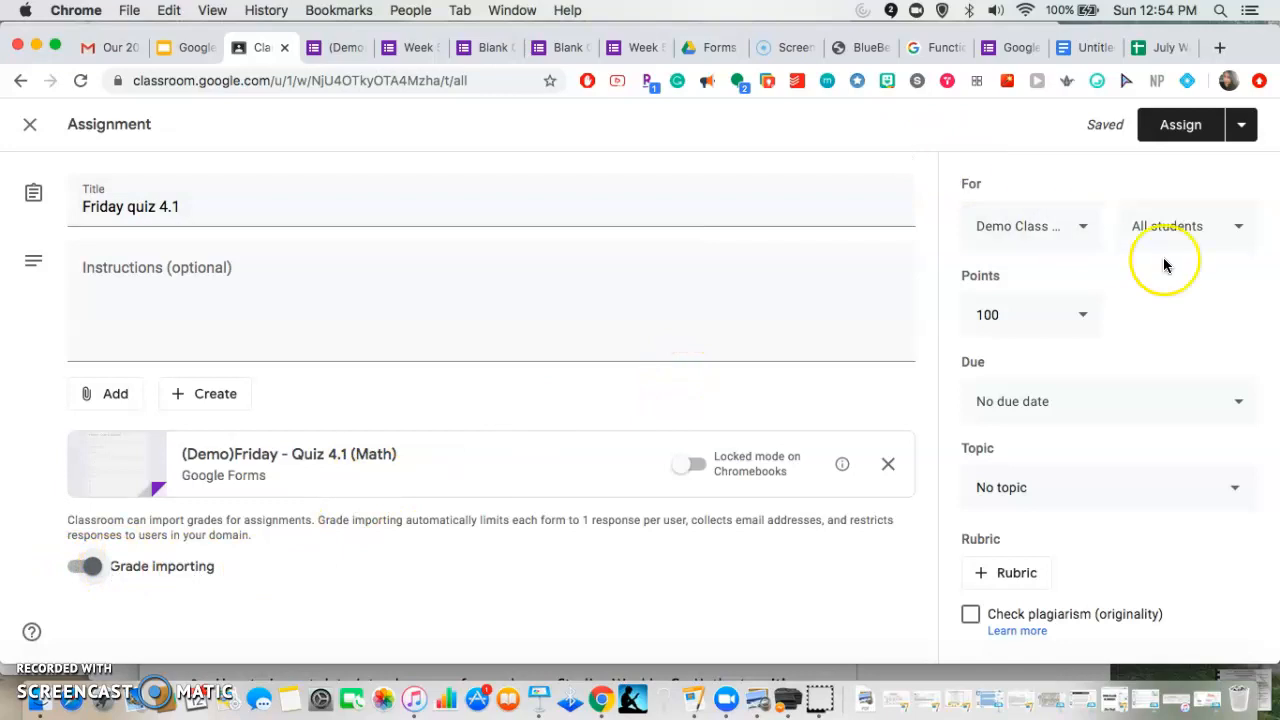
Try adding a second class as a recipient of the assignment, and deselect that class again
click(1073, 232)
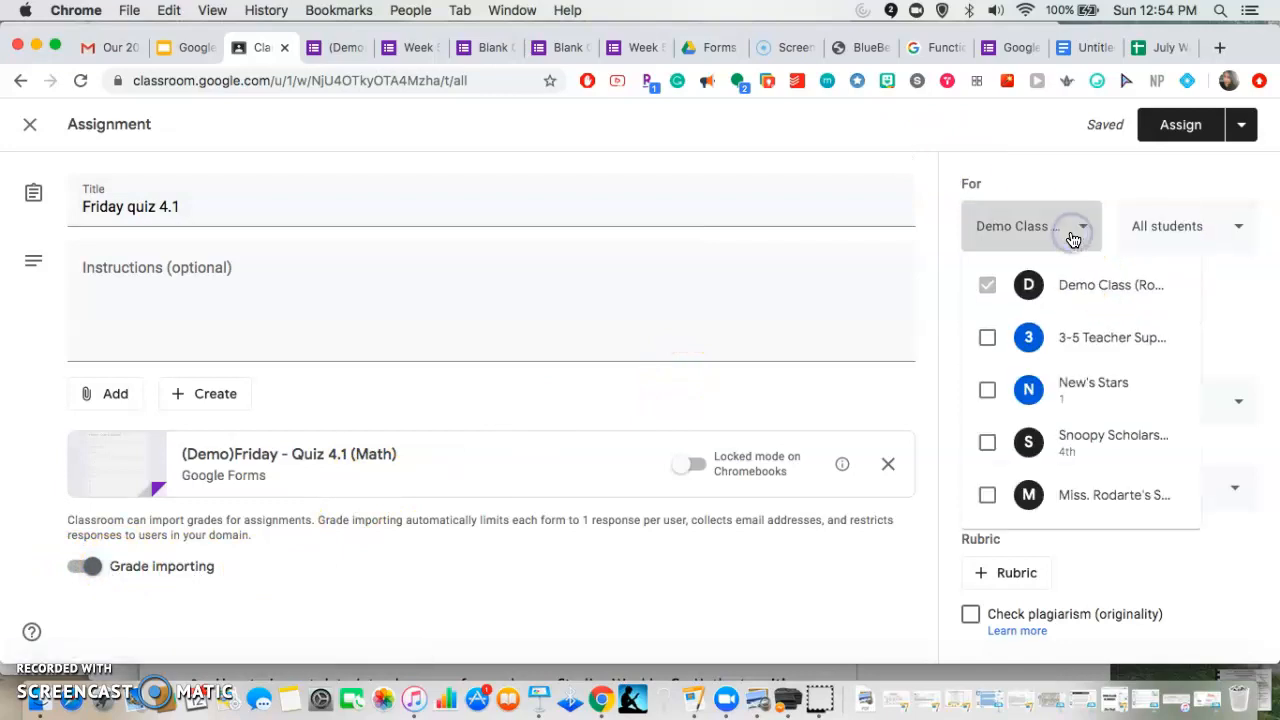
click(990, 392)
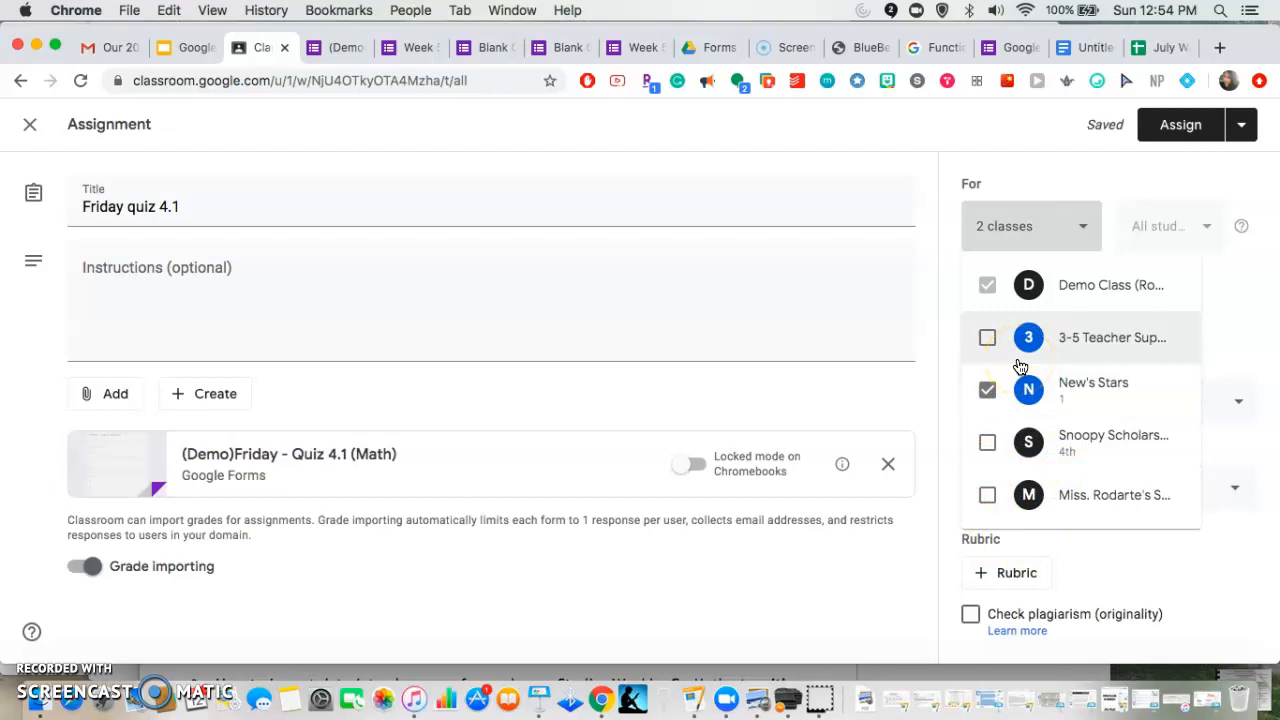
click(990, 393)
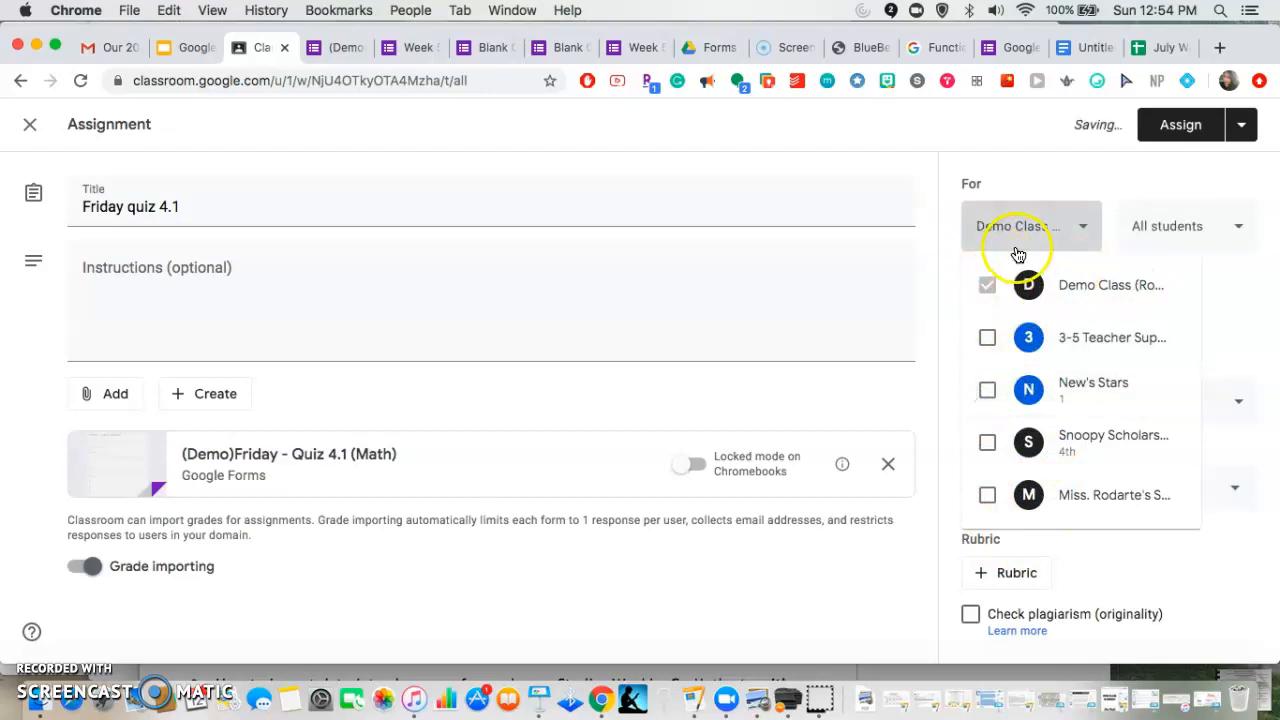
Close the class list and set the Friday quiz 4.1 assignment's points to 2
click(1023, 160)
click(1007, 316)
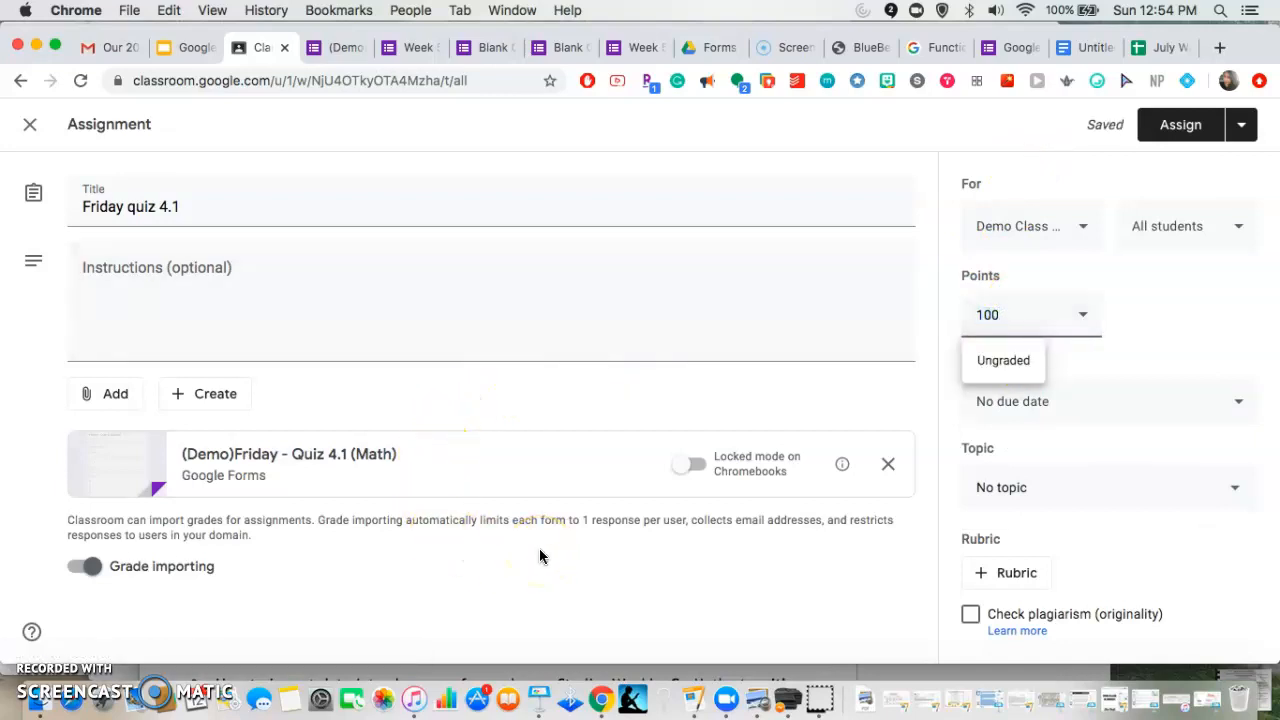
text(2)
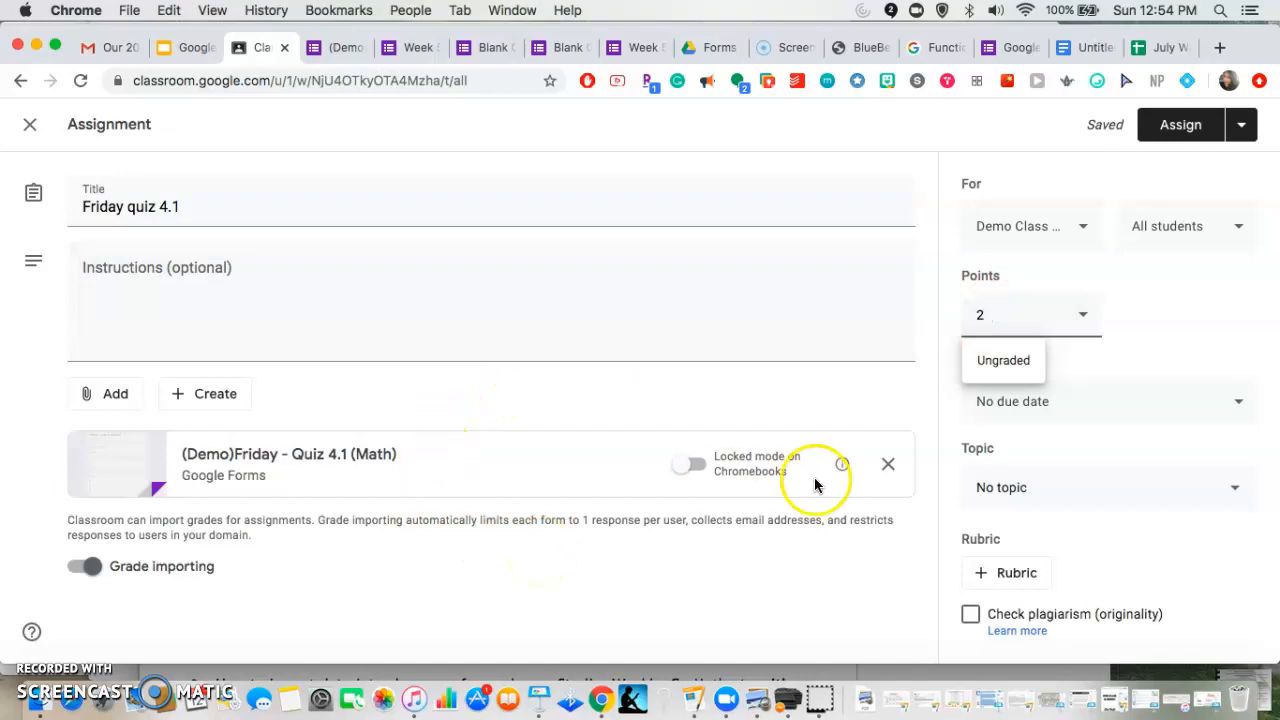
click(1148, 335)
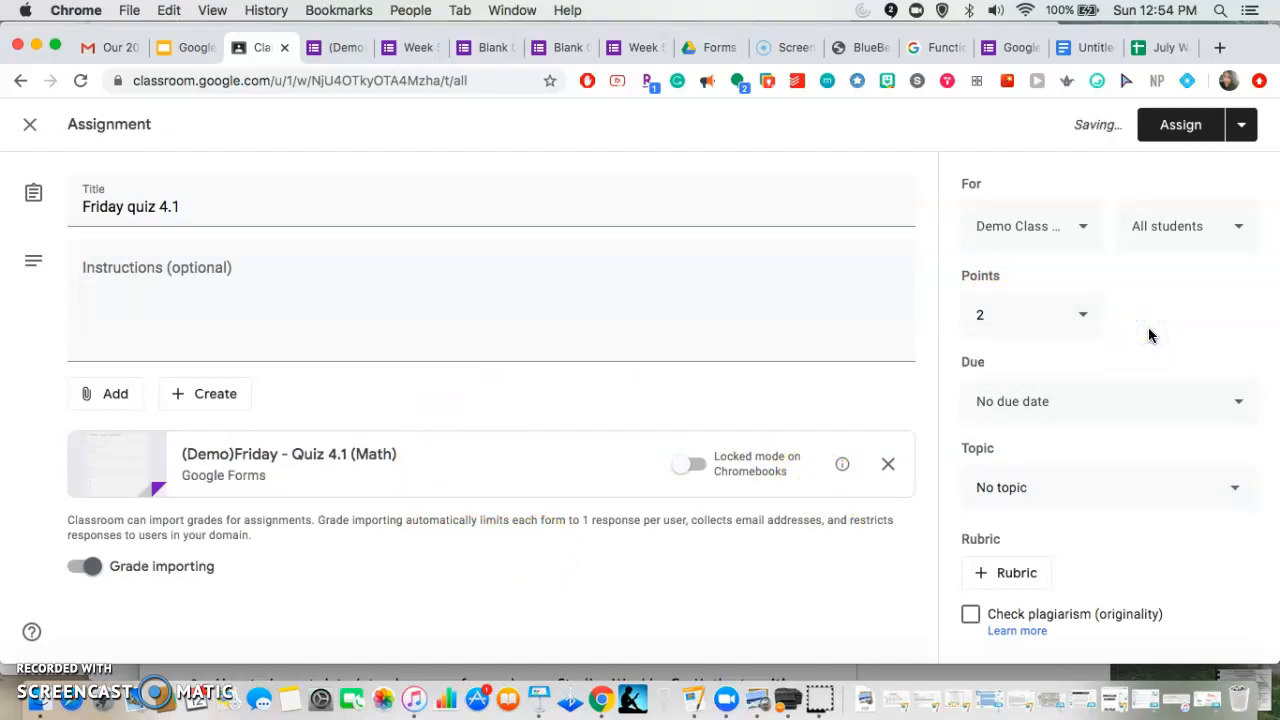
Set the assignment's due date to Fri, Jul 17 and its topic to "Week 1: August 10 - August 15"
click(1080, 400)
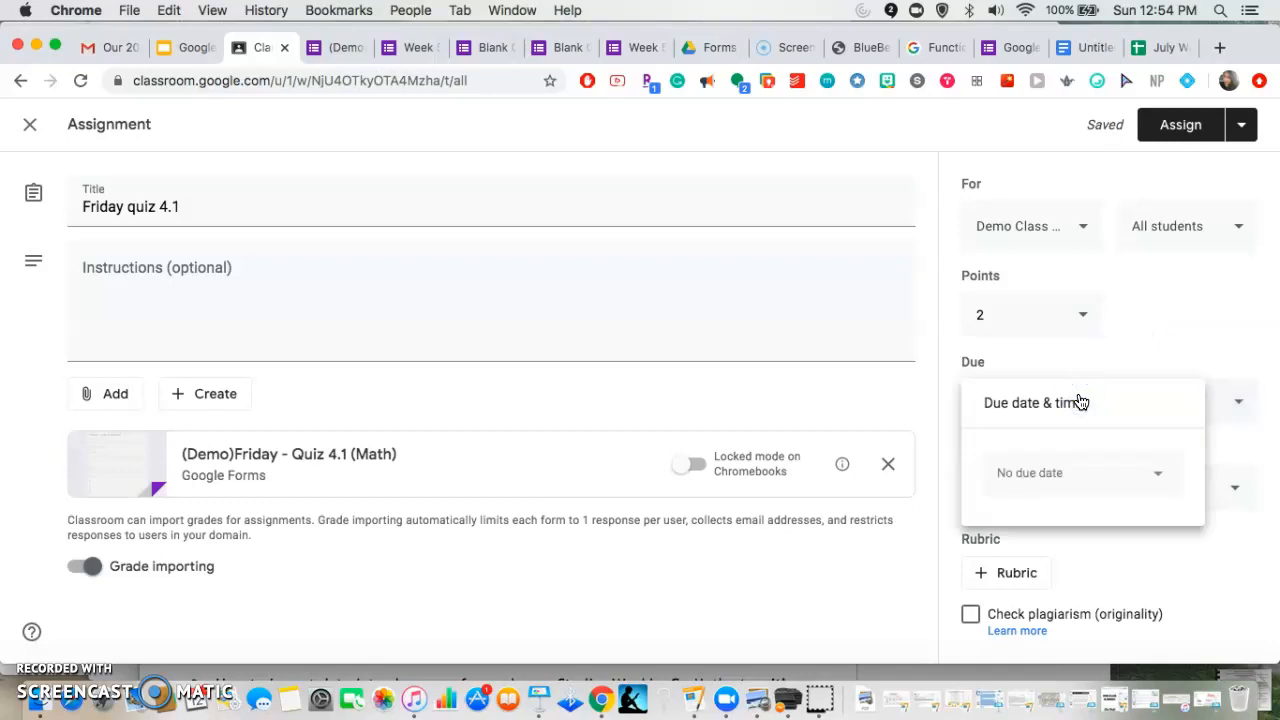
click(1152, 462)
click(1146, 372)
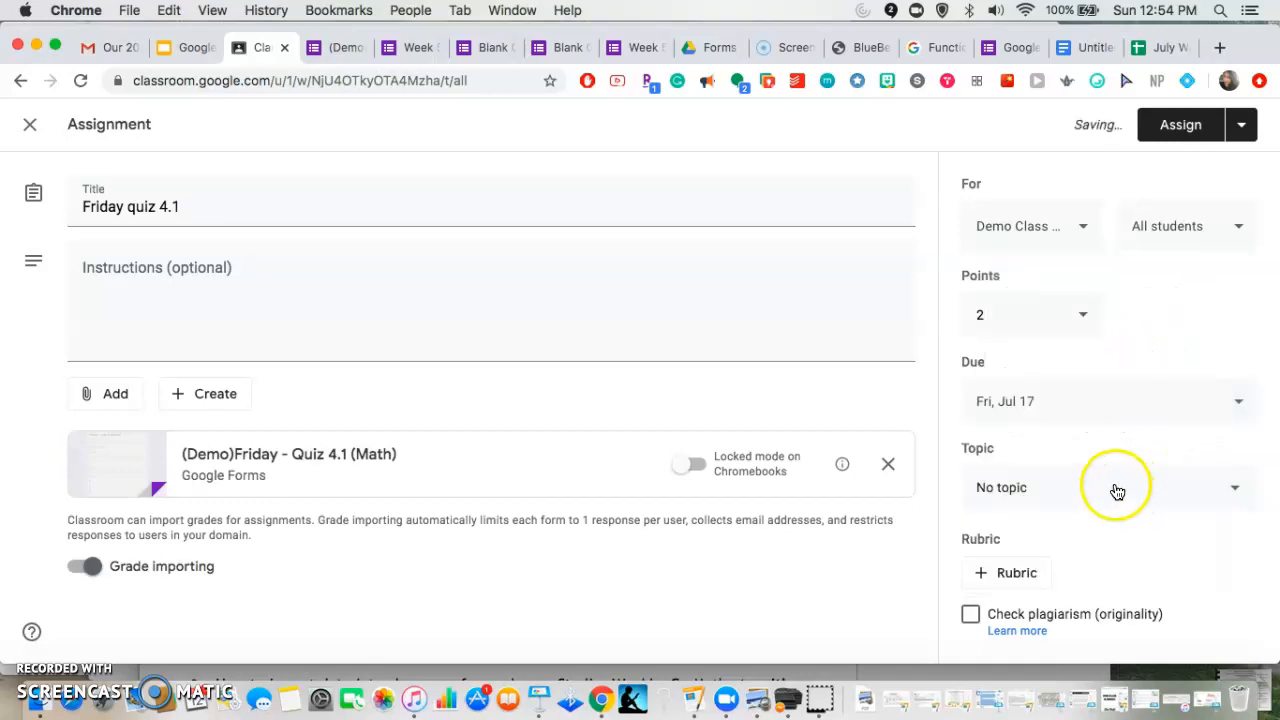
click(1116, 490)
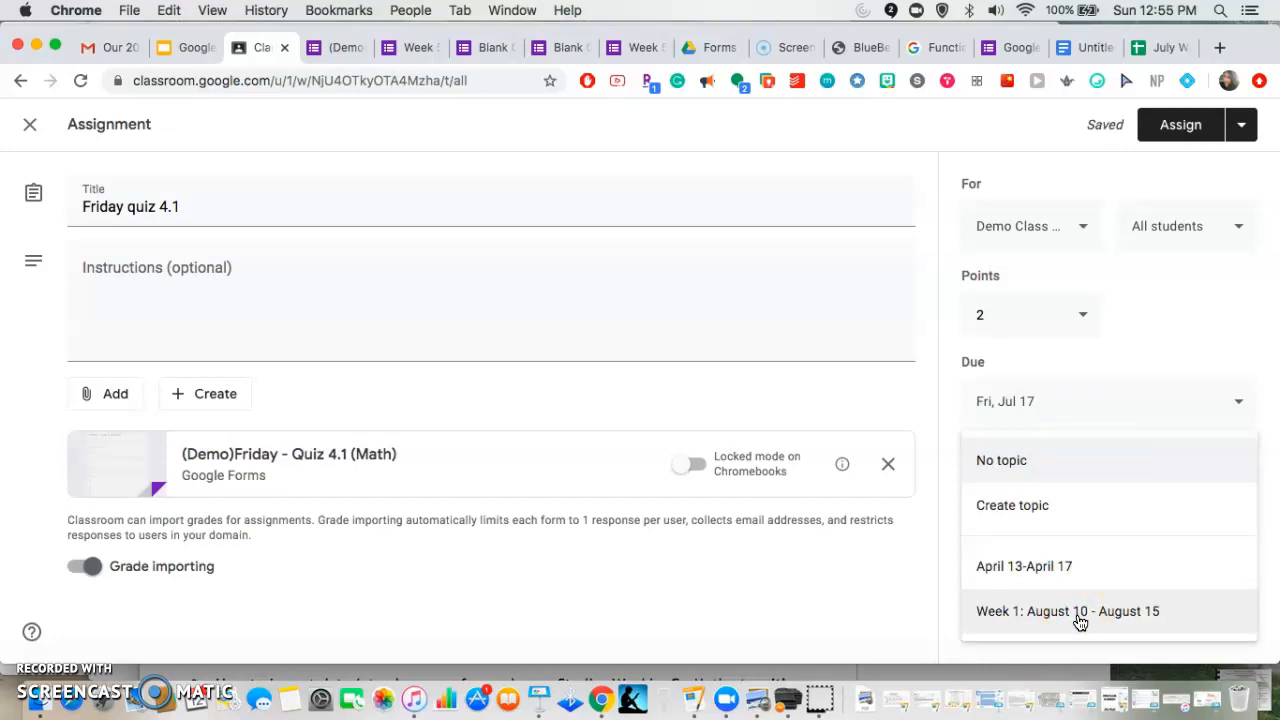
click(1080, 618)
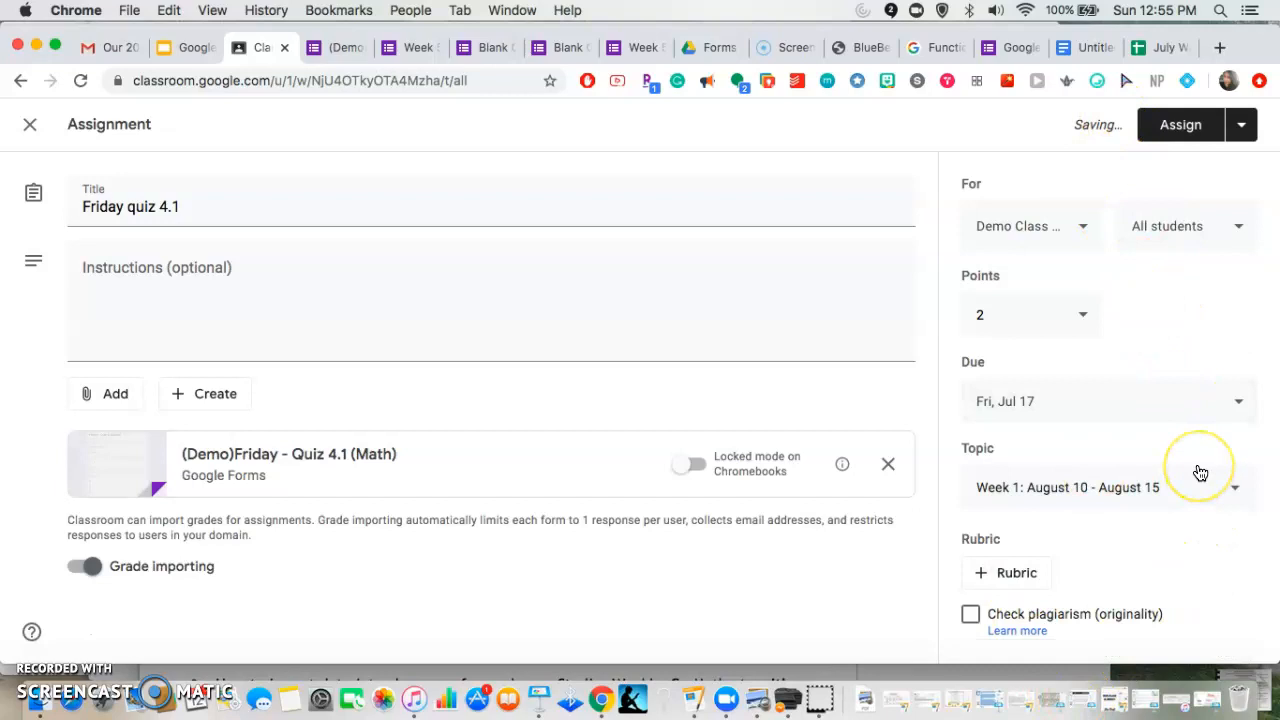
View the alternative posting options such as Schedule and Save draft, and assign the quiz to the class immediately
click(1255, 121)
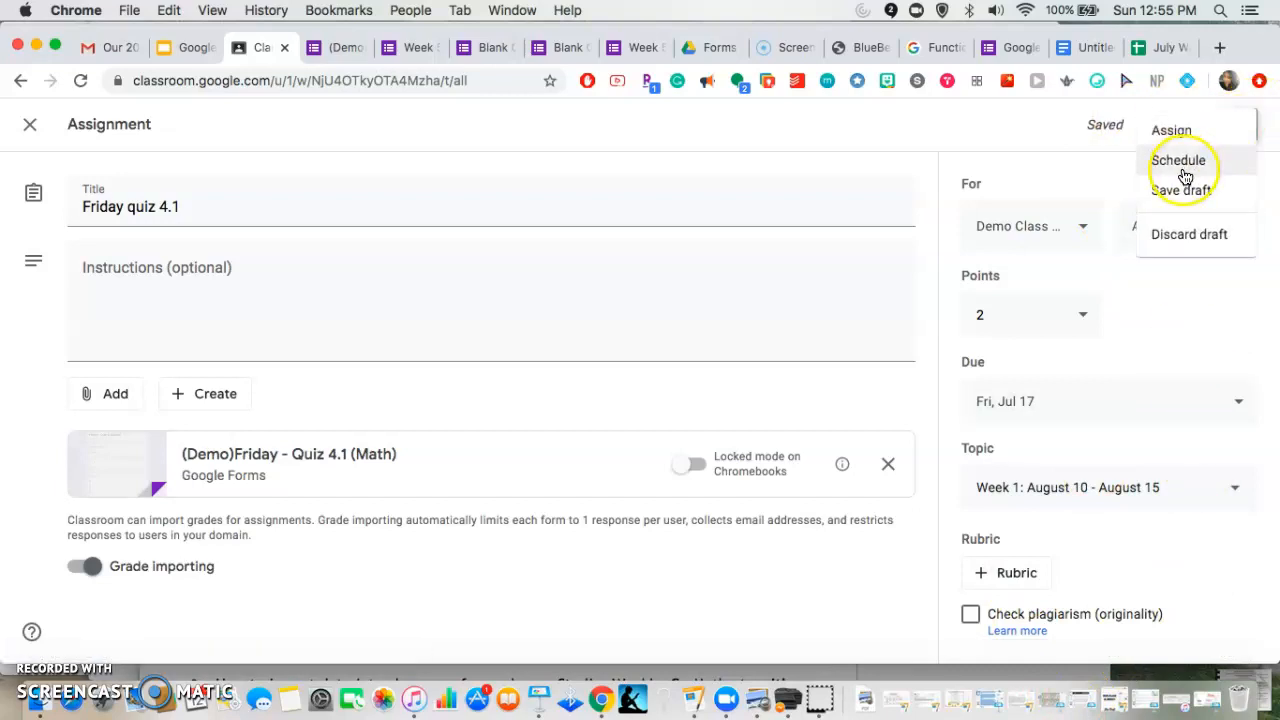
click(1180, 175)
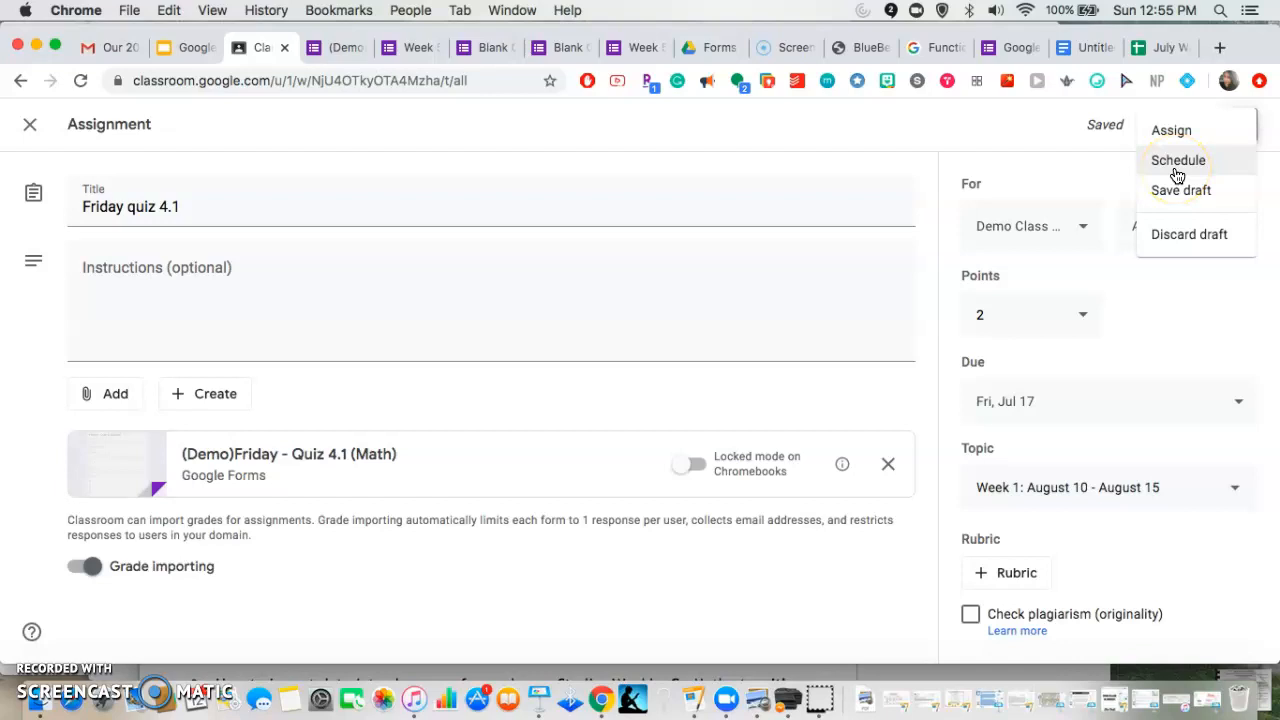
click(1086, 181)
click(1168, 127)
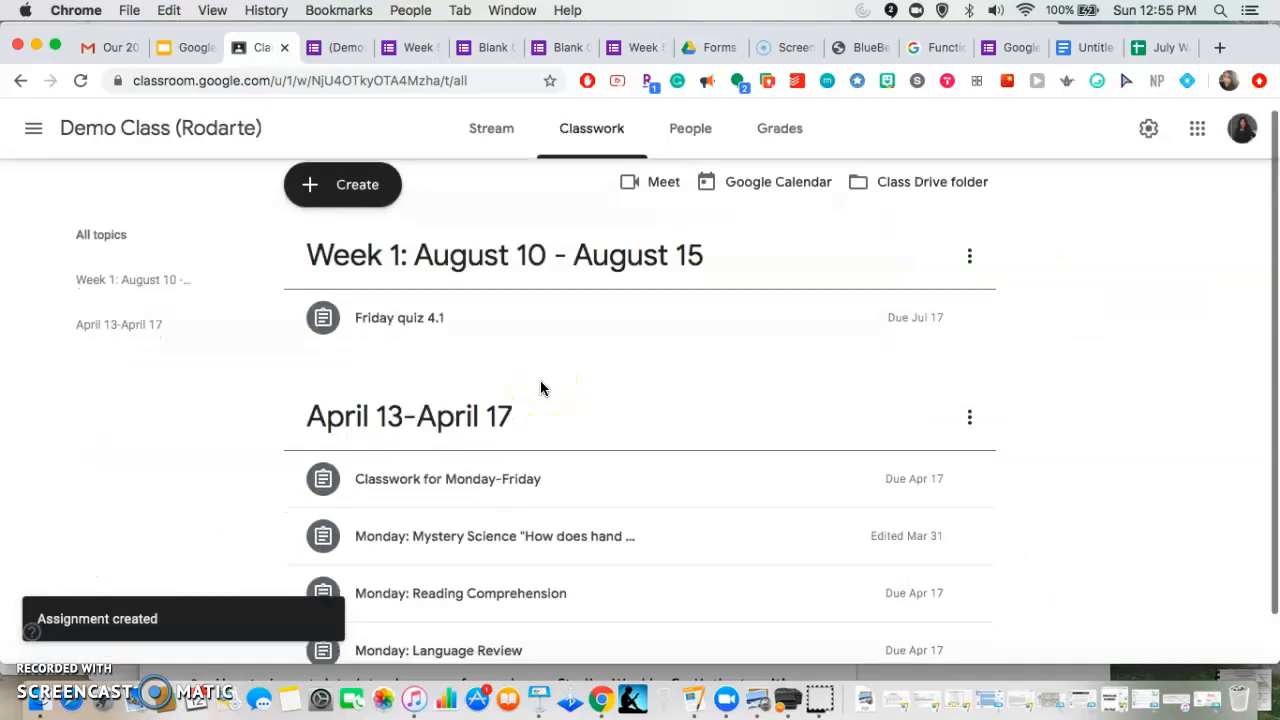
Open the attached form from the posted Friday quiz 4.1 assignment, examine its questions as students see them, and return to the Classwork page
click(474, 320)
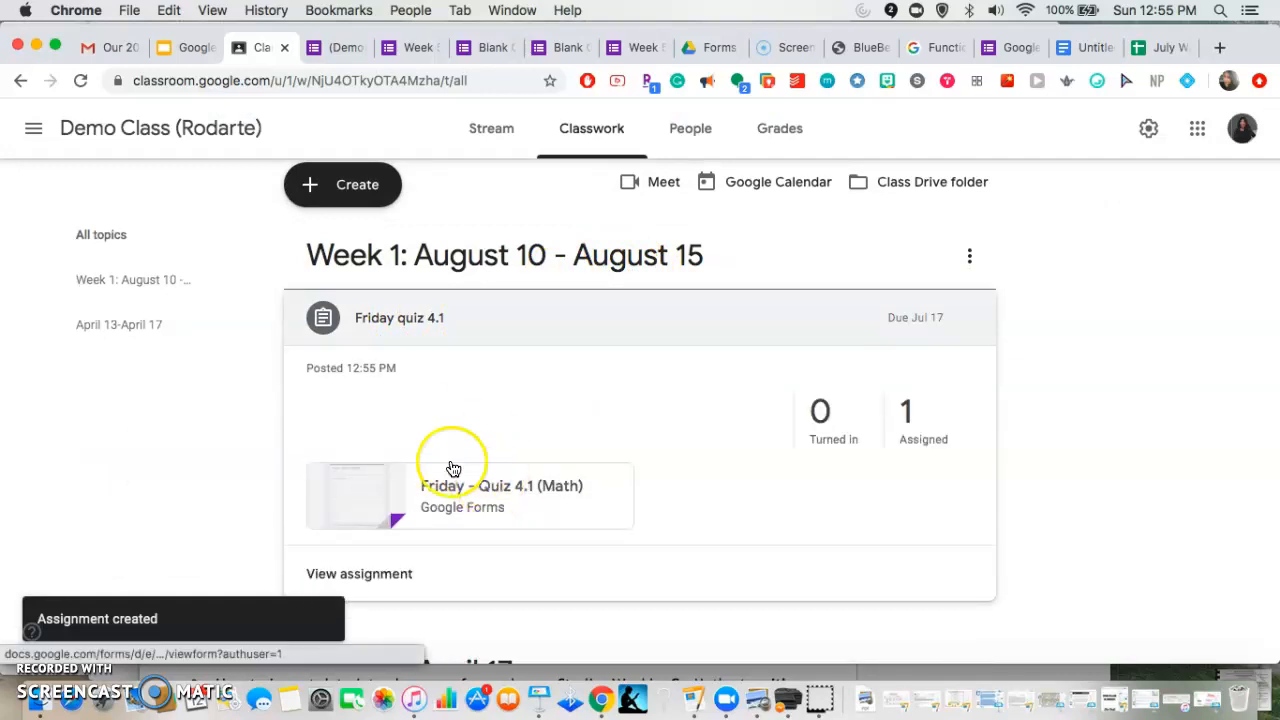
click(456, 513)
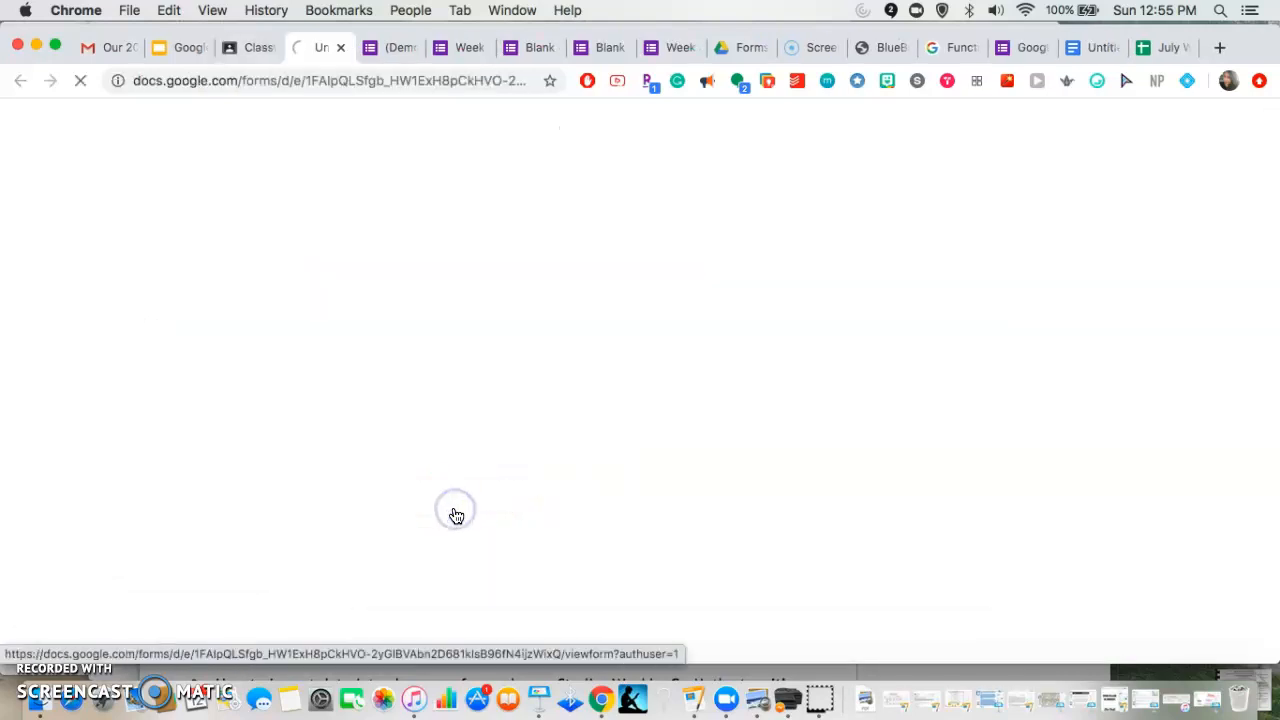
scroll(612, 374, down, 3)
scroll(612, 370, up, 3)
scroll(610, 367, down, 3)
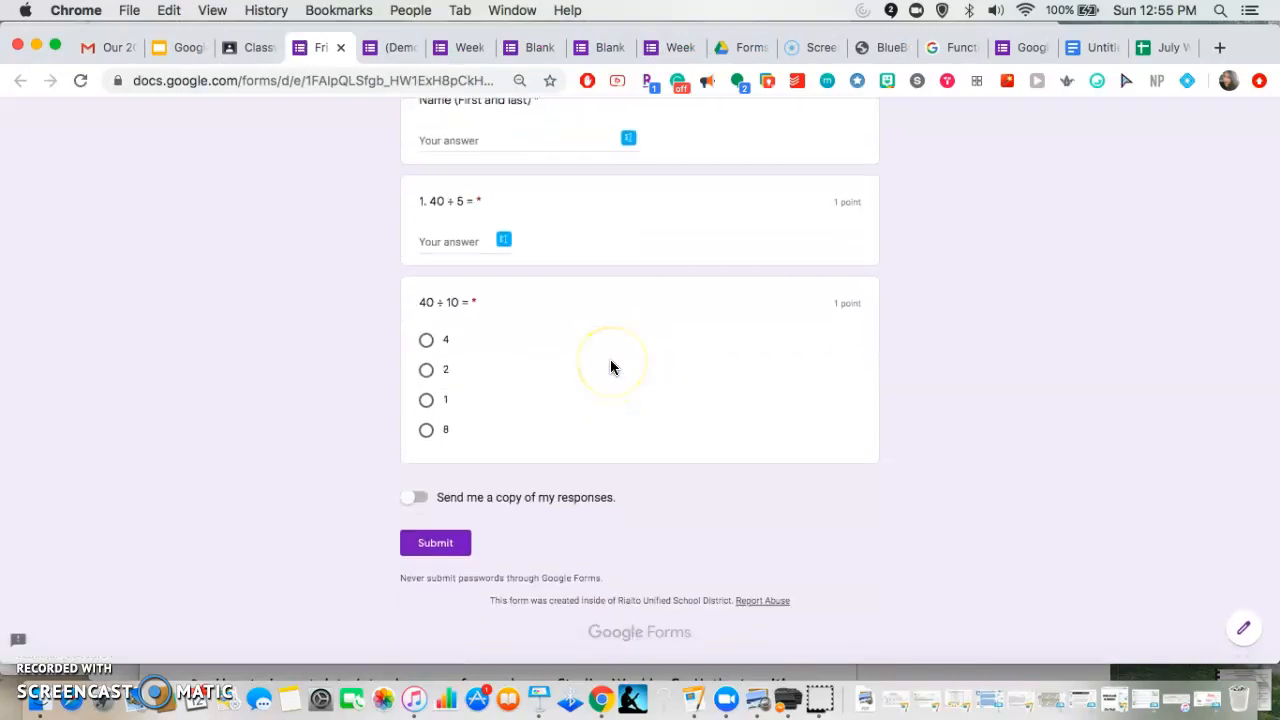
scroll(534, 363, up, 3)
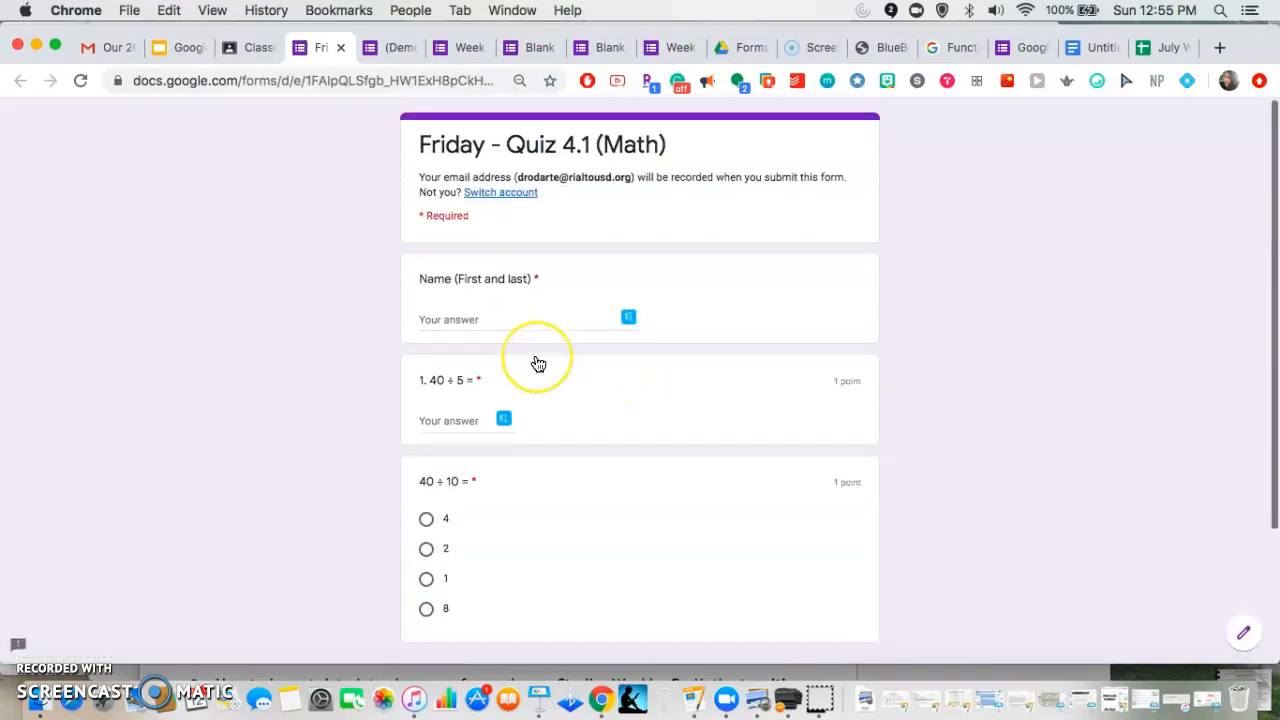
click(250, 48)
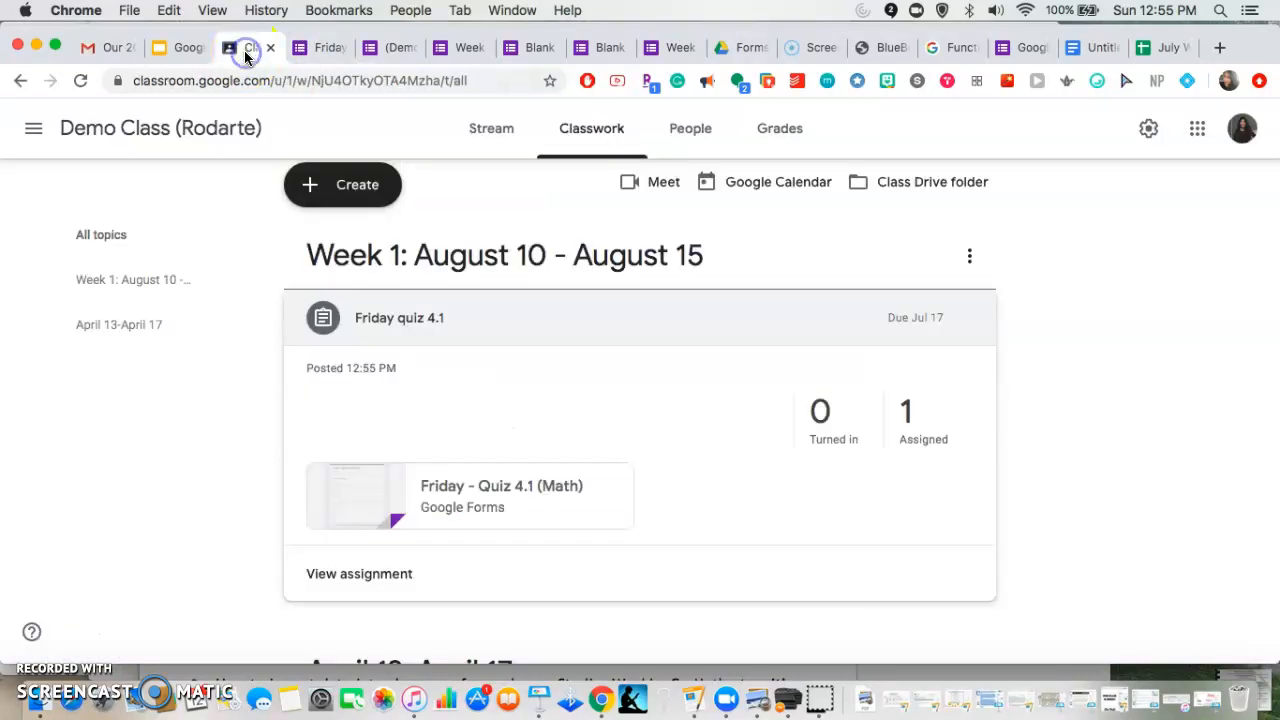